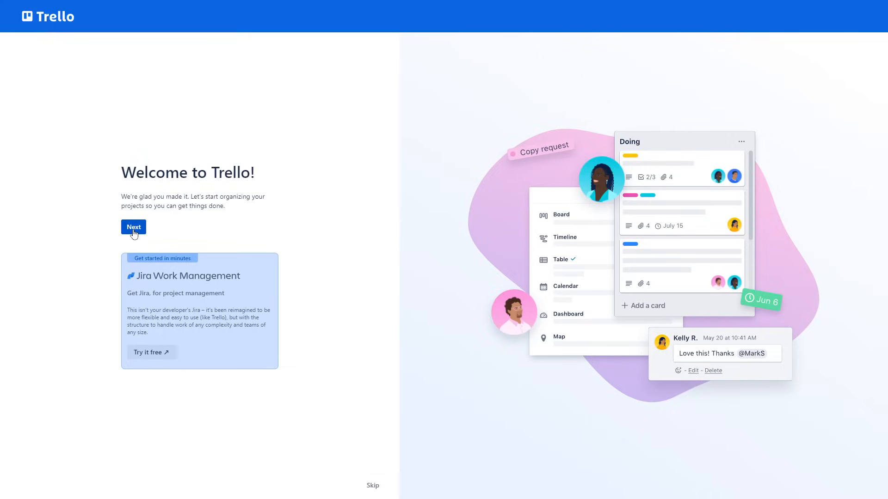
- Start the welcome setup, name the first board Test#1 and continue to the lists page
{"action": "left_click", "coordinate": [134, 228]}
{"action": "left_click_drag", "start_coordinate": [122, 207], "coordinate": [258, 209]}
{"action": "left_click", "coordinate": [247, 269]}
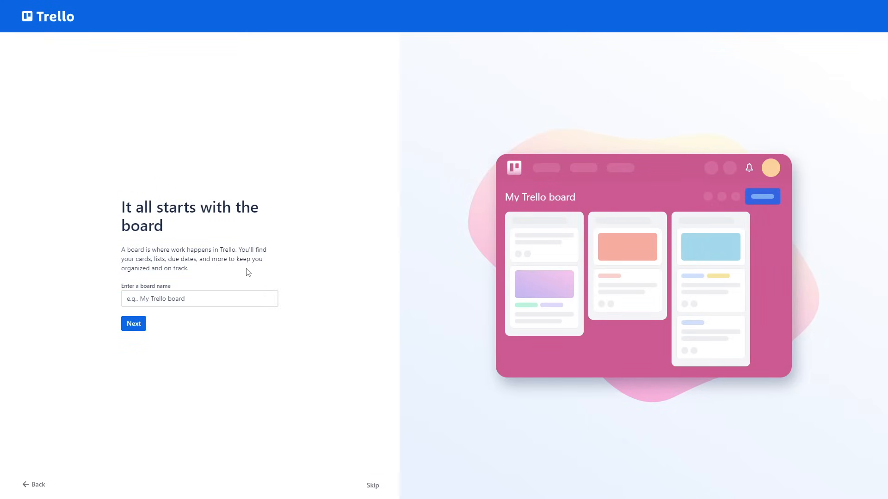
{"action": "key", "text": "Tab"}
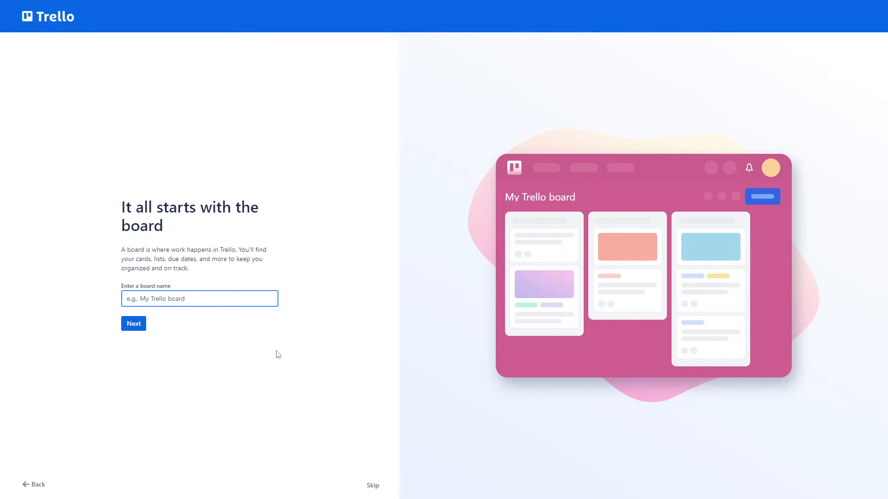
{"action": "type", "text": "Test#1"}
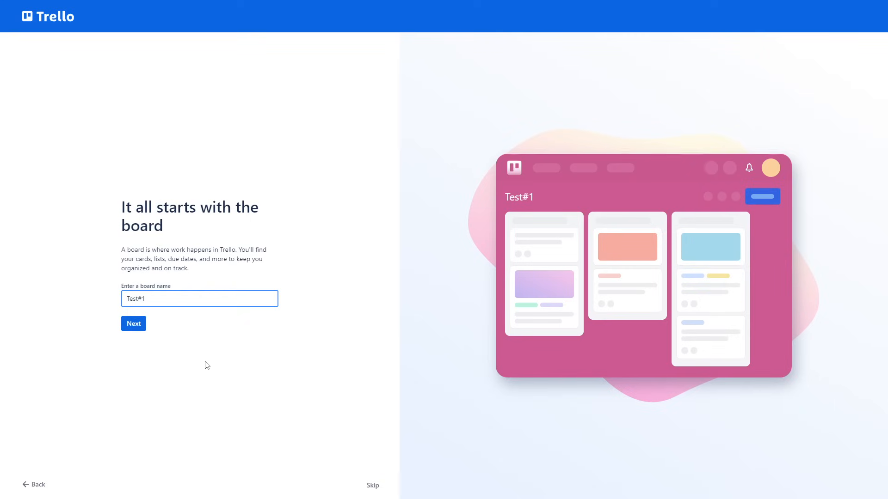
{"action": "left_click", "coordinate": [136, 326]}
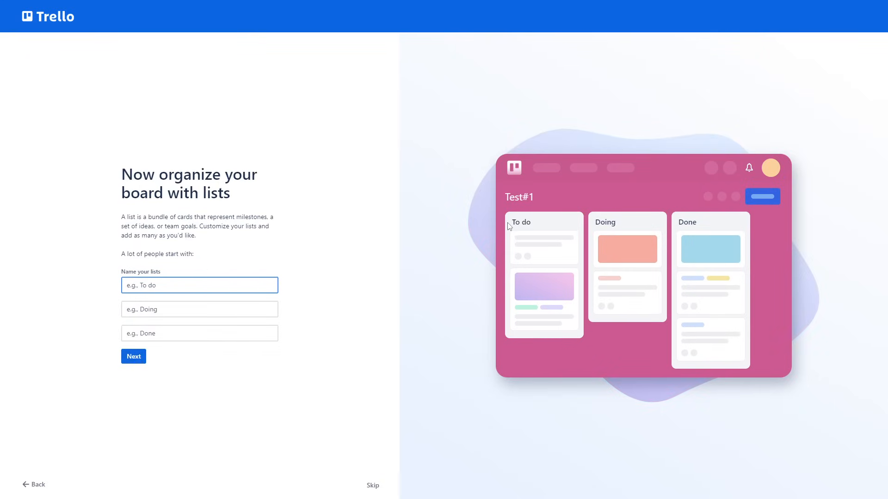
- Skip naming custom lists and skip inviting teammates in the board setup
{"action": "left_click_drag", "start_coordinate": [507, 223], "coordinate": [716, 230]}
{"action": "left_click", "coordinate": [712, 236]}
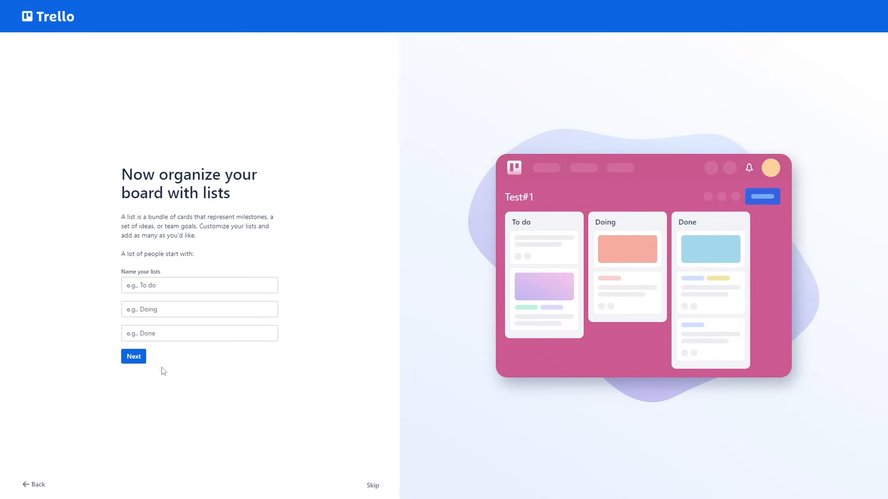
{"action": "left_click", "coordinate": [374, 488]}
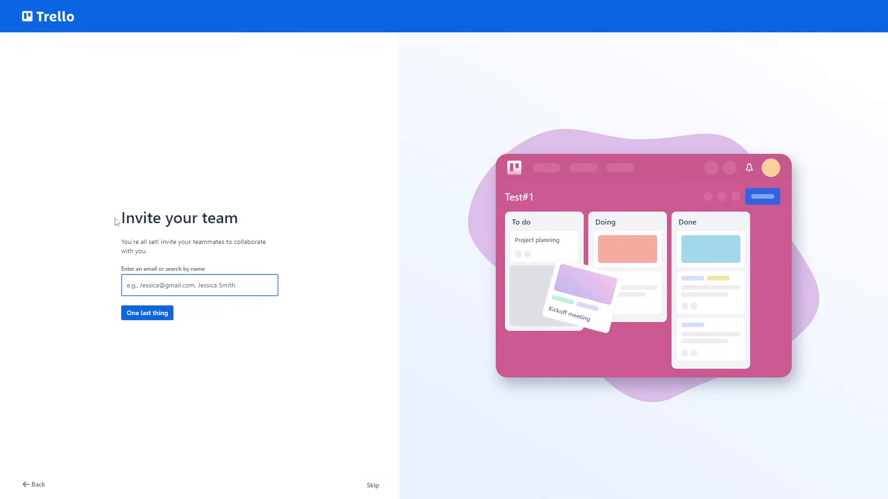
{"action": "left_click_drag", "start_coordinate": [121, 221], "coordinate": [249, 230]}
{"action": "left_click", "coordinate": [233, 262]}
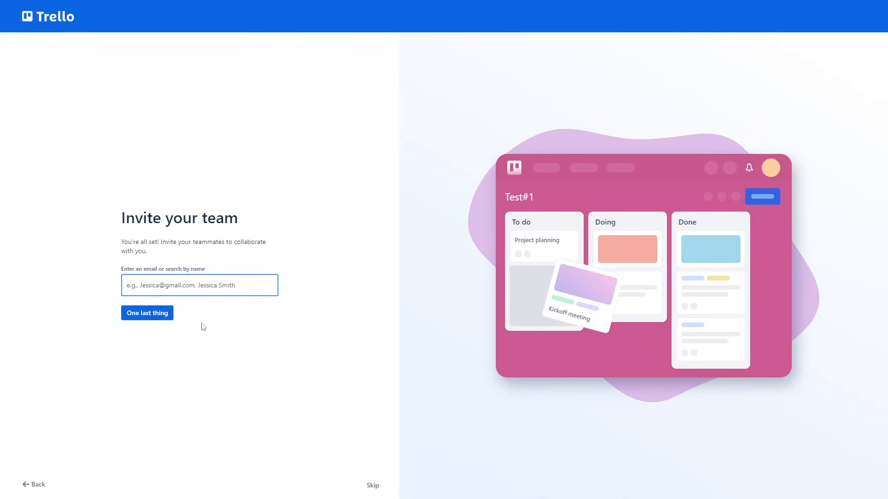
{"action": "left_click", "coordinate": [373, 486]}
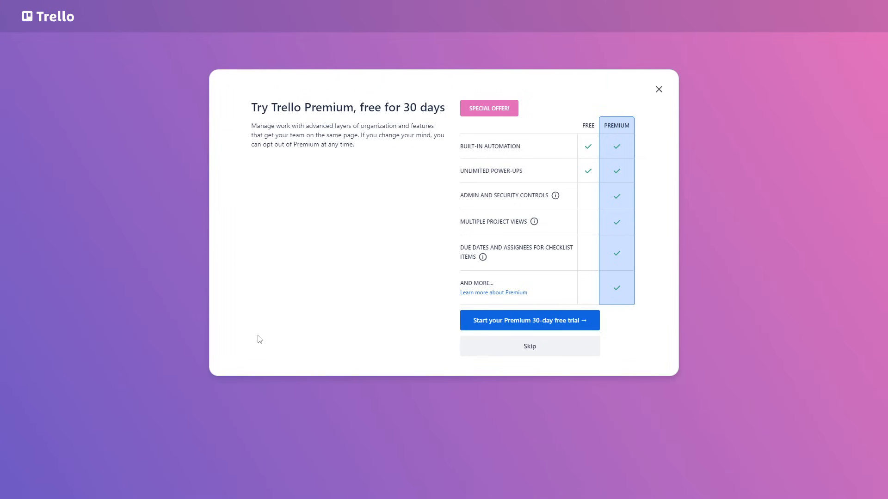
- Decline the 30-day Premium free trial and continue to the new board
{"action": "left_click_drag", "start_coordinate": [262, 108], "coordinate": [412, 109]}
{"action": "left_click", "coordinate": [349, 111]}
{"action": "left_click", "coordinate": [415, 112]}
{"action": "left_click", "coordinate": [528, 354]}
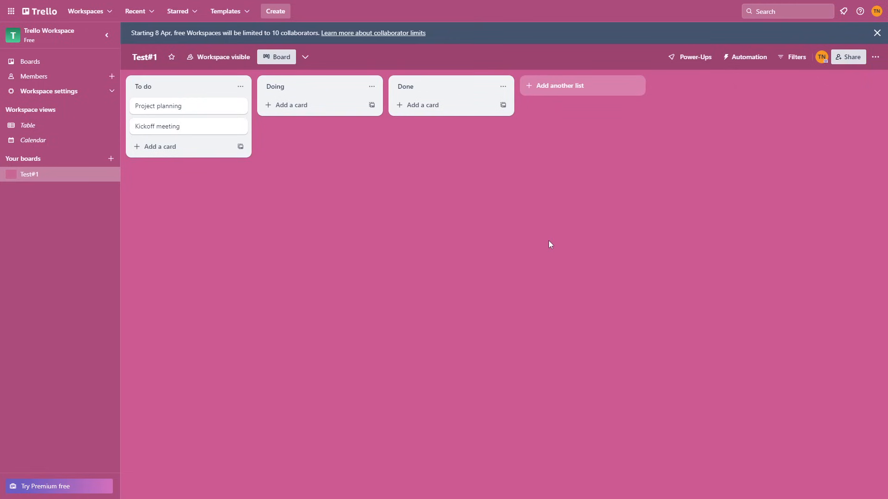
- Change the Test#1 board's background color to the dark blue wave gradient
{"action": "left_click", "coordinate": [875, 58]}
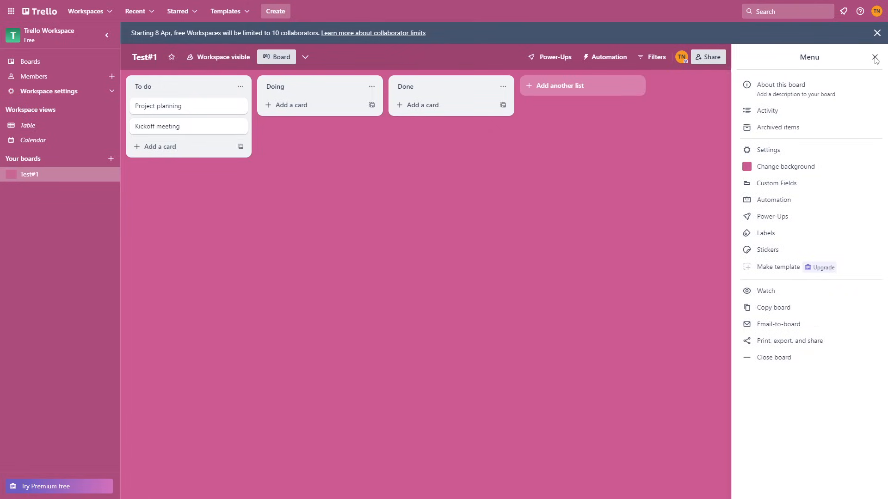
{"action": "left_click", "coordinate": [770, 167]}
{"action": "left_click", "coordinate": [844, 95]}
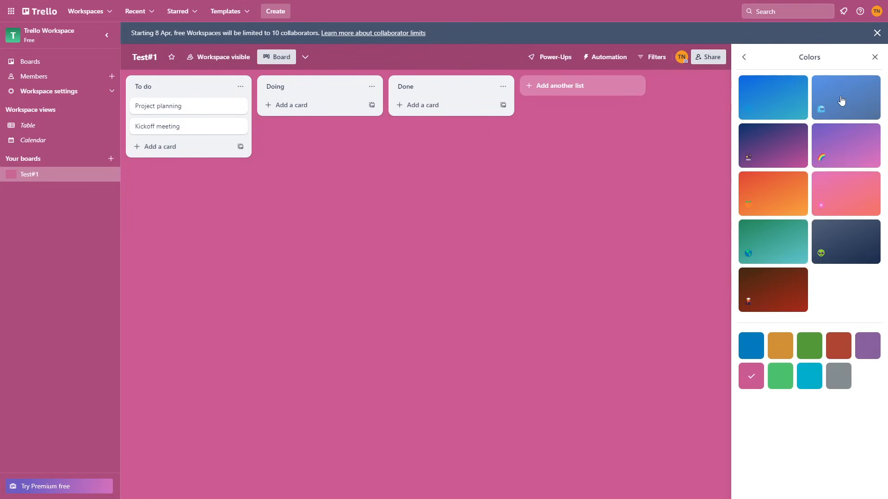
{"action": "left_click", "coordinate": [847, 93]}
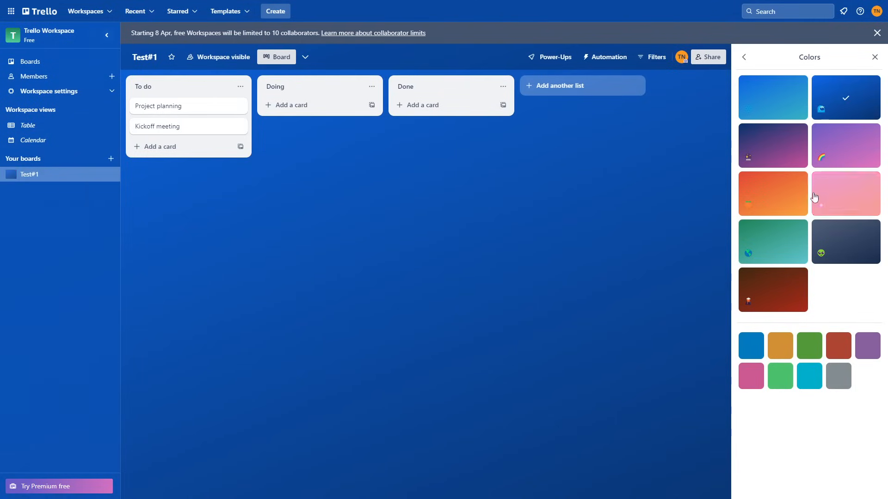
- Try other board background colors, including gray, orange, green and dark red, and reapply the dark blue wave gradient
{"action": "left_click", "coordinate": [841, 252]}
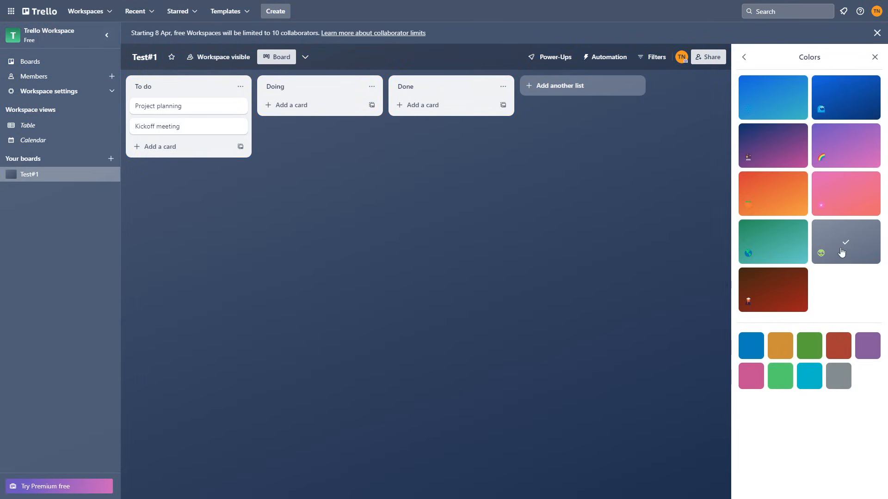
{"action": "left_click", "coordinate": [837, 376]}
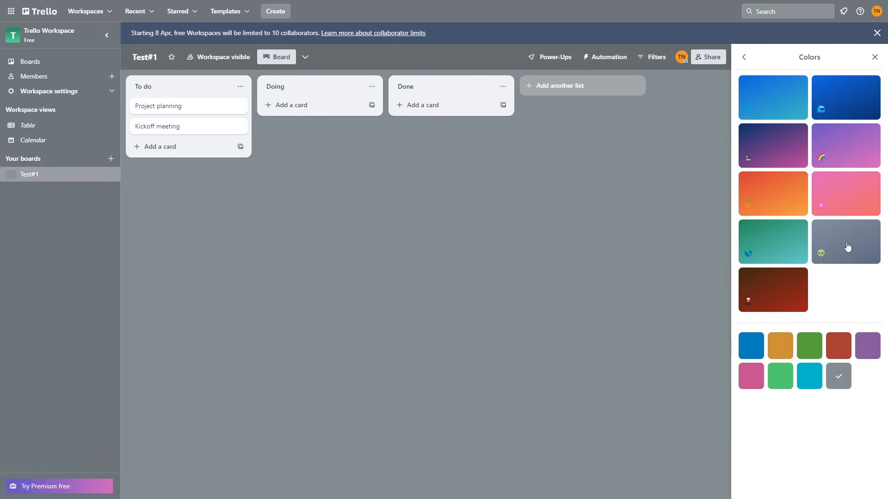
{"action": "left_click", "coordinate": [847, 246]}
{"action": "left_click", "coordinate": [761, 159]}
{"action": "left_click", "coordinate": [846, 245]}
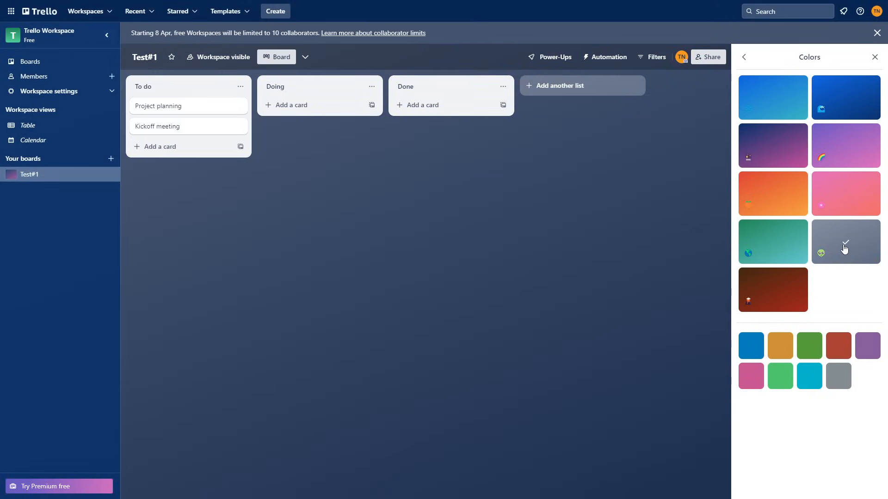
{"action": "left_click", "coordinate": [775, 199]}
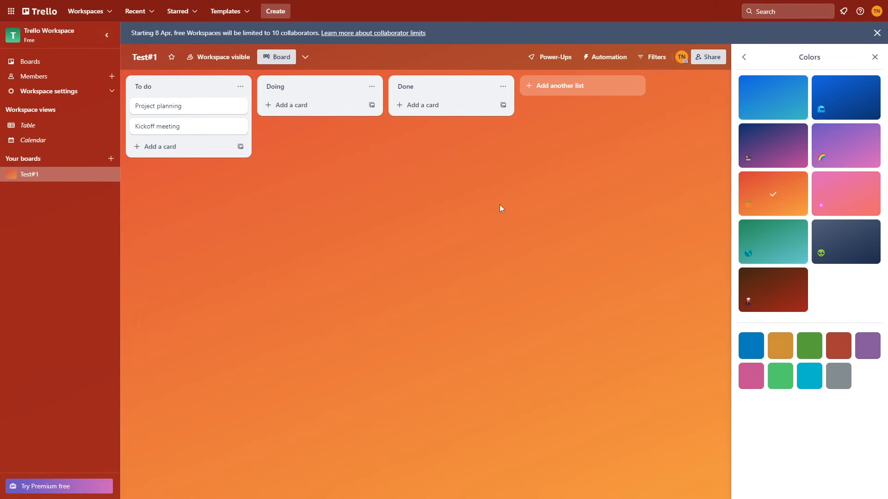
{"action": "left_click", "coordinate": [783, 248]}
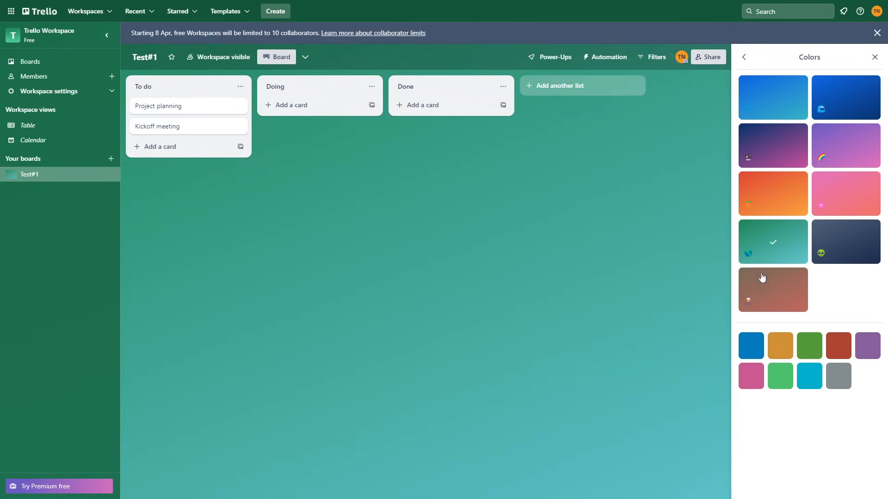
{"action": "left_click", "coordinate": [759, 278]}
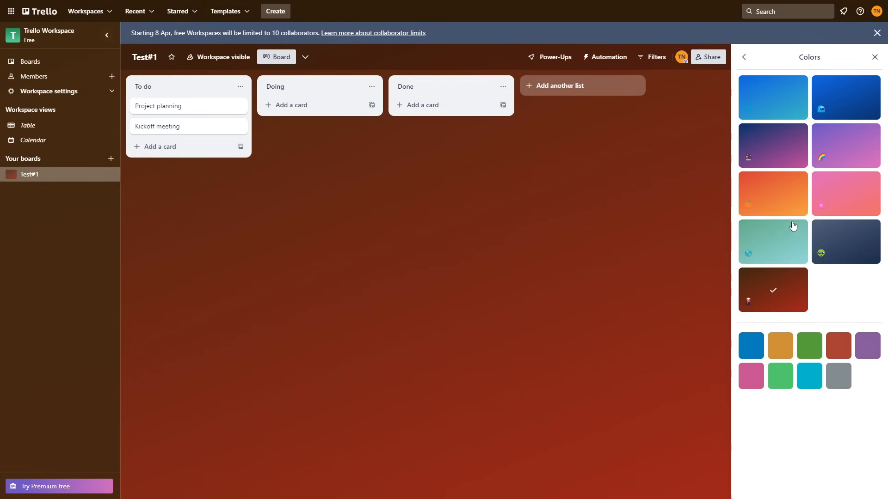
{"action": "left_click", "coordinate": [846, 194]}
{"action": "left_click", "coordinate": [846, 147]}
{"action": "left_click", "coordinate": [838, 109]}
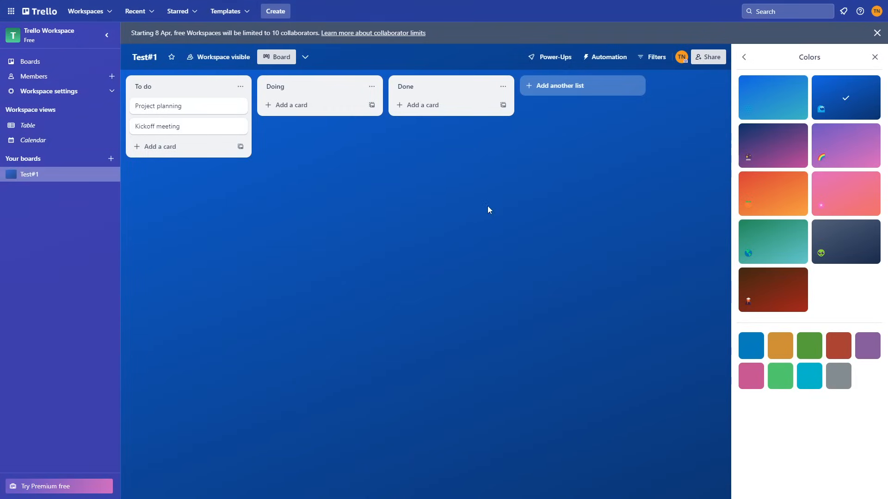
- Dismiss the collaborator limit notice and close the background color settings
{"action": "left_click", "coordinate": [876, 32]}
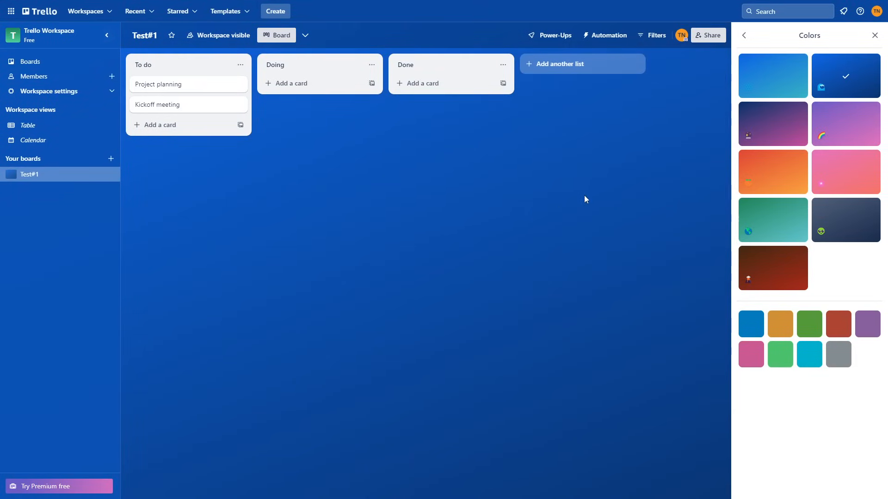
{"action": "left_click", "coordinate": [874, 35]}
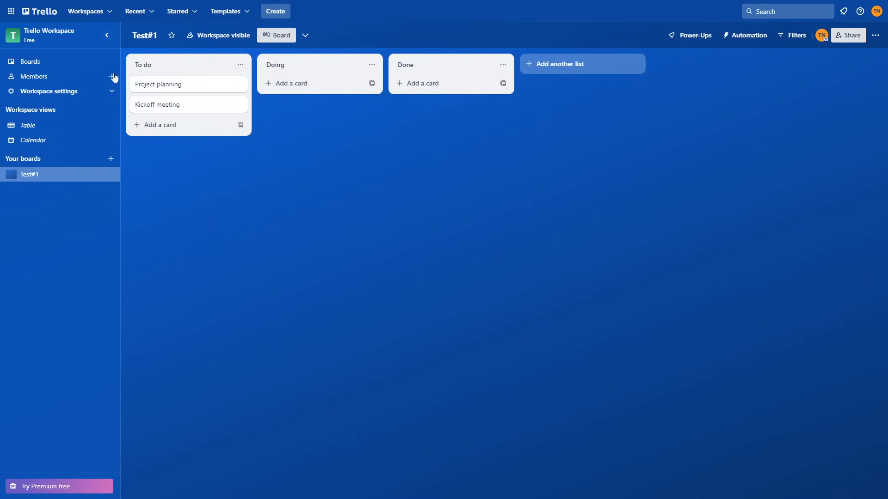
- Examine the current workspace and the list of available workspaces
{"action": "left_click", "coordinate": [90, 16]}
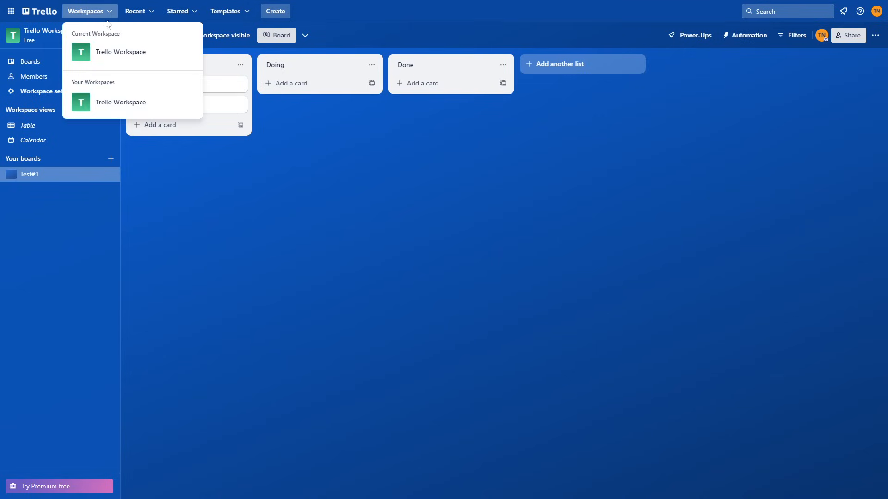
{"action": "left_click_drag", "start_coordinate": [95, 52], "coordinate": [151, 56]}
{"action": "left_click", "coordinate": [149, 49]}
{"action": "left_click", "coordinate": [33, 38]}
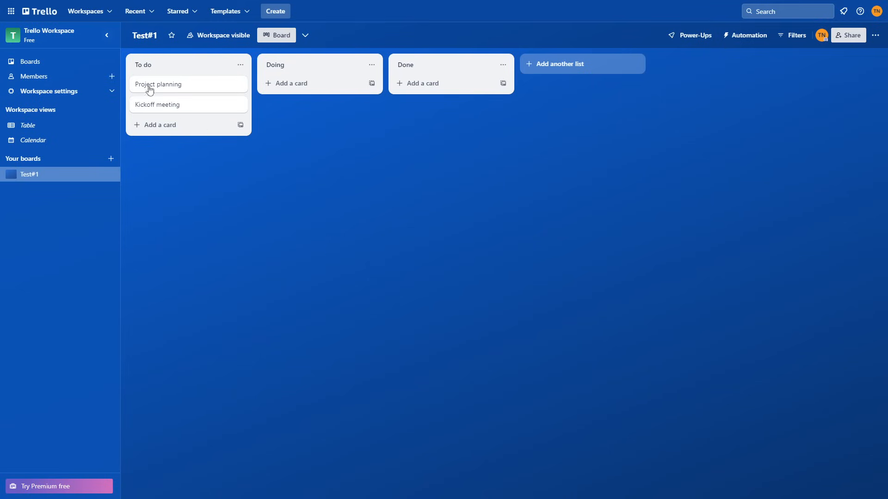
{"action": "left_click", "coordinate": [93, 13]}
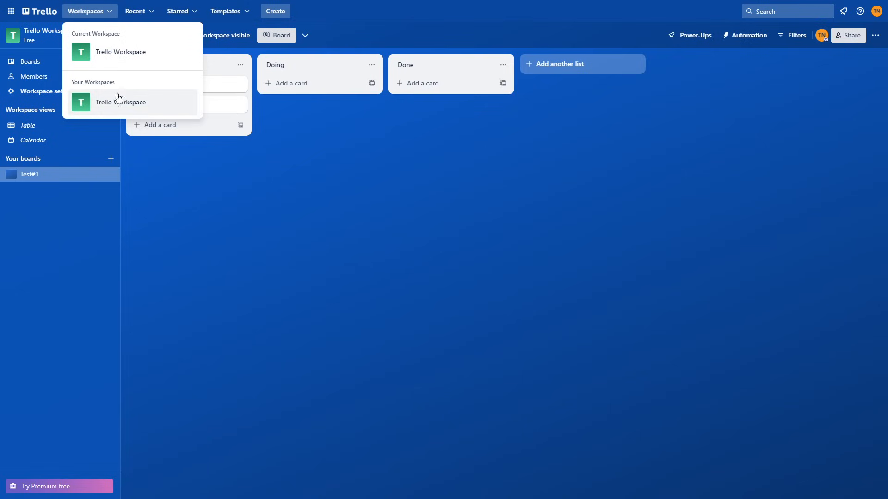
{"action": "left_click", "coordinate": [20, 165]}
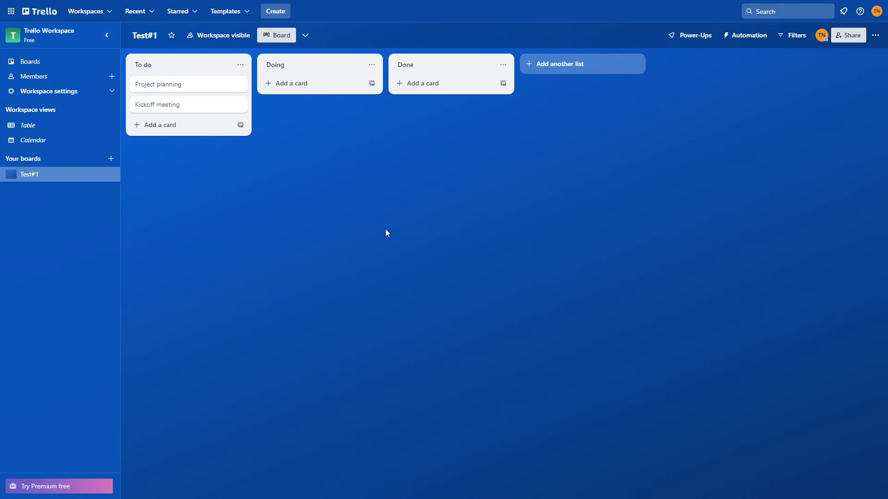
{"action": "left_click", "coordinate": [84, 10]}
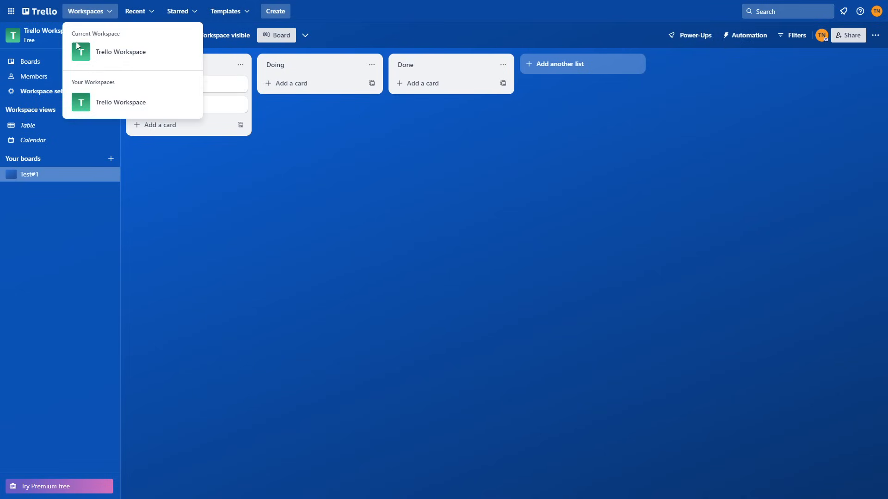
{"action": "left_click_drag", "start_coordinate": [106, 52], "coordinate": [137, 56]}
{"action": "left_click", "coordinate": [124, 55]}
{"action": "left_click", "coordinate": [245, 198]}
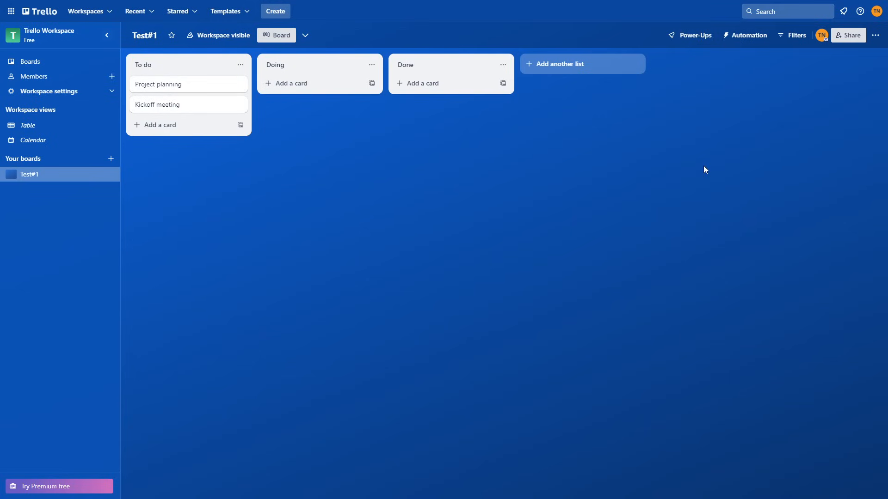
- Open the workspace's details for editing and change its name to CoolWorkspace#1
{"action": "left_click", "coordinate": [29, 36]}
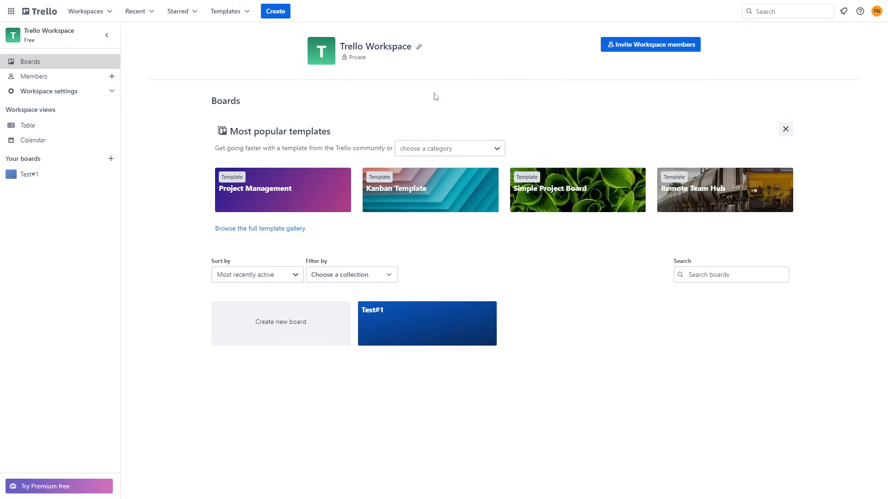
{"action": "left_click", "coordinate": [418, 47]}
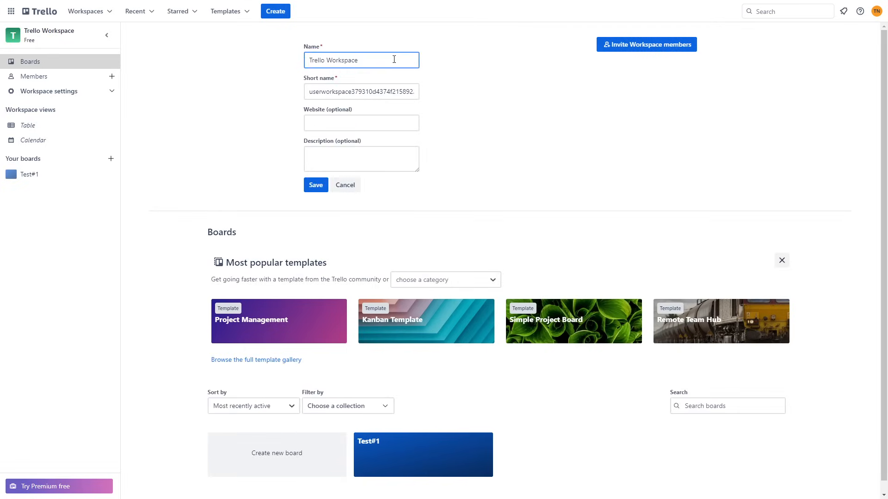
{"action": "left_click_drag", "start_coordinate": [357, 60], "coordinate": [297, 60]}
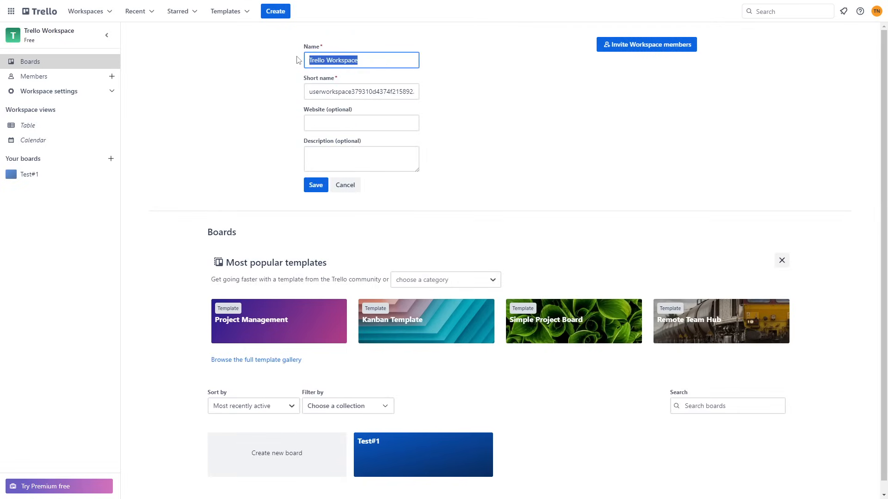
{"action": "type", "text": "Workspace#1"}
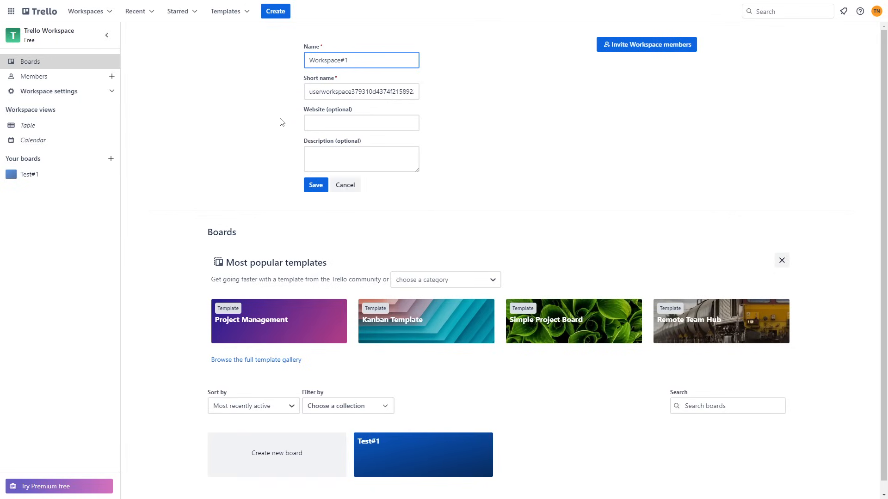
{"action": "left_click", "coordinate": [311, 60]}
{"action": "type", "text": "Cool"}
- Replace the workspace's short name with coolworkspacename and try to save the details
{"action": "left_click_drag", "start_coordinate": [309, 91], "coordinate": [458, 95]}
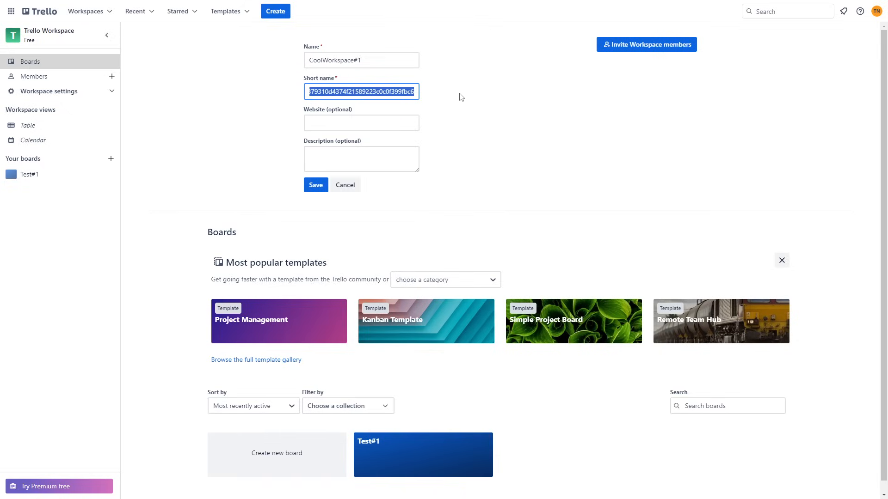
{"action": "type", "text": "coolworkspacename"}
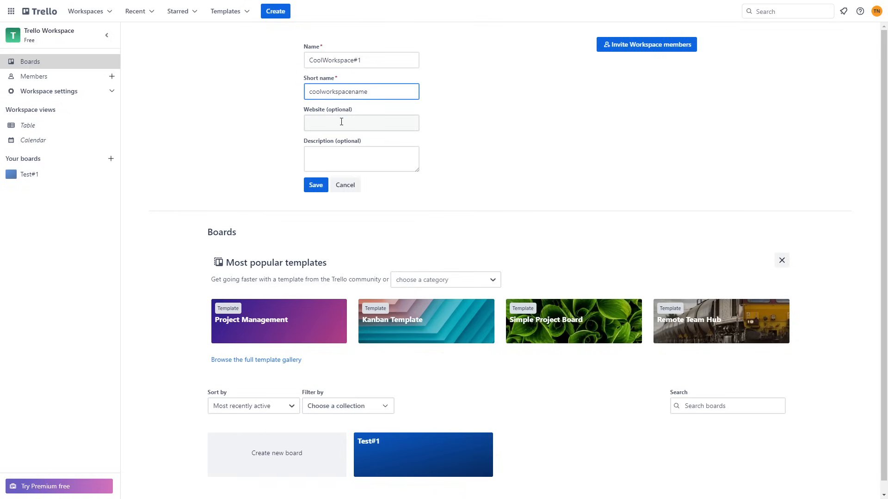
{"action": "left_click", "coordinate": [289, 116]}
{"action": "left_click", "coordinate": [314, 186]}
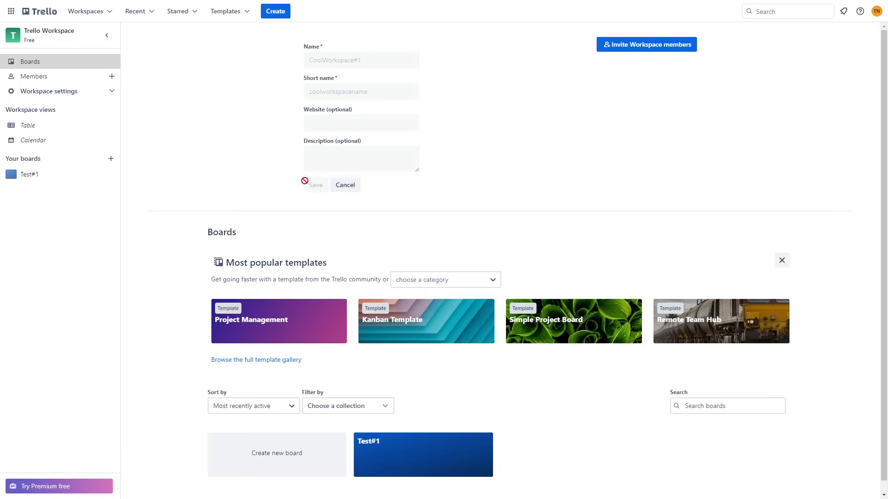
{"action": "type", "text": "435345345345"}
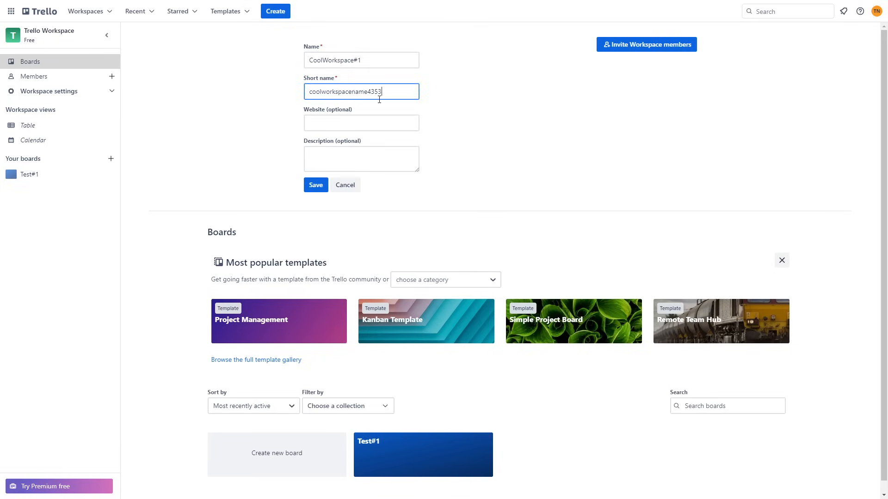
{"action": "double_click", "coordinate": [305, 195]}
{"action": "left_click", "coordinate": [308, 186]}
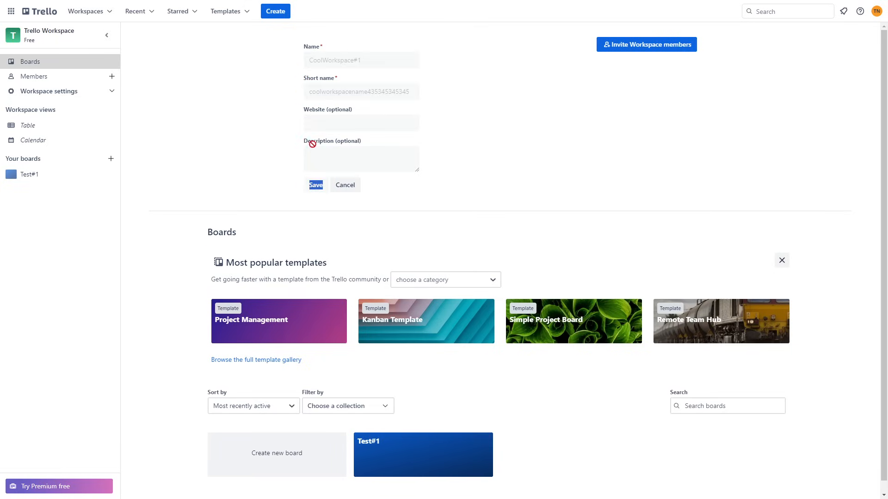
{"action": "mouse_move", "coordinate": [325, 59]}
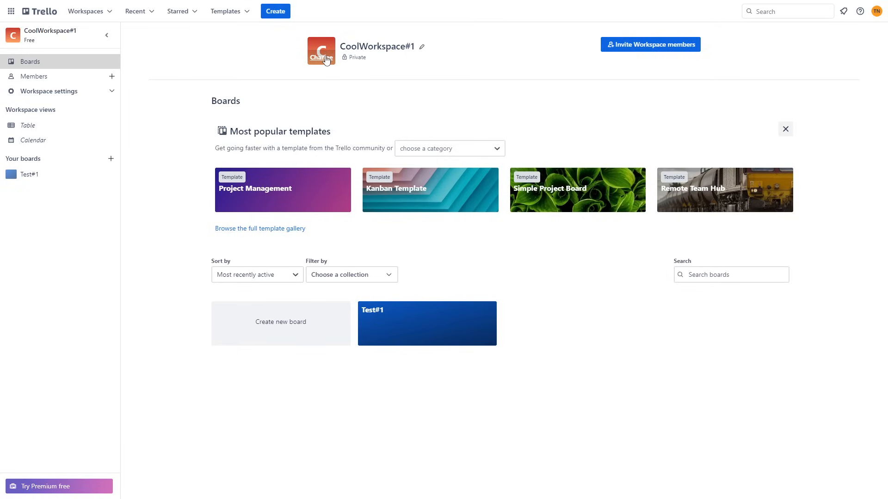
- Return to the boards overview, choose to create a board from a template, and open the full template gallery
{"action": "left_click", "coordinate": [43, 11]}
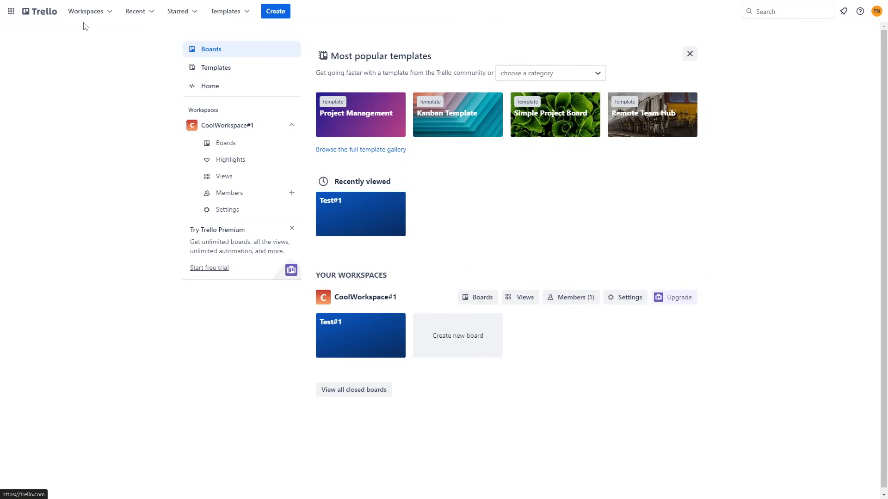
{"action": "left_click", "coordinate": [276, 14]}
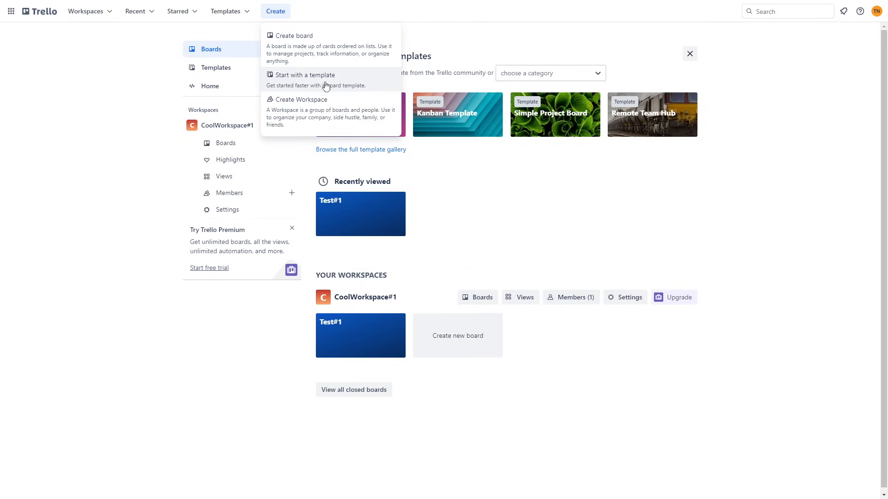
{"action": "left_click", "coordinate": [305, 83]}
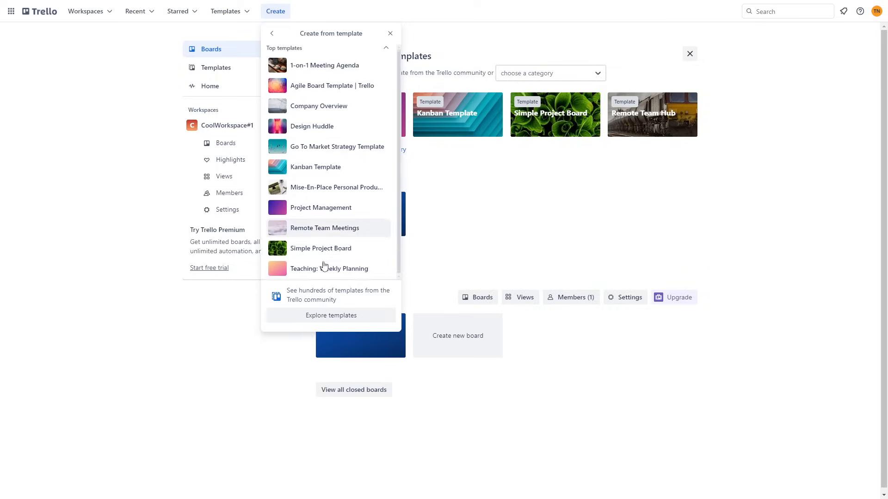
{"action": "left_click", "coordinate": [326, 318]}
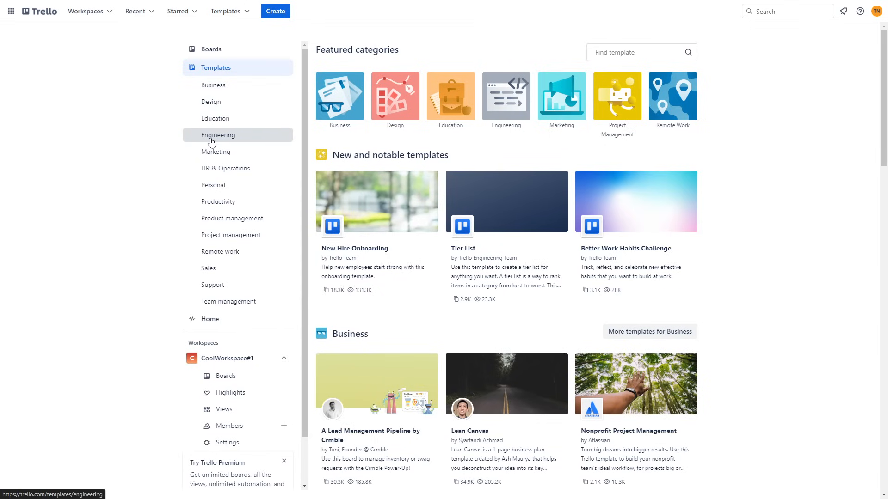
- Browse the Business category of the template gallery
{"action": "left_click", "coordinate": [221, 88]}
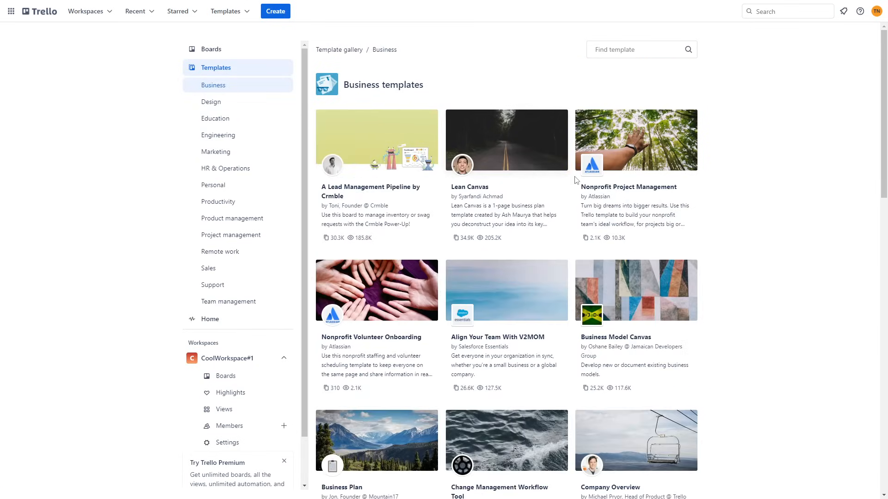
{"action": "scroll", "coordinate": [613, 167], "scroll_direction": "down", "scroll_amount": 5}
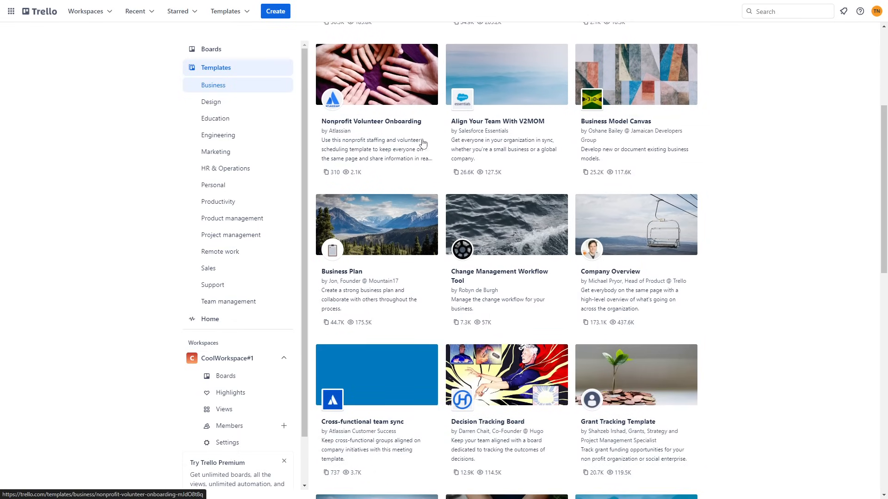
{"action": "scroll", "coordinate": [453, 199], "scroll_direction": "down", "scroll_amount": 5}
{"action": "scroll", "coordinate": [485, 110], "scroll_direction": "down", "scroll_amount": 3}
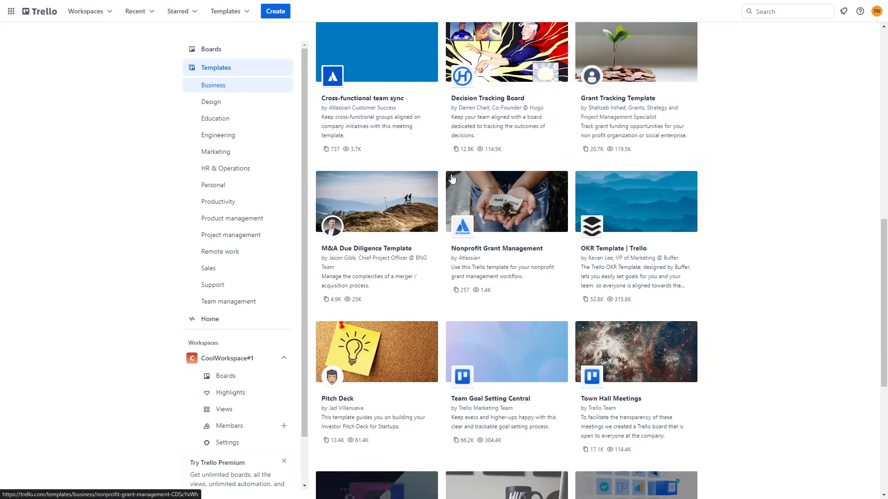
{"action": "scroll", "coordinate": [460, 121], "scroll_direction": "down", "scroll_amount": 6}
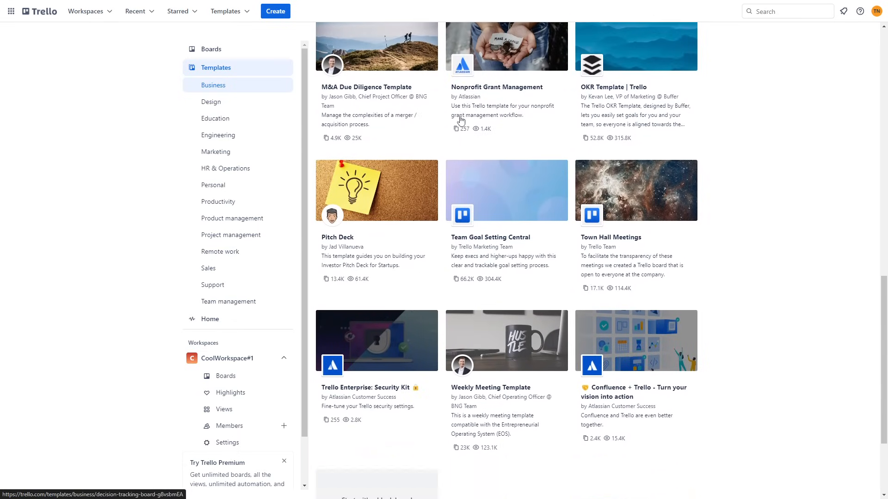
{"action": "scroll", "coordinate": [361, 190], "scroll_direction": "up", "scroll_amount": 5}
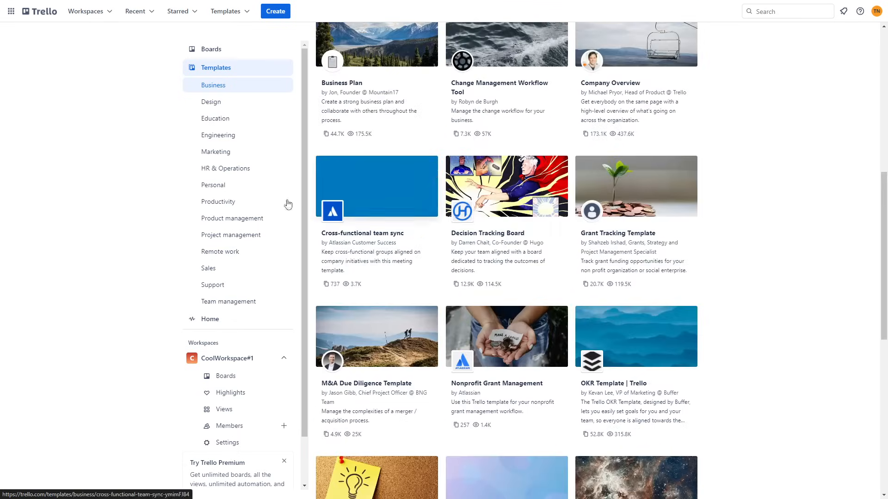
- Open the Project Management template from the Project management category and examine its description and board preview
{"action": "left_click", "coordinate": [236, 235]}
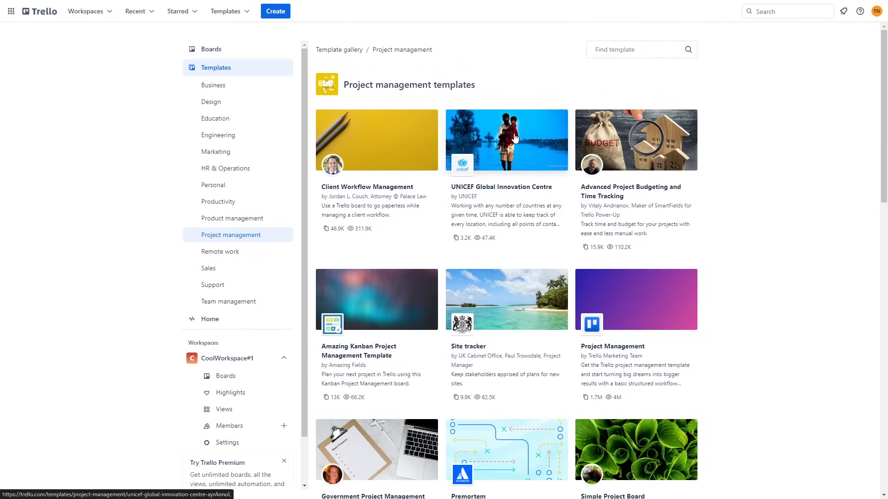
{"action": "scroll", "coordinate": [581, 204], "scroll_direction": "down", "scroll_amount": 2}
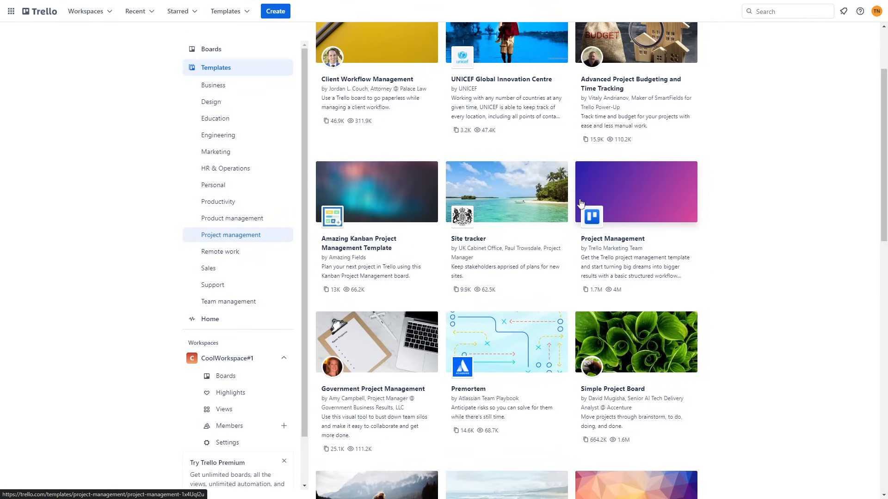
{"action": "left_click", "coordinate": [629, 198]}
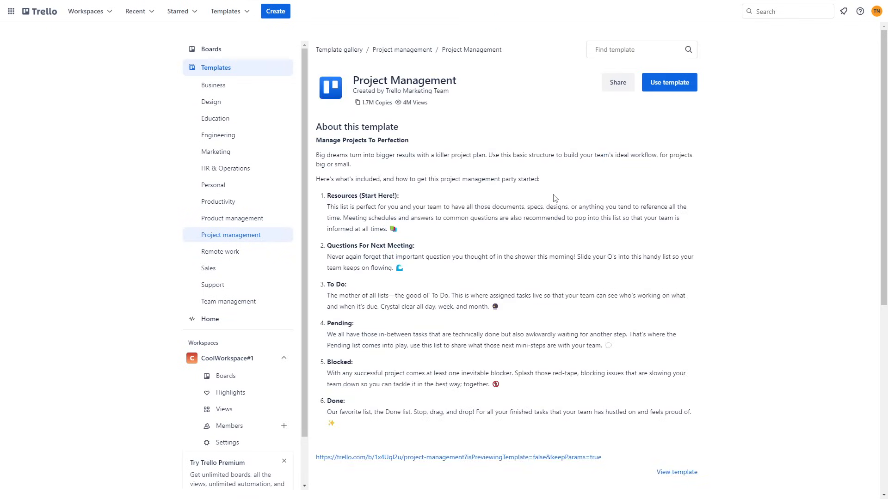
{"action": "scroll", "coordinate": [442, 198], "scroll_direction": "down", "scroll_amount": 7}
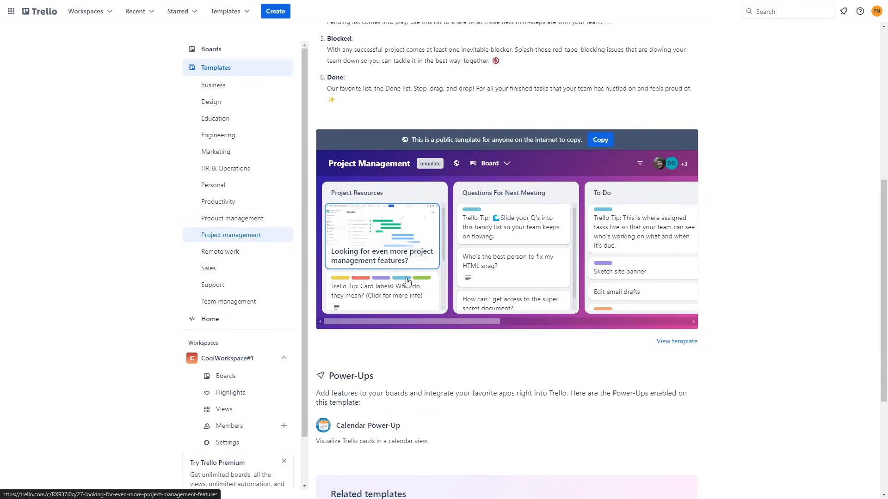
{"action": "left_click_drag", "start_coordinate": [429, 326], "coordinate": [412, 315]}
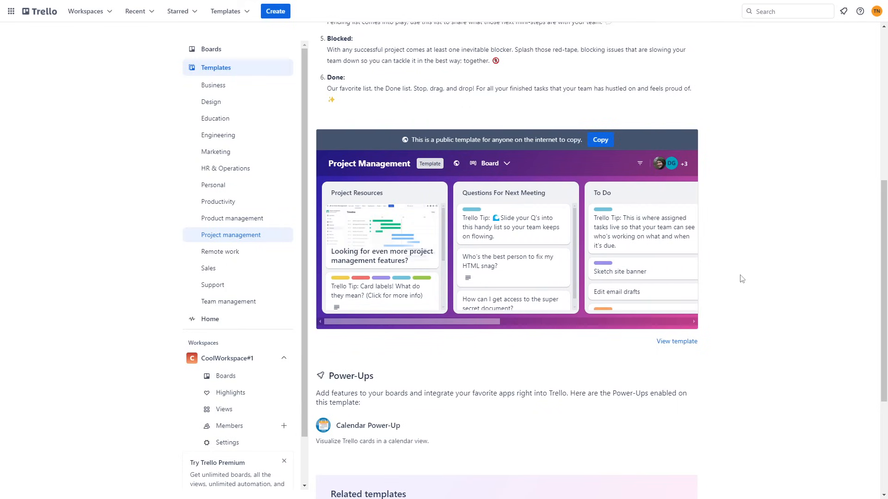
- Start a board from the Project Management template, titled Board#1 and assigned to CoolWorkspace#1
{"action": "scroll", "coordinate": [730, 279], "scroll_direction": "up", "scroll_amount": 7}
{"action": "left_click", "coordinate": [662, 88]}
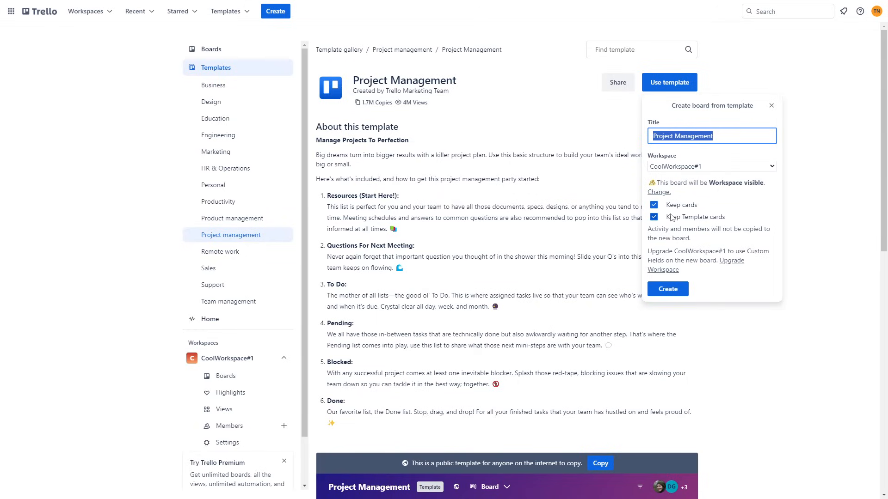
{"action": "type", "text": "Boqard#1"}
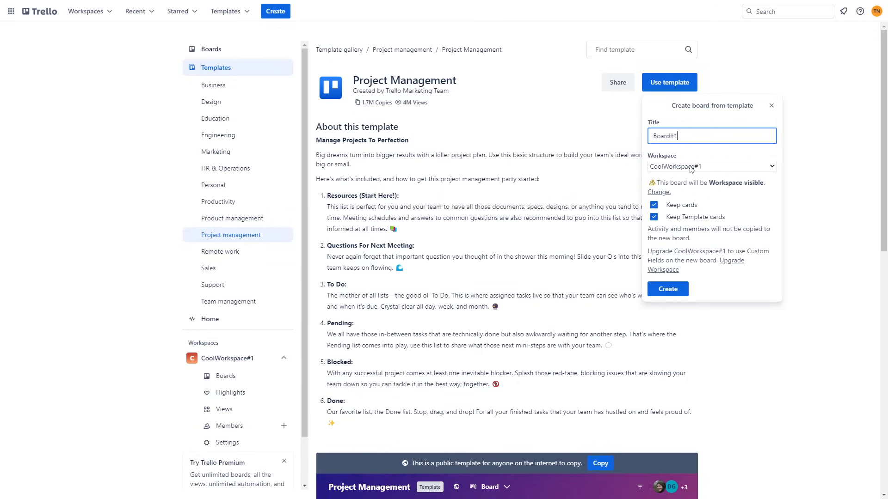
{"action": "left_click", "coordinate": [691, 168]}
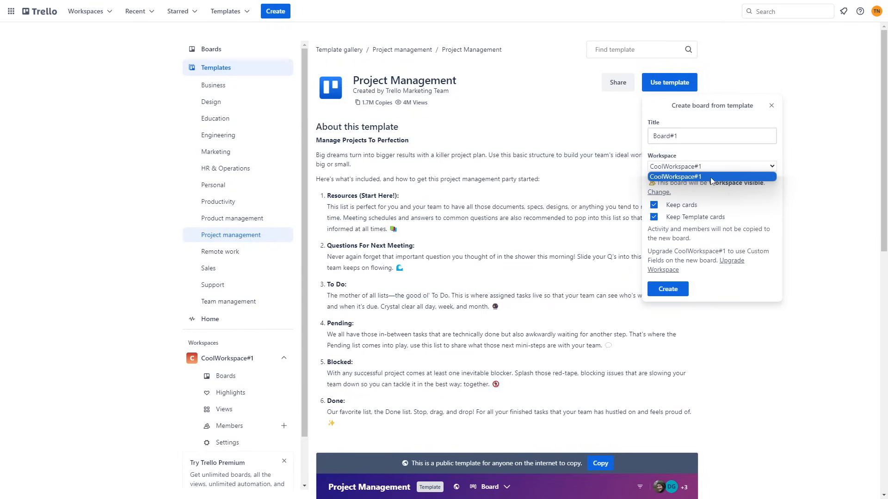
{"action": "left_click", "coordinate": [711, 177]}
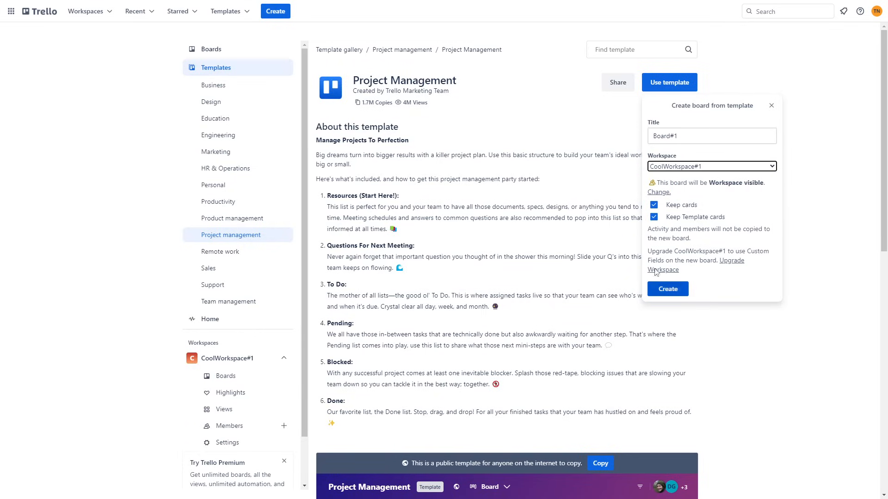
- Check the template's sample cards, turn off Keep cards for the new board, and create it
{"action": "scroll", "coordinate": [614, 212], "scroll_direction": "down", "scroll_amount": 3}
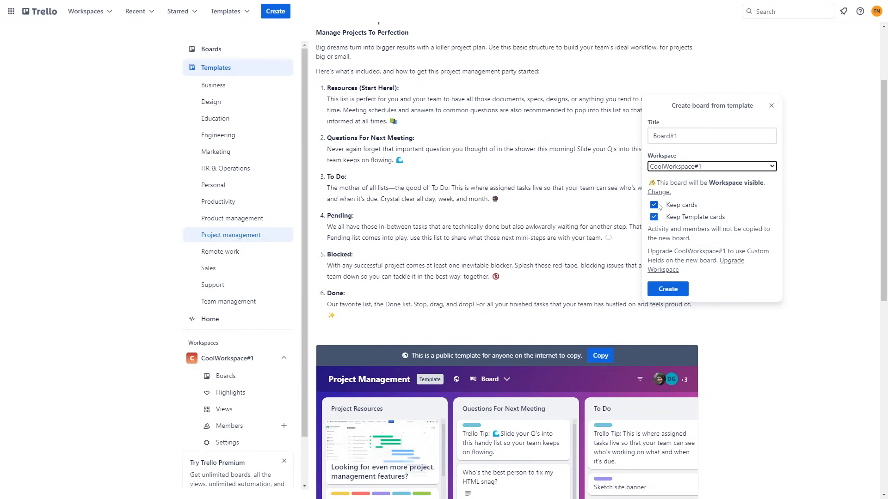
{"action": "scroll", "coordinate": [549, 213], "scroll_direction": "down", "scroll_amount": 5}
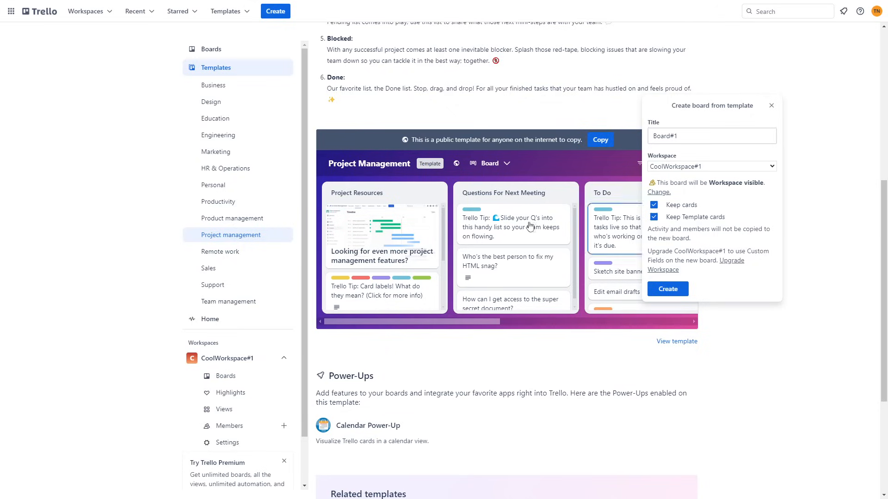
{"action": "scroll", "coordinate": [394, 245], "scroll_direction": "down", "scroll_amount": 3}
{"action": "scroll", "coordinate": [395, 253], "scroll_direction": "up", "scroll_amount": 3}
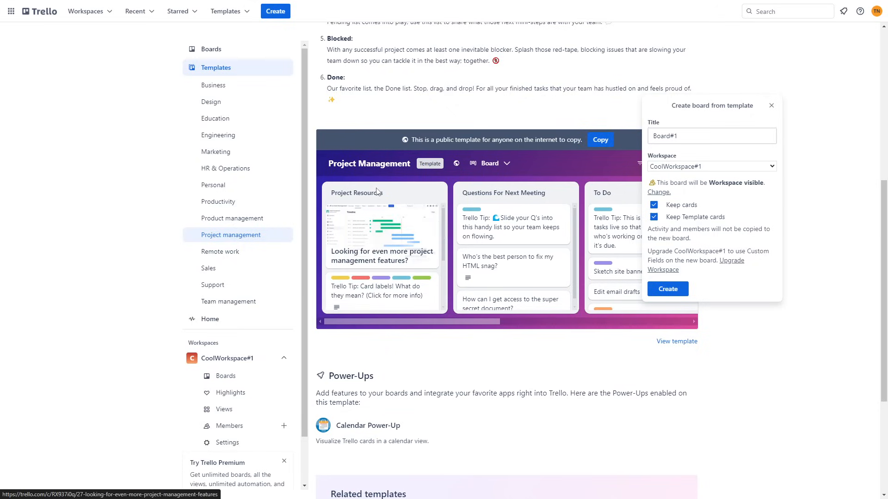
{"action": "scroll", "coordinate": [382, 239], "scroll_direction": "down", "scroll_amount": 3}
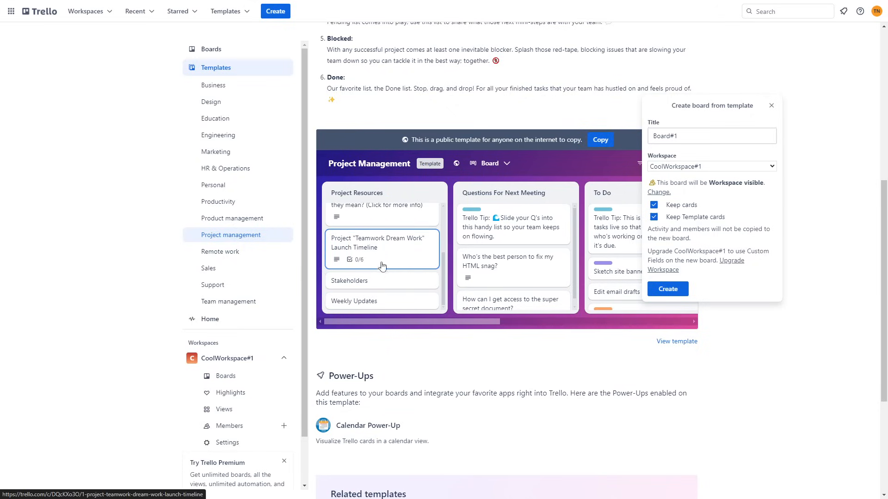
{"action": "scroll", "coordinate": [390, 260], "scroll_direction": "down", "scroll_amount": 4}
{"action": "scroll", "coordinate": [389, 259], "scroll_direction": "up", "scroll_amount": 4}
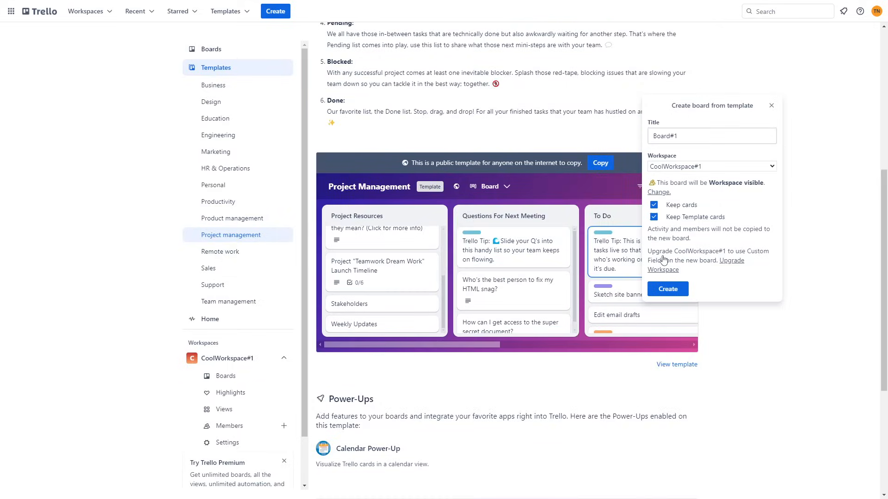
{"action": "left_click", "coordinate": [654, 207]}
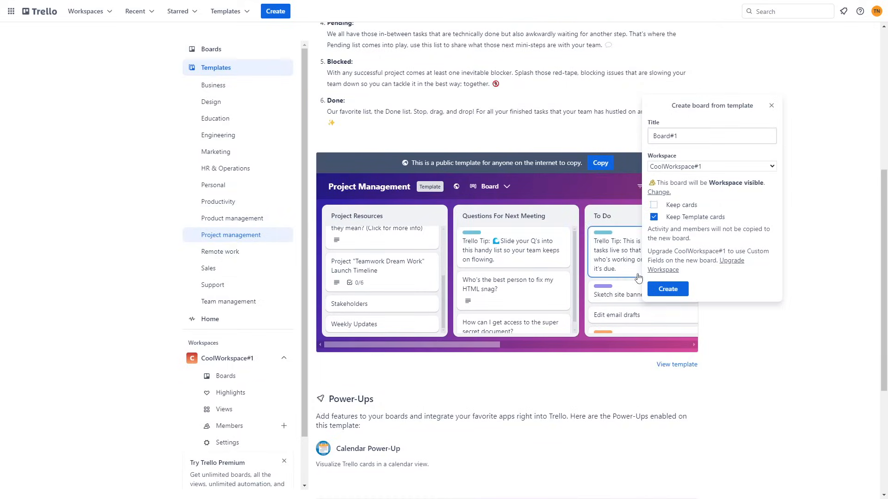
{"action": "left_click", "coordinate": [667, 288]}
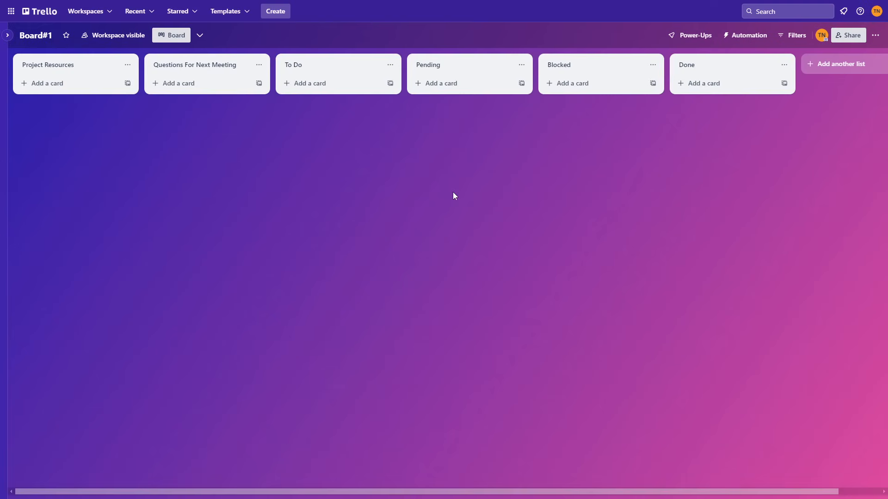
- Expand the workspace's board list, switch to the Test#1 board, and look at its board options
{"action": "left_click", "coordinate": [7, 35]}
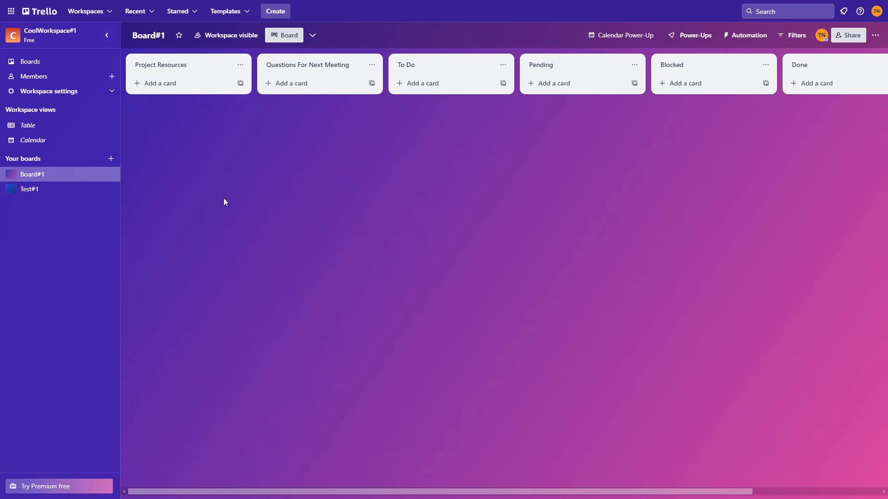
{"action": "left_click", "coordinate": [20, 192]}
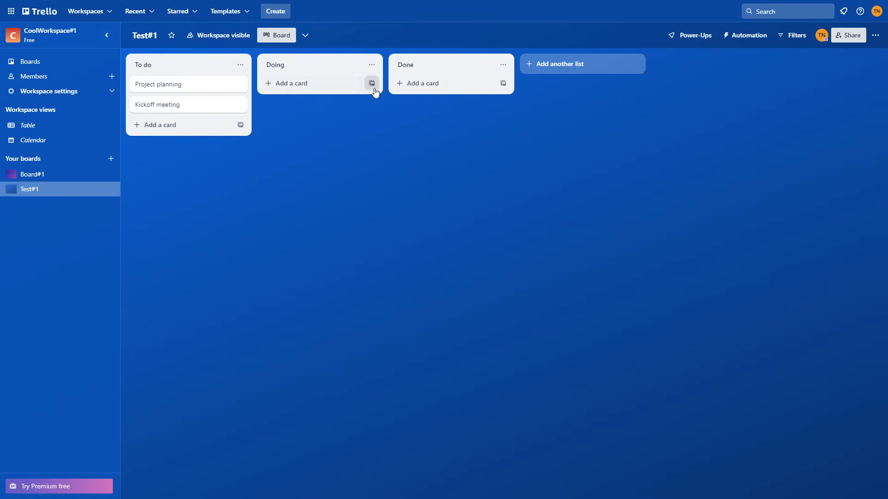
{"action": "left_click", "coordinate": [97, 189]}
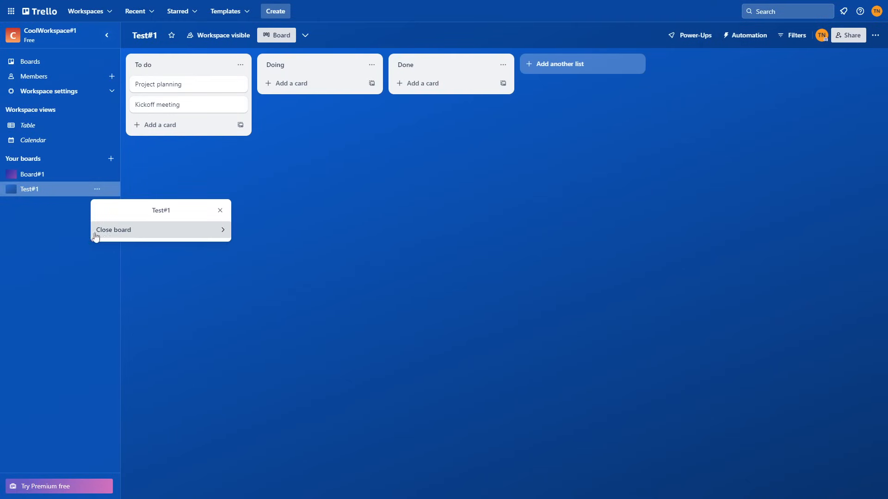
- Switch to Board#1 and add a list named Column#1 between the Blocked and Done lists
{"action": "left_click", "coordinate": [37, 176]}
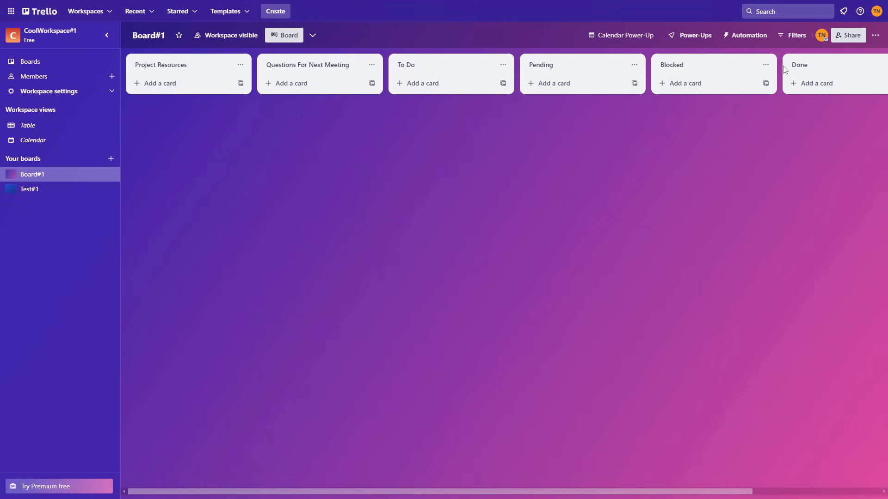
{"action": "left_click_drag", "start_coordinate": [564, 496], "coordinate": [396, 472]}
{"action": "left_click_drag", "start_coordinate": [525, 494], "coordinate": [790, 301]}
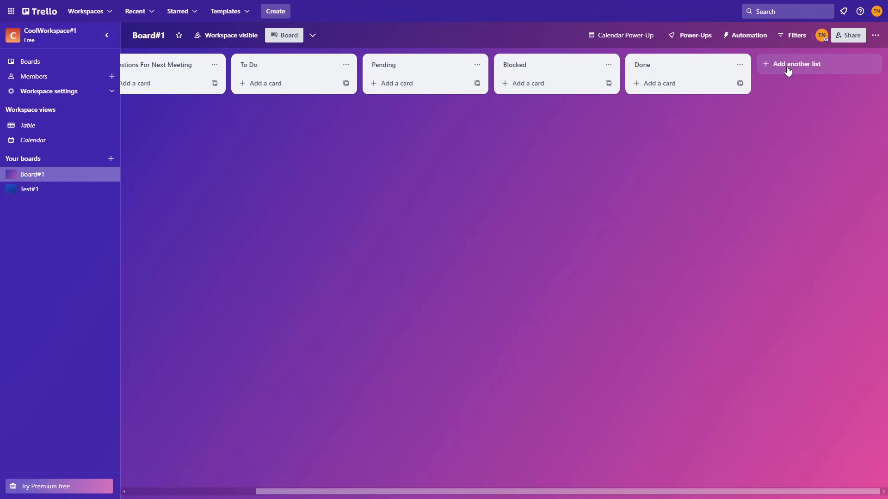
{"action": "left_click", "coordinate": [623, 66]}
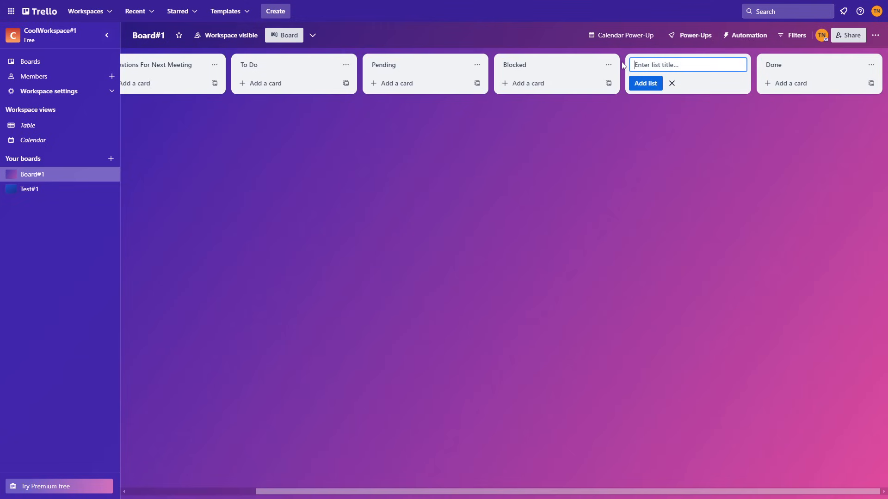
{"action": "type", "text": "Column#1"}
{"action": "left_click", "coordinate": [644, 83]}
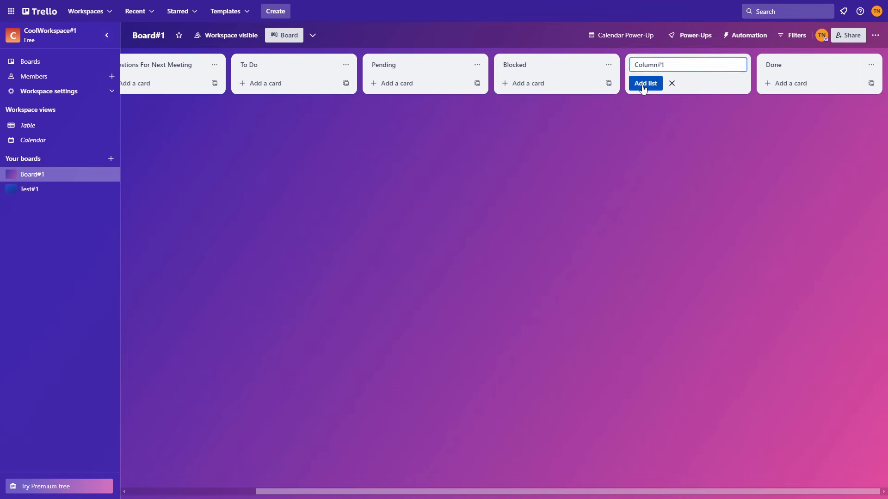
- Confirm the Column#1 list, and add a card titled "To do task #1" to the Project Resources list
{"action": "right_click", "coordinate": [643, 87]}
{"action": "left_click", "coordinate": [617, 115]}
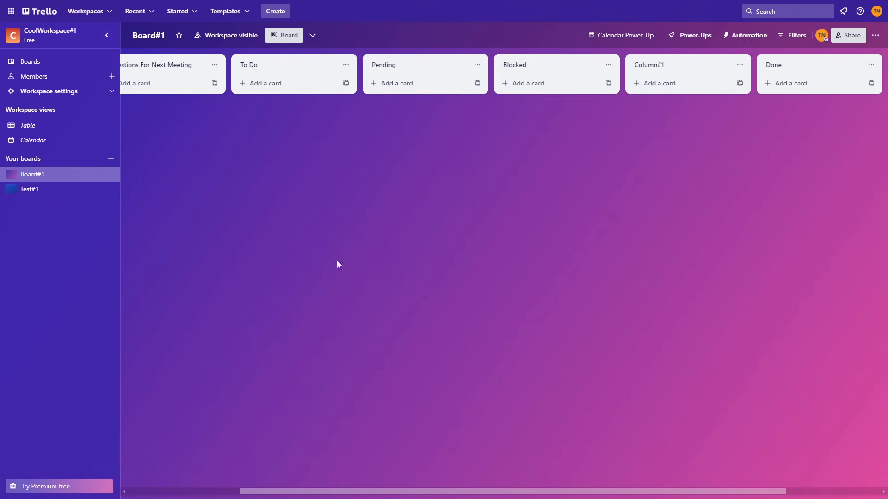
{"action": "left_click_drag", "start_coordinate": [405, 495], "coordinate": [232, 152]}
{"action": "left_click", "coordinate": [160, 83]}
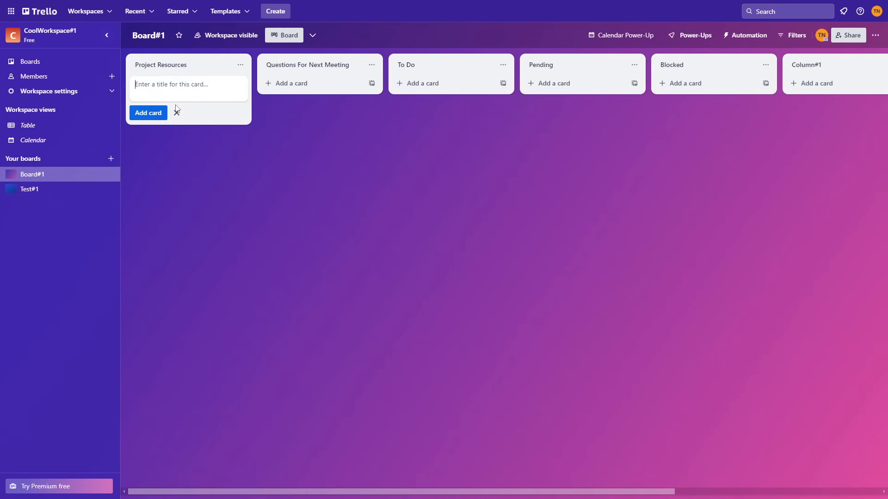
{"action": "type", "text": "To do task #1"}
{"action": "left_click", "coordinate": [147, 114]}
{"action": "left_click", "coordinate": [255, 284]}
- Open the To do task #1 card and turn its Watch notifications on and back off
{"action": "mouse_move", "coordinate": [174, 87]}
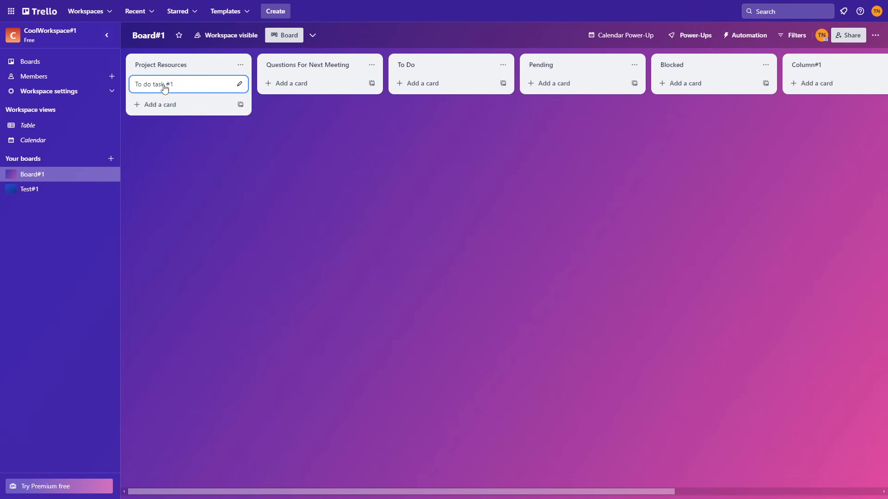
{"action": "left_click", "coordinate": [189, 88]}
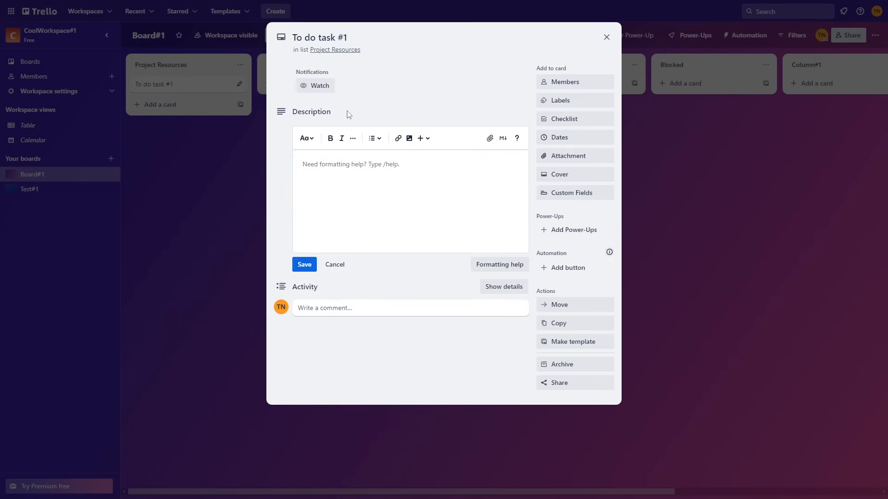
{"action": "left_click", "coordinate": [319, 86]}
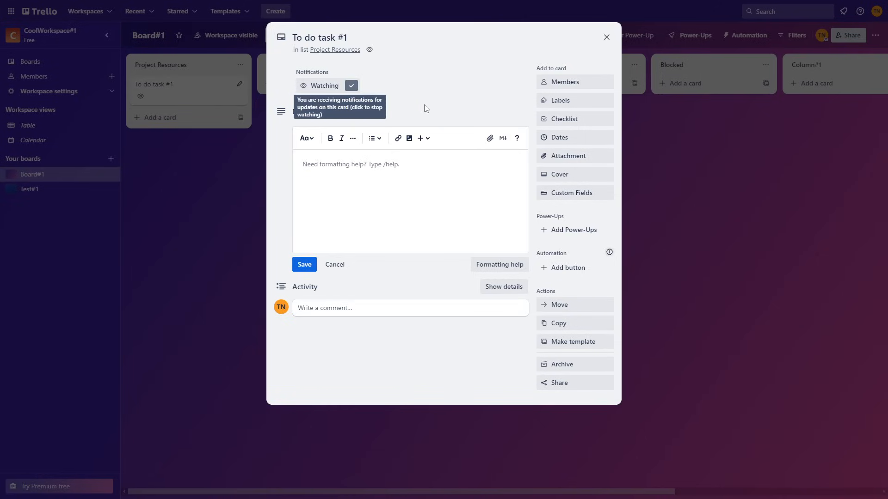
{"action": "left_click", "coordinate": [323, 88]}
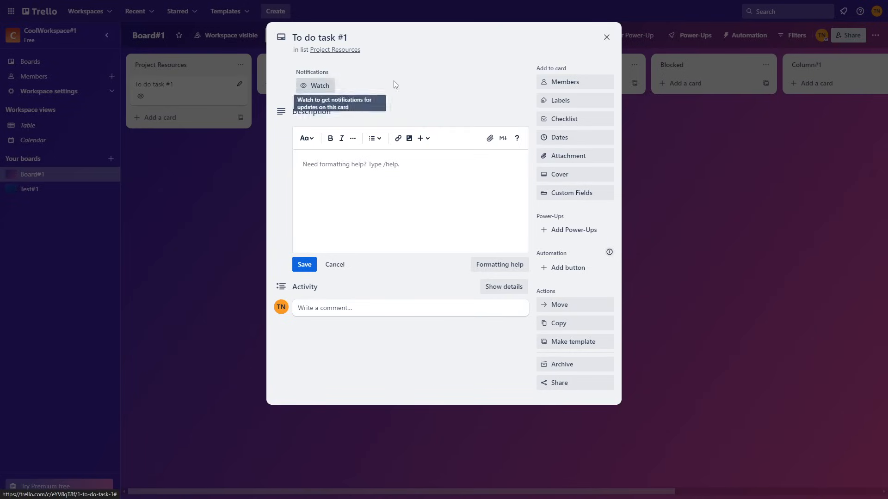
- Assign the board member to the To do task #1 card and recheck the card's member list
{"action": "left_click", "coordinate": [586, 86]}
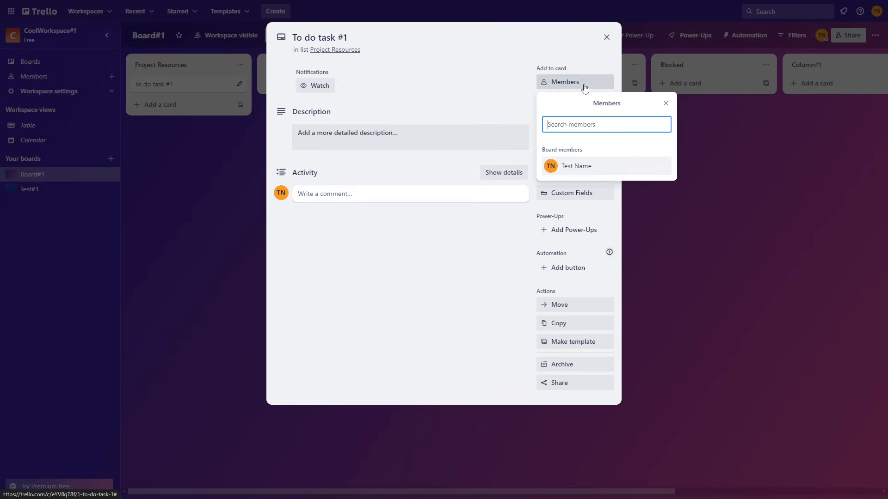
{"action": "left_click", "coordinate": [551, 166]}
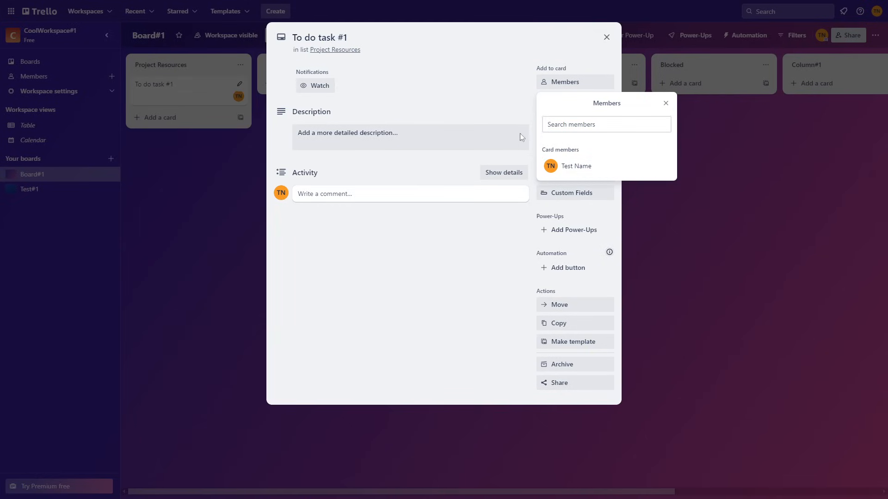
{"action": "left_click", "coordinate": [489, 94]}
{"action": "left_click", "coordinate": [565, 82]}
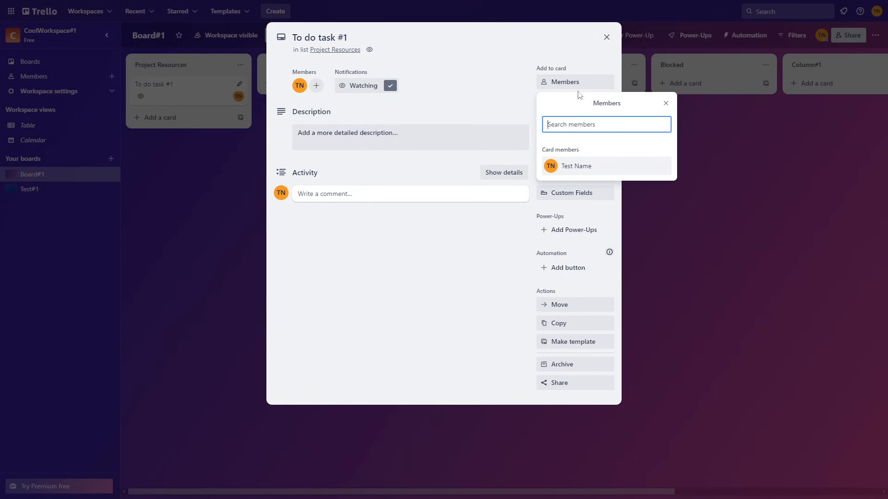
{"action": "left_click", "coordinate": [512, 82]}
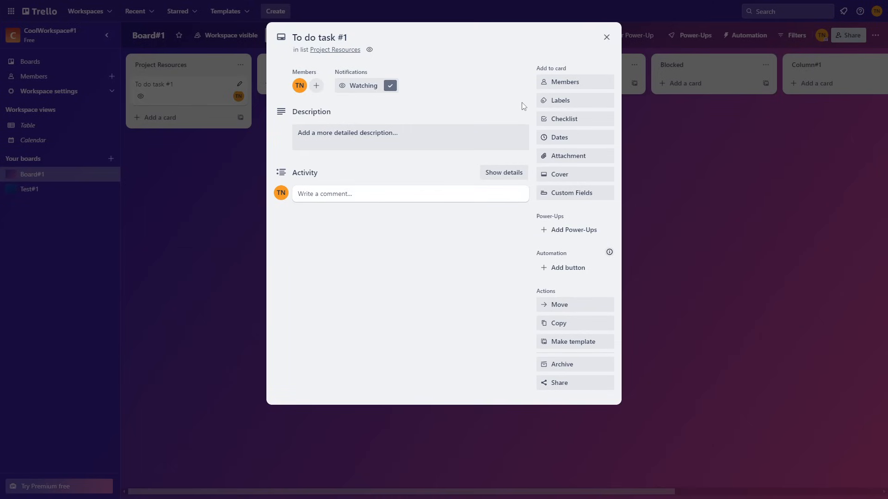
- Apply the Trello Tip label to the To do task #1 card and close the card
{"action": "left_click", "coordinate": [563, 104]}
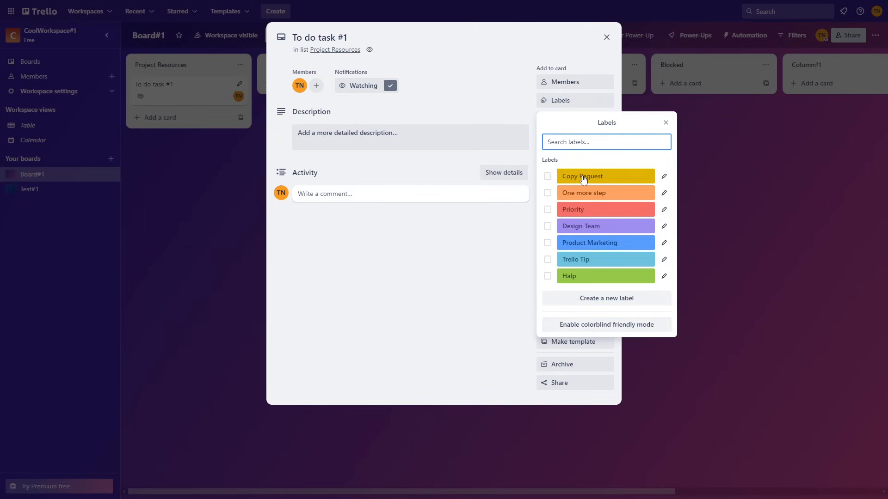
{"action": "left_click", "coordinate": [561, 259]}
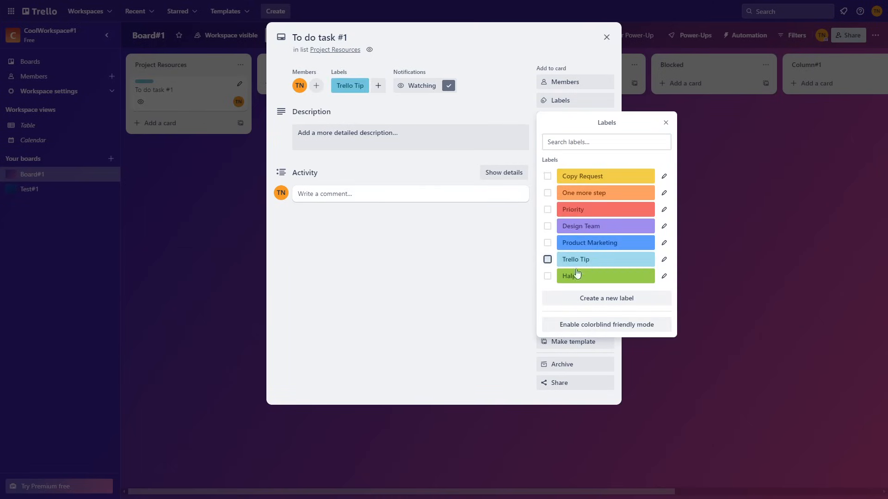
{"action": "left_click", "coordinate": [473, 284]}
{"action": "left_click", "coordinate": [606, 38]}
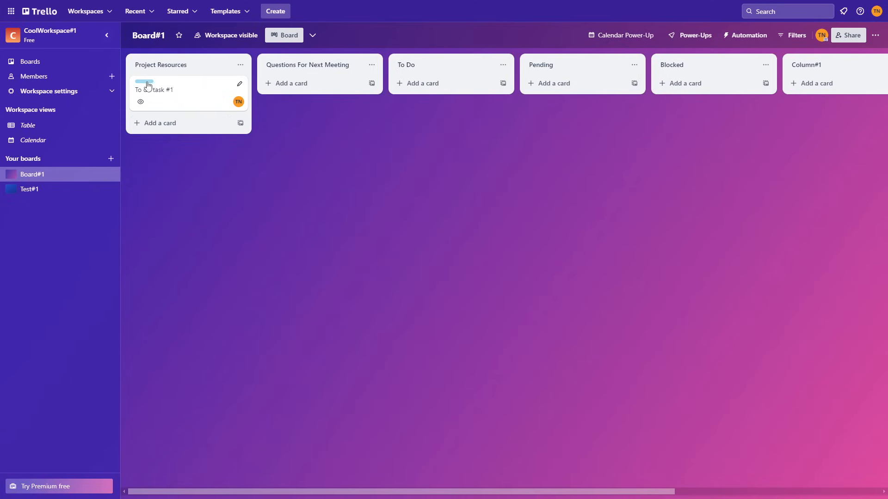
- Reopen the To do task #1 card and draft an orange label titled "In progress", leaving it uncreated
{"action": "left_click", "coordinate": [206, 103]}
{"action": "left_click", "coordinate": [594, 101]}
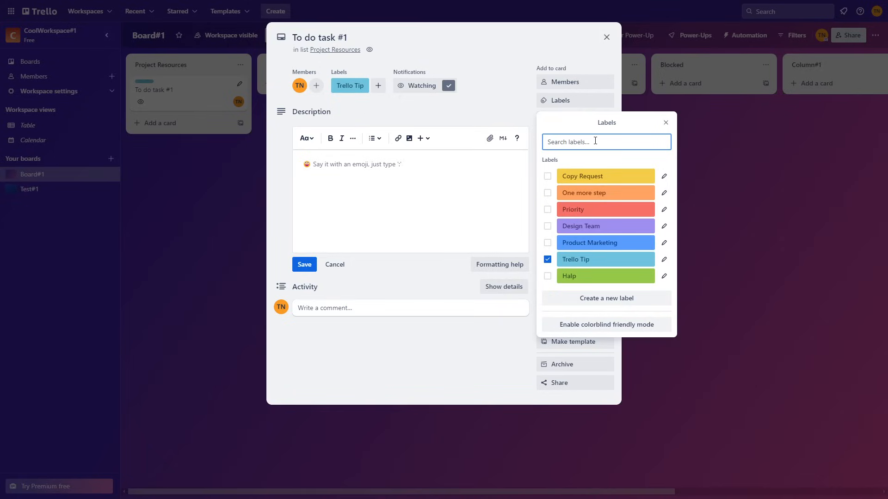
{"action": "type", "text": "In progress"}
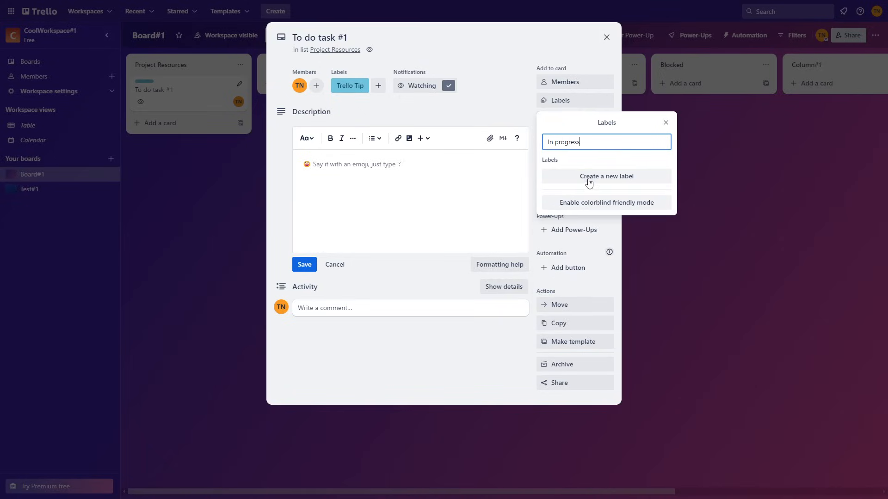
{"action": "left_click", "coordinate": [589, 179]}
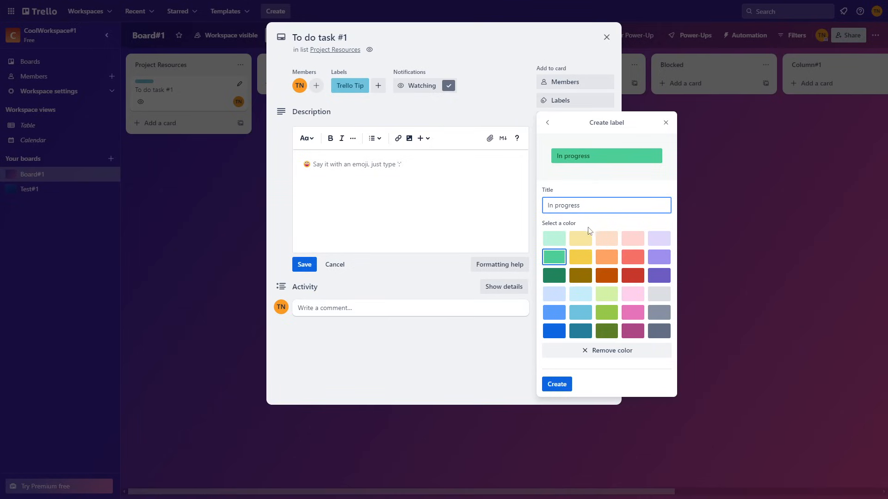
{"action": "left_click", "coordinate": [606, 256]}
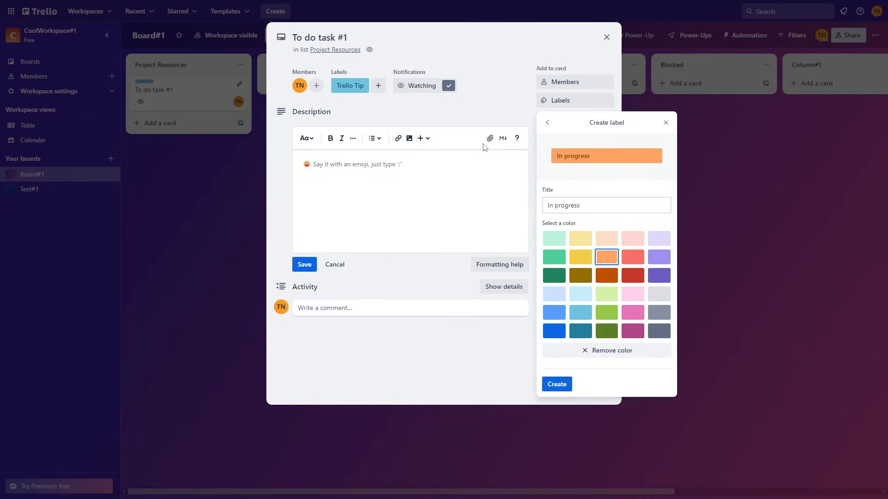
{"action": "left_click", "coordinate": [491, 108]}
- Replace the card's Trello Tip label with One more step and close the card
{"action": "left_click", "coordinate": [569, 101]}
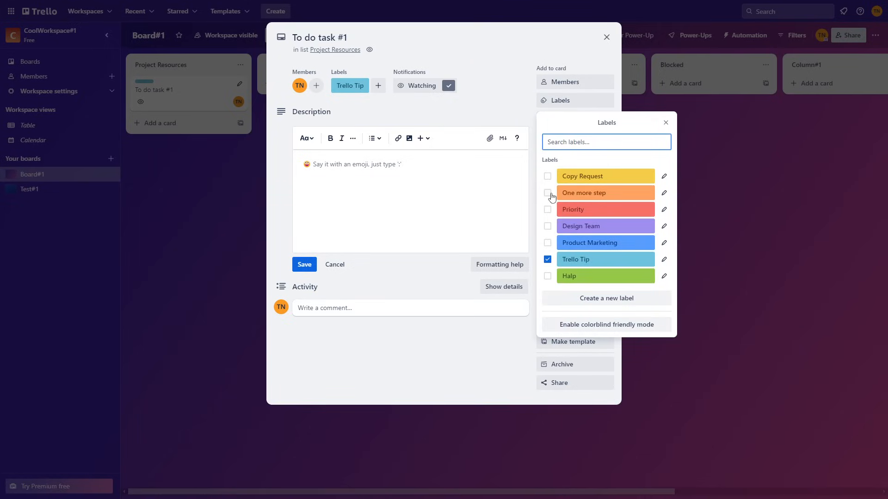
{"action": "left_click", "coordinate": [547, 260]}
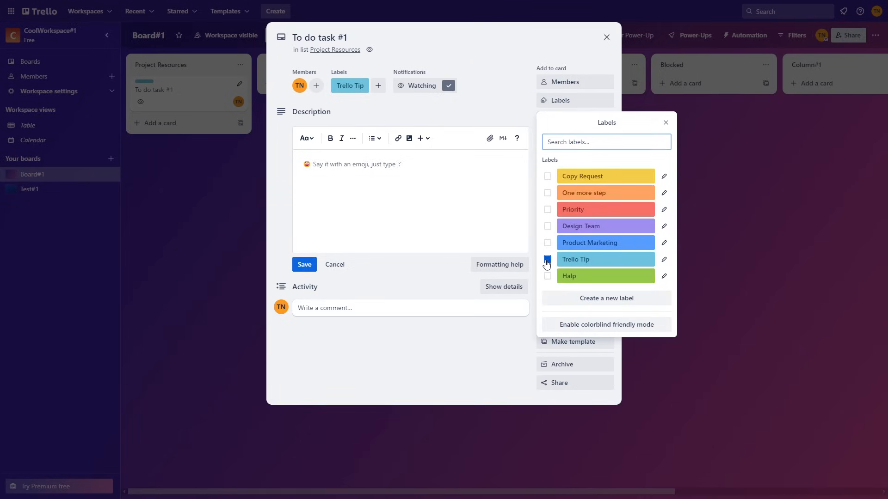
{"action": "left_click", "coordinate": [548, 192]}
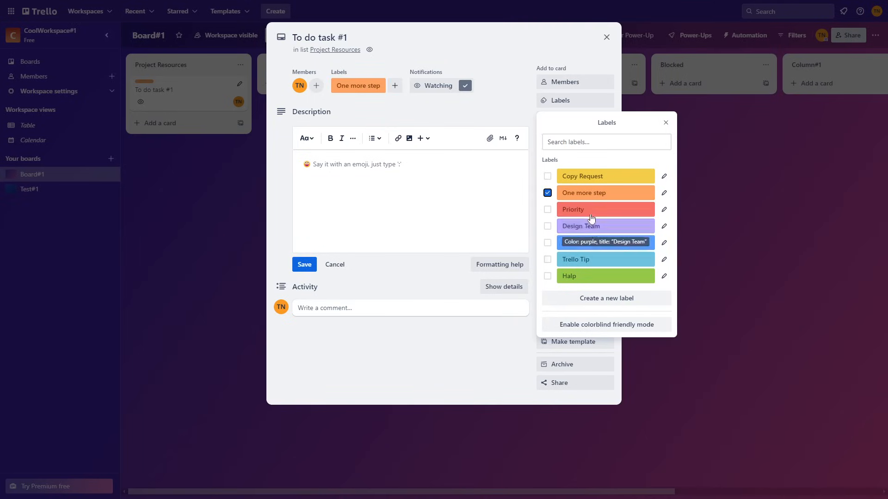
{"action": "left_click", "coordinate": [666, 124]}
{"action": "left_click", "coordinate": [607, 37]}
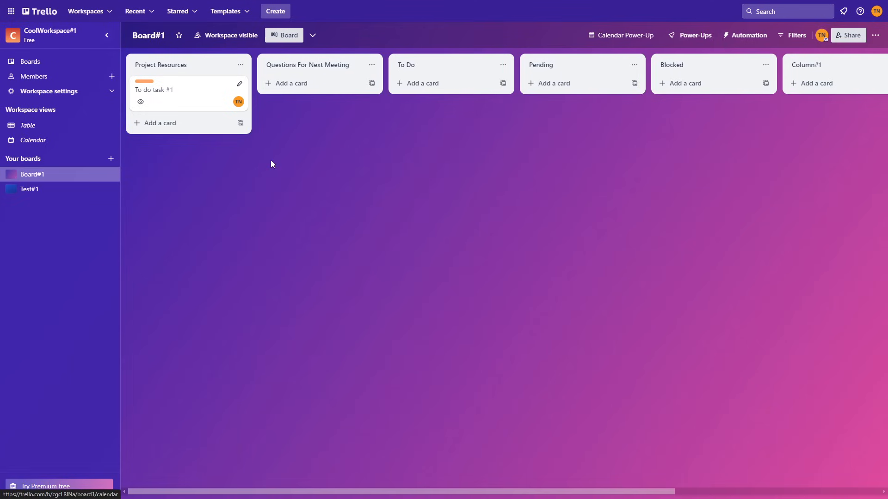
- Move the To do task #1 card to Questions For Next Meeting and back to Project Resources
{"action": "left_click_drag", "start_coordinate": [182, 95], "coordinate": [317, 165]}
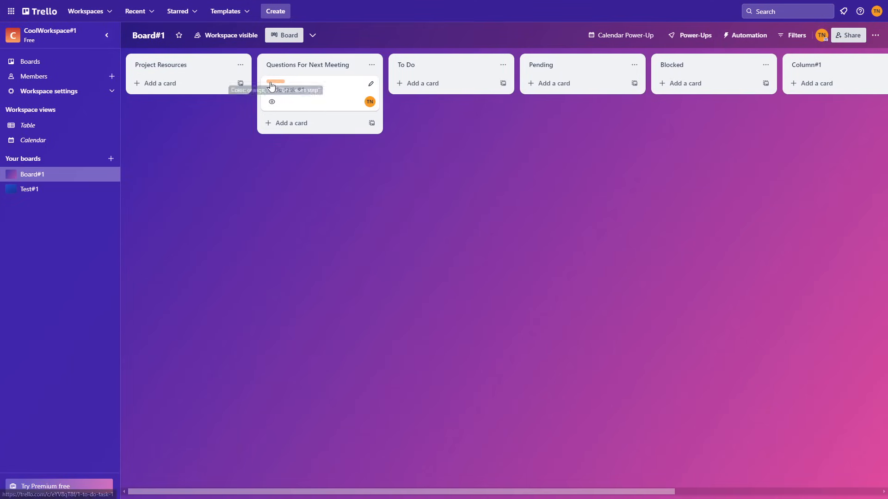
{"action": "left_click_drag", "start_coordinate": [217, 105], "coordinate": [192, 98]}
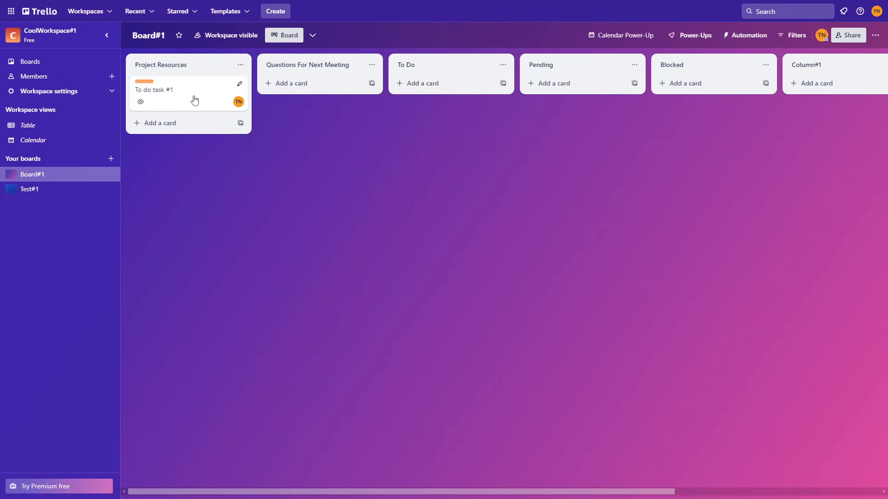
- Open the To do task #1 card and add a checklist titled "Sub-to-do tasks"
{"action": "left_click", "coordinate": [192, 98]}
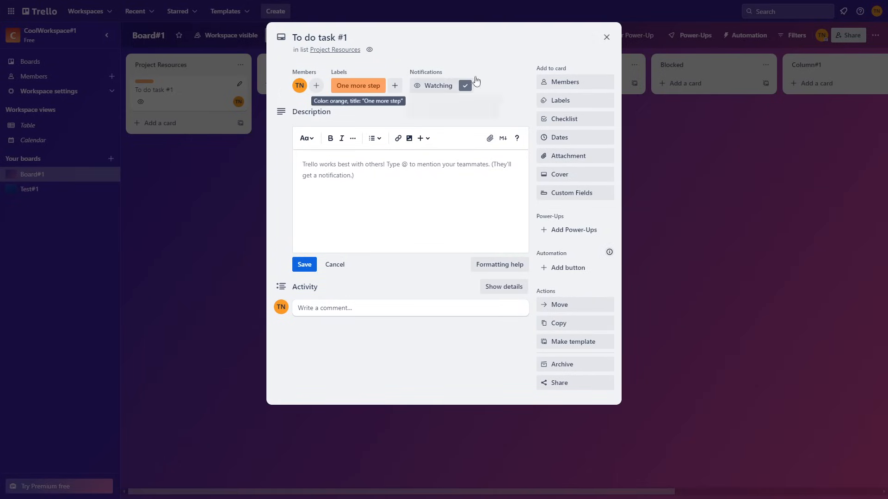
{"action": "left_click", "coordinate": [568, 121]}
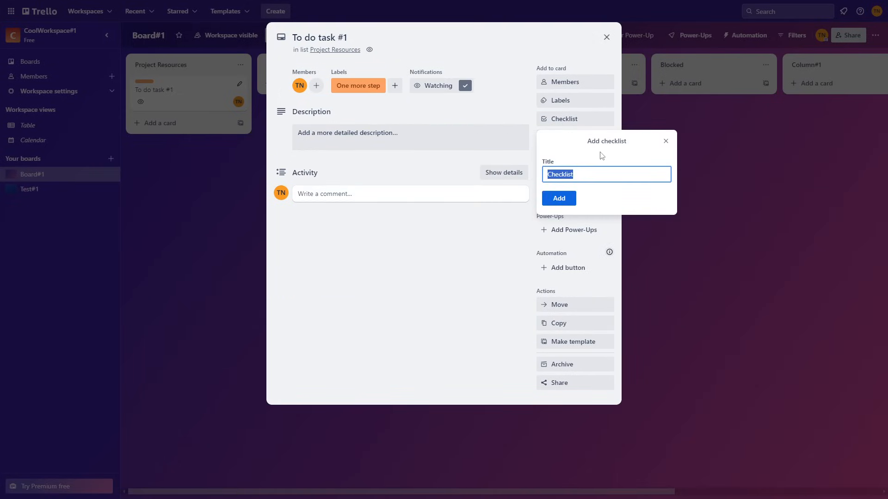
{"action": "type", "text": "Sub-to-do tasks"}
{"action": "left_click", "coordinate": [552, 198]}
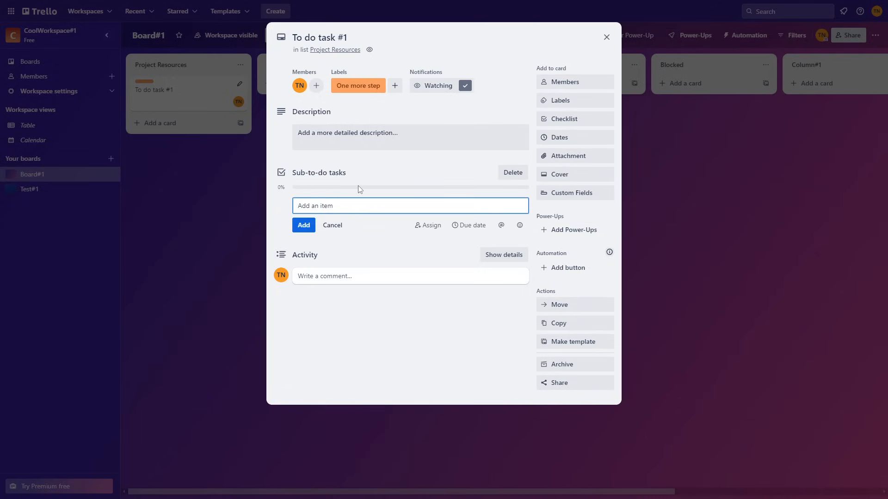
- Add the items item#1, item#2 and item#3 to the Sub-to-do tasks checklist
{"action": "type", "text": "item#1"}
{"action": "left_click", "coordinate": [308, 233]}
{"action": "left_click", "coordinate": [317, 211]}
{"action": "left_click", "coordinate": [302, 226]}
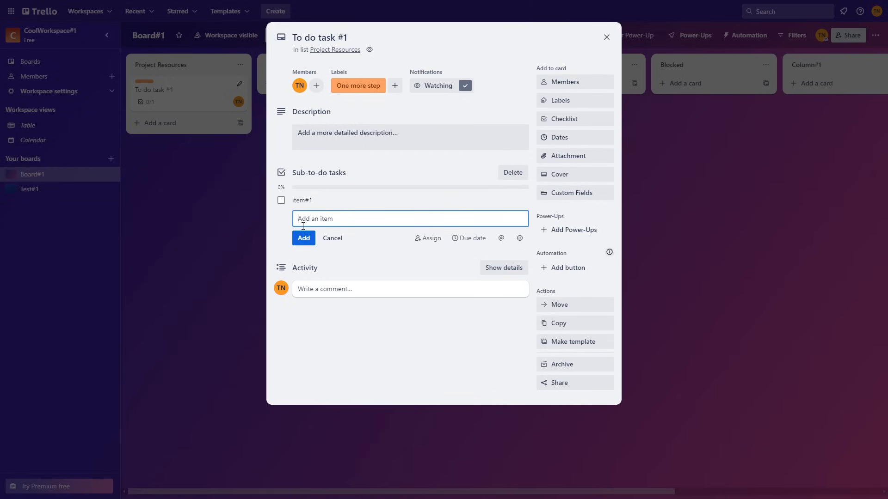
{"action": "type", "text": "item#2"}
{"action": "left_click", "coordinate": [308, 238]}
{"action": "type", "text": "item#3"}
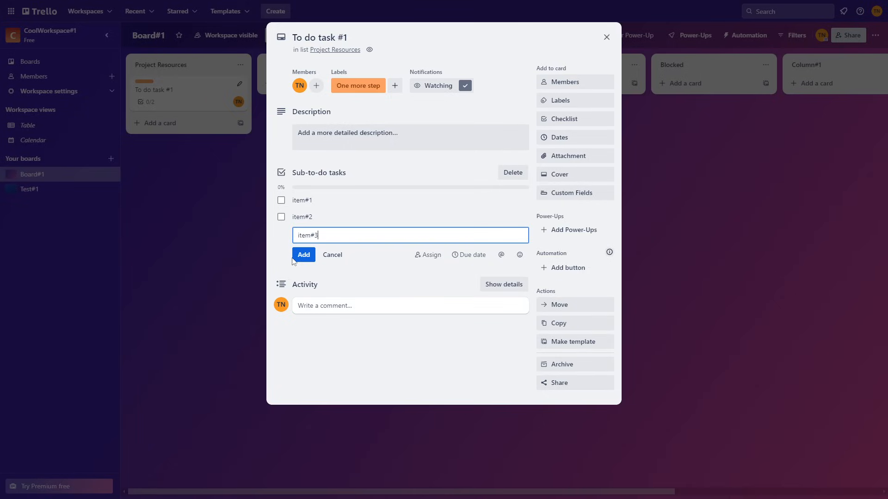
{"action": "left_click", "coordinate": [304, 255]}
{"action": "left_click", "coordinate": [353, 289]}
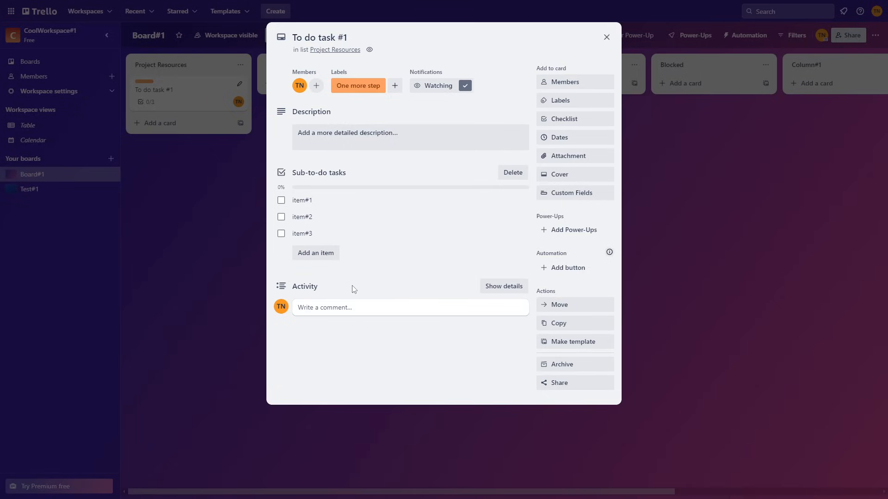
- Mark item#1, item#2 and item#3 of the checklist as complete and close the card
{"action": "left_click", "coordinate": [282, 201]}
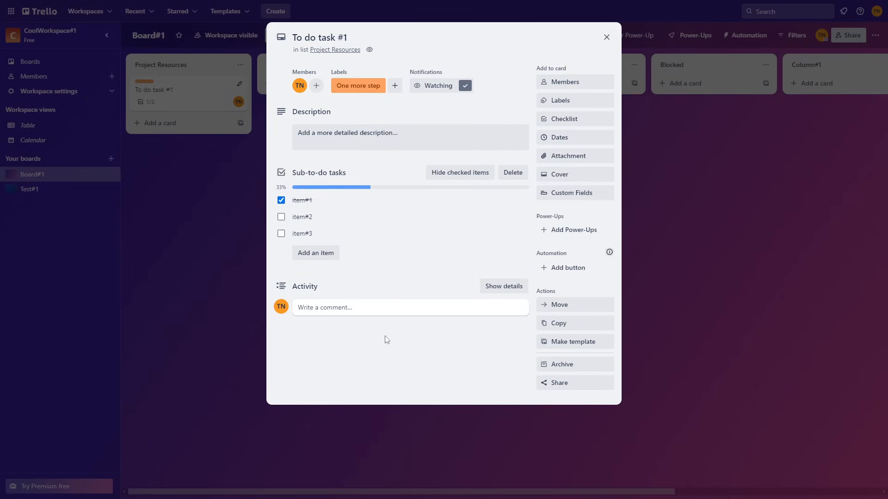
{"action": "left_click_drag", "start_coordinate": [278, 190], "coordinate": [283, 188]}
{"action": "left_click", "coordinate": [283, 188]}
{"action": "left_click", "coordinate": [347, 329]}
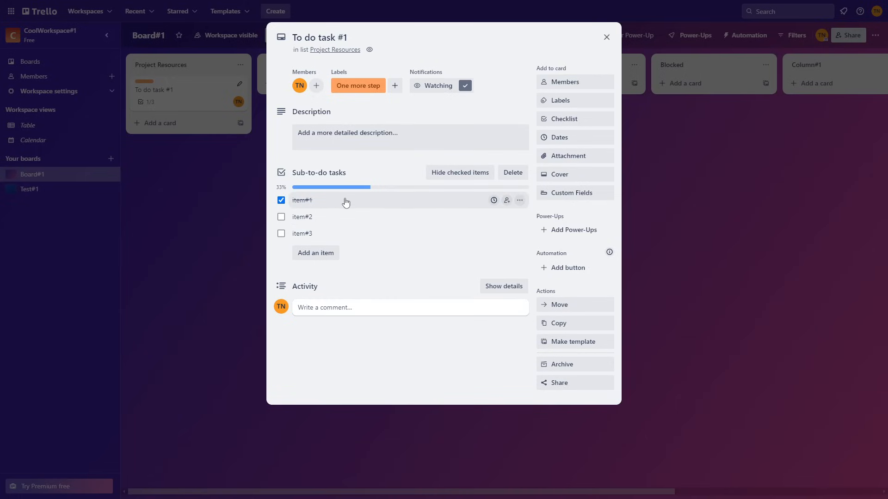
{"action": "left_click", "coordinate": [281, 217]}
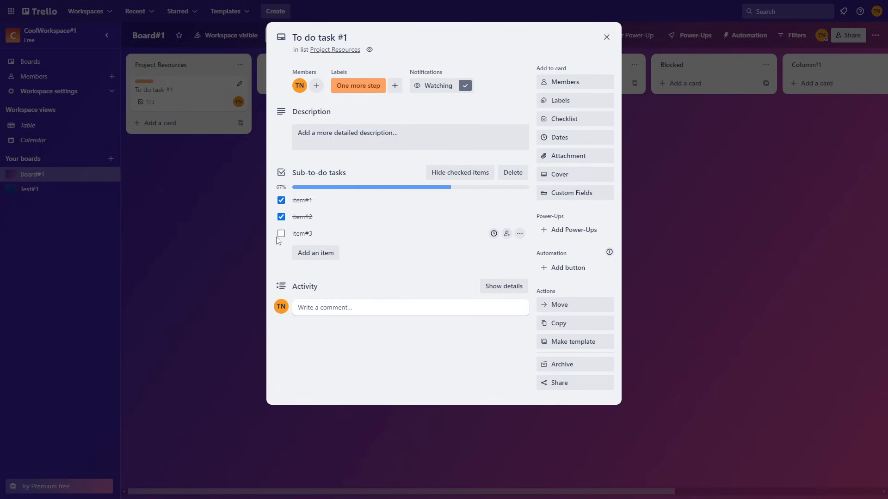
{"action": "left_click", "coordinate": [280, 233]}
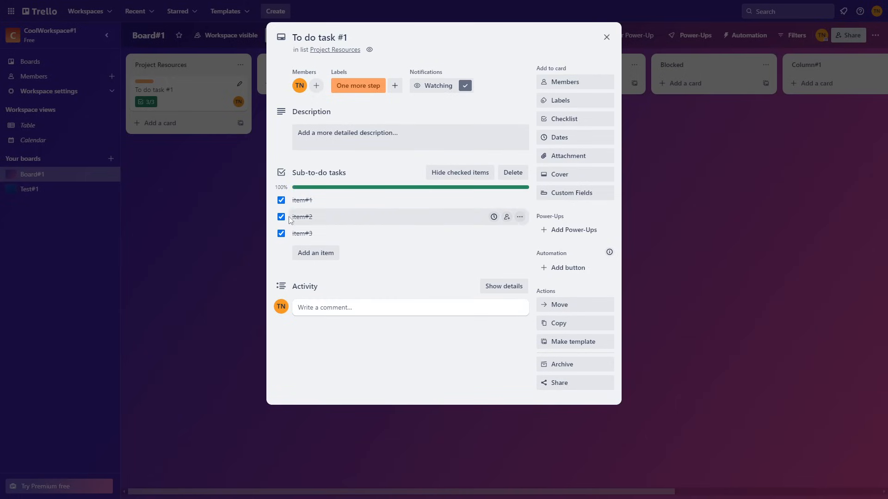
{"action": "left_click", "coordinate": [136, 115]}
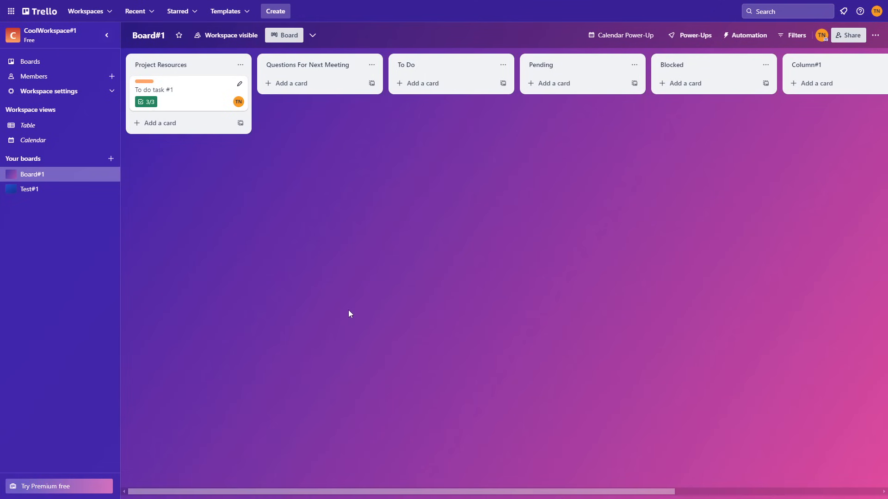
- Reopen the To do task #1 card, uncheck item#1, item#2 and item#3, and add a second checklist titled "Checklist"
{"action": "left_click", "coordinate": [204, 104]}
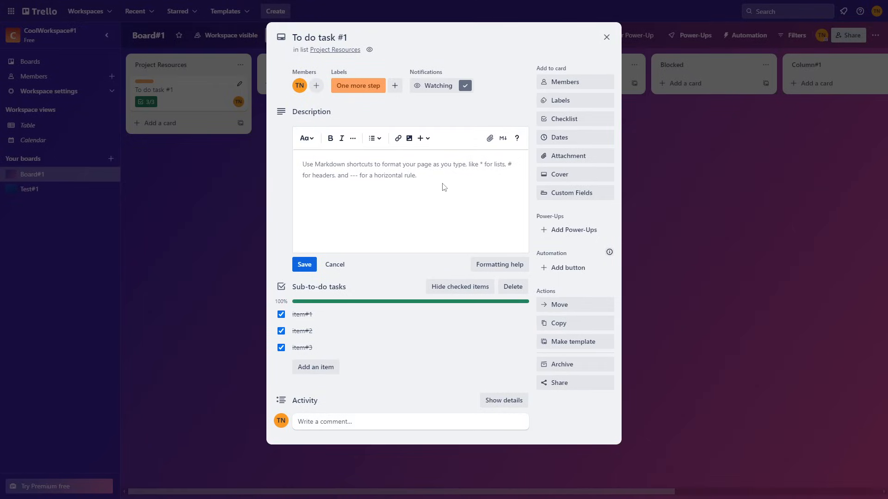
{"action": "left_click", "coordinate": [281, 314]}
{"action": "left_click", "coordinate": [281, 217]}
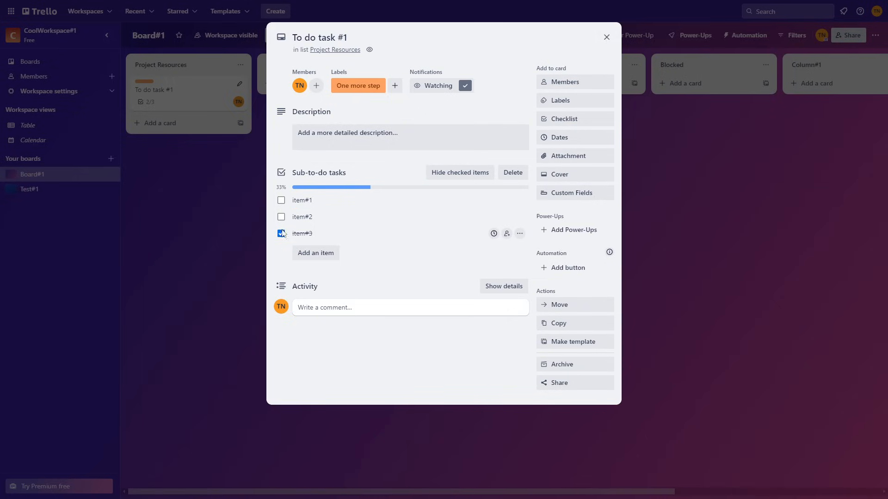
{"action": "left_click", "coordinate": [281, 234]}
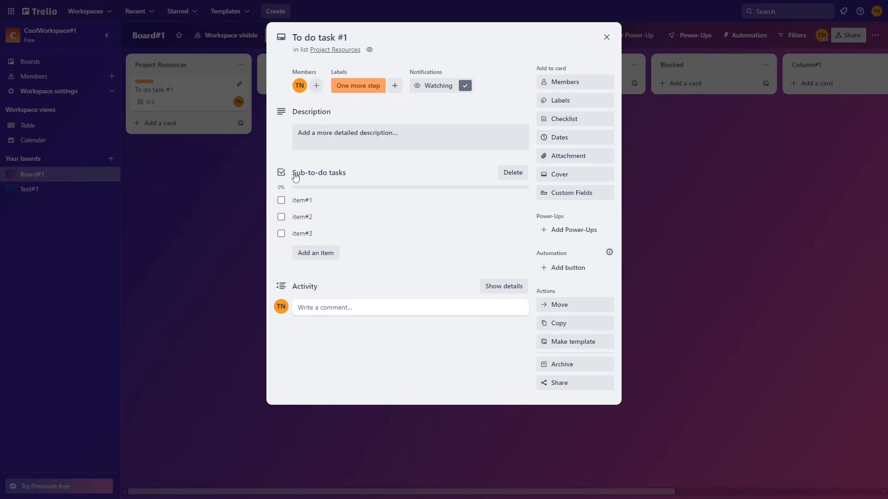
{"action": "left_click", "coordinate": [557, 118]}
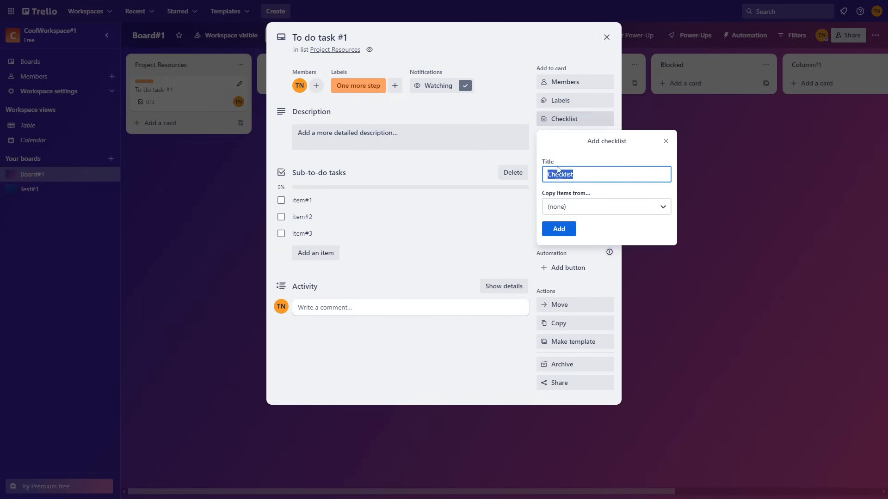
{"action": "left_click", "coordinate": [559, 228]}
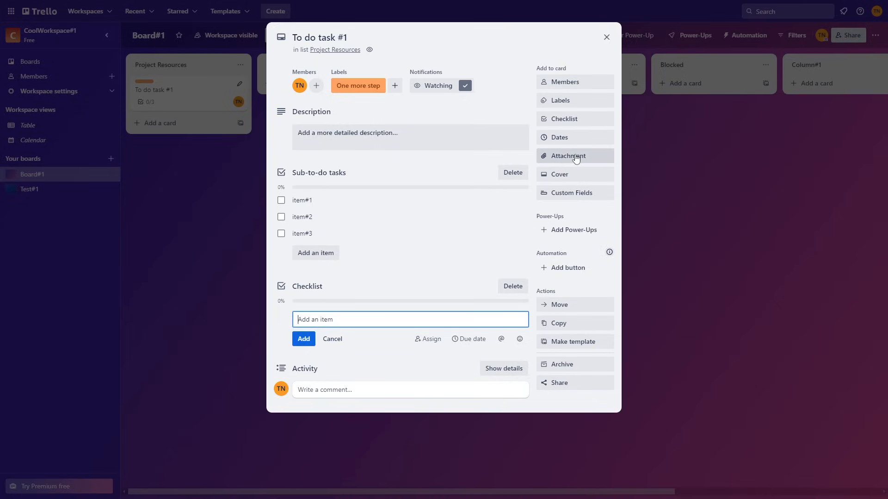
- Review the card's cover options and its move destinations, and close the card without changing either
{"action": "left_click", "coordinate": [570, 176]}
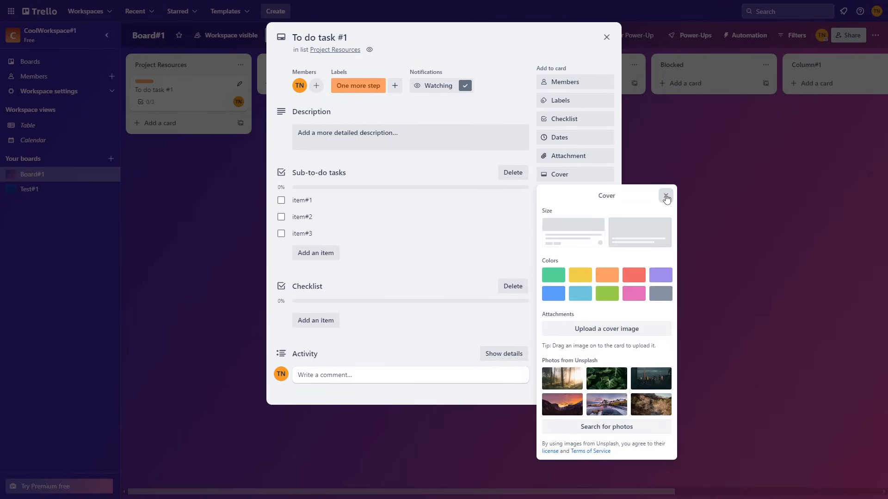
{"action": "left_click", "coordinate": [665, 195]}
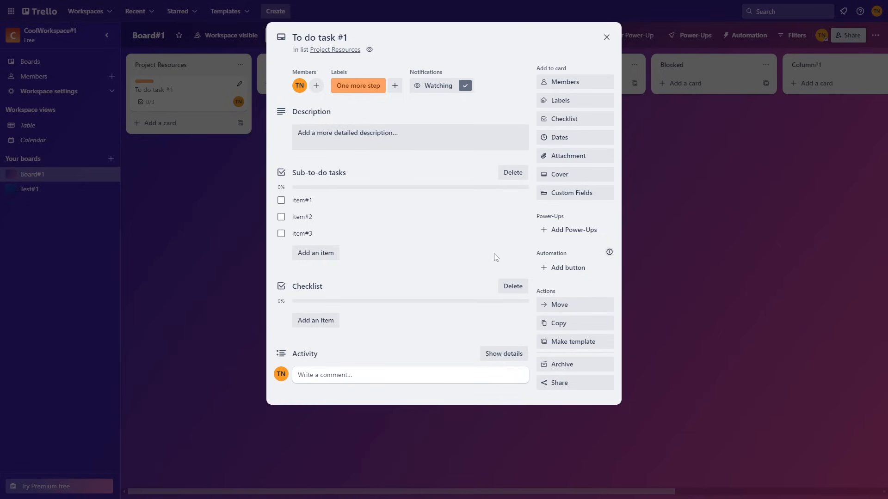
{"action": "left_click", "coordinate": [568, 306]}
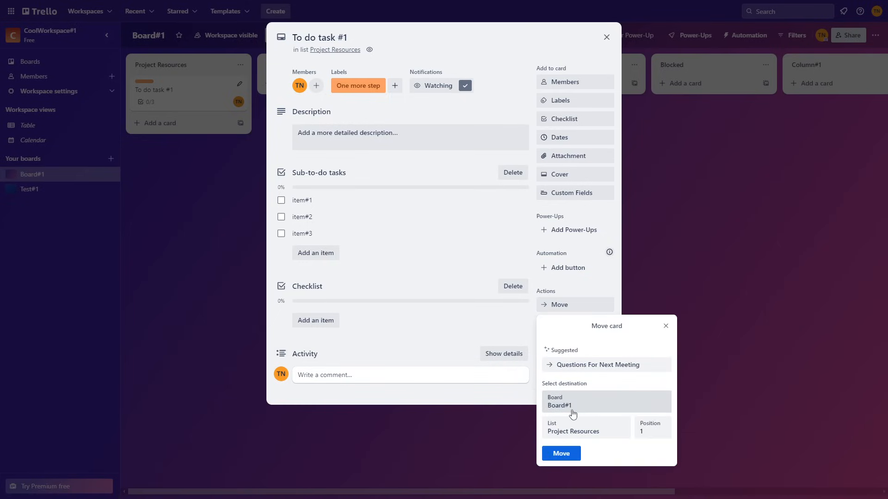
{"action": "left_click", "coordinate": [571, 407]}
{"action": "left_click", "coordinate": [580, 300]}
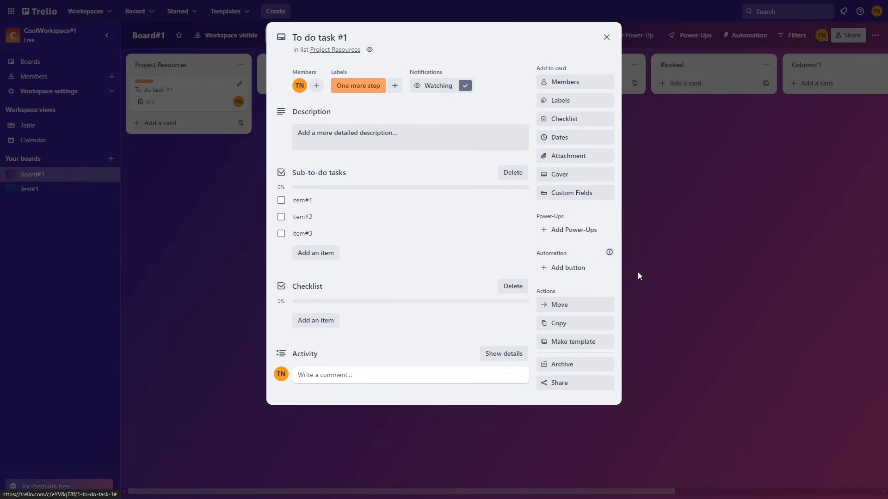
{"action": "left_click", "coordinate": [662, 209]}
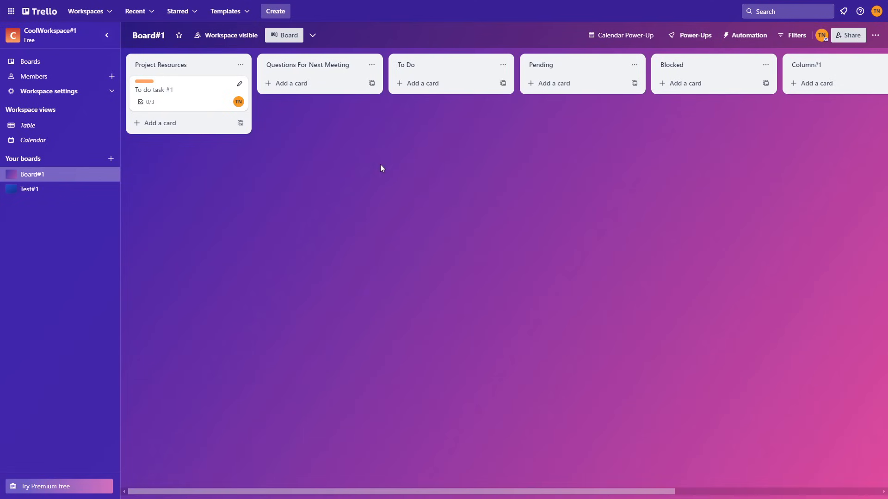
- Archive the To do task #1 card from the Project Resources list
{"action": "right_click", "coordinate": [185, 97]}
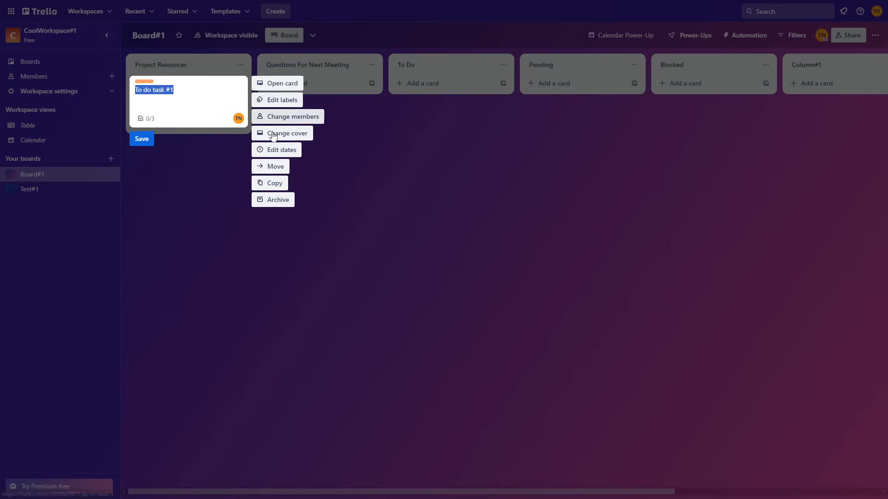
{"action": "left_click", "coordinate": [384, 224]}
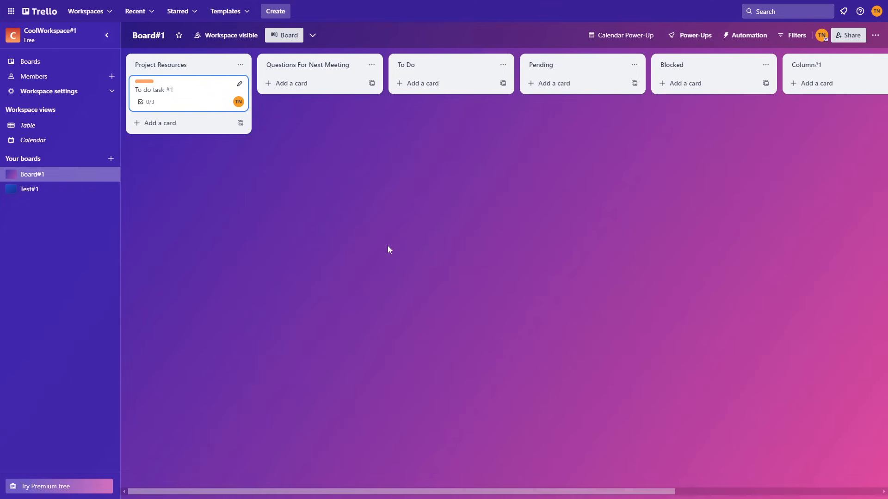
{"action": "right_click", "coordinate": [191, 92]}
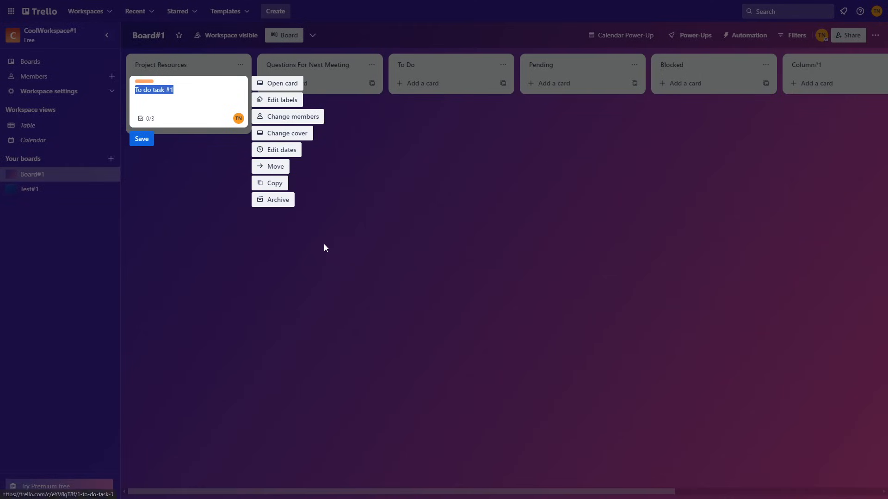
{"action": "left_click", "coordinate": [277, 199]}
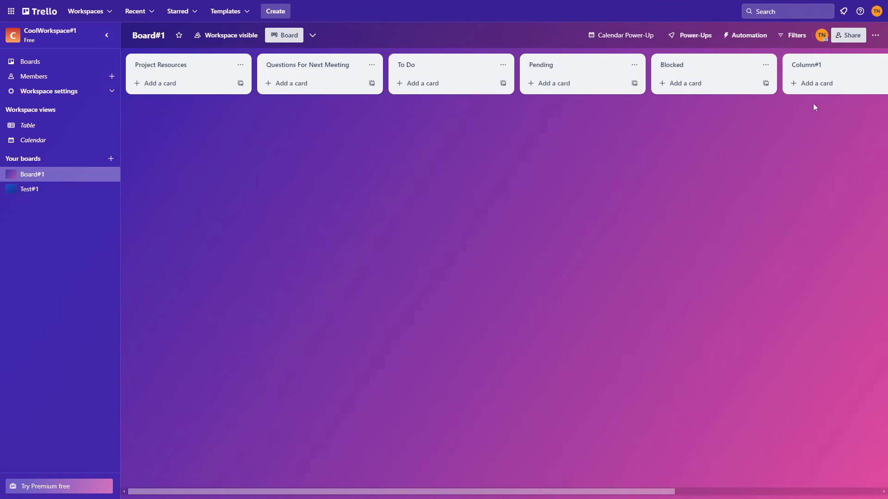
- Create a share link for Board#1, check the roles available for invited people, and close the sharing dialog
{"action": "left_click", "coordinate": [849, 35]}
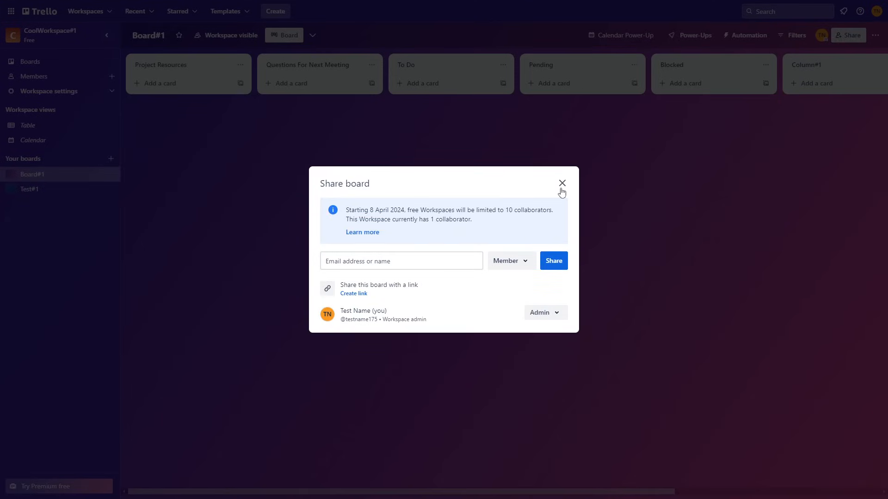
{"action": "left_click", "coordinate": [350, 294]}
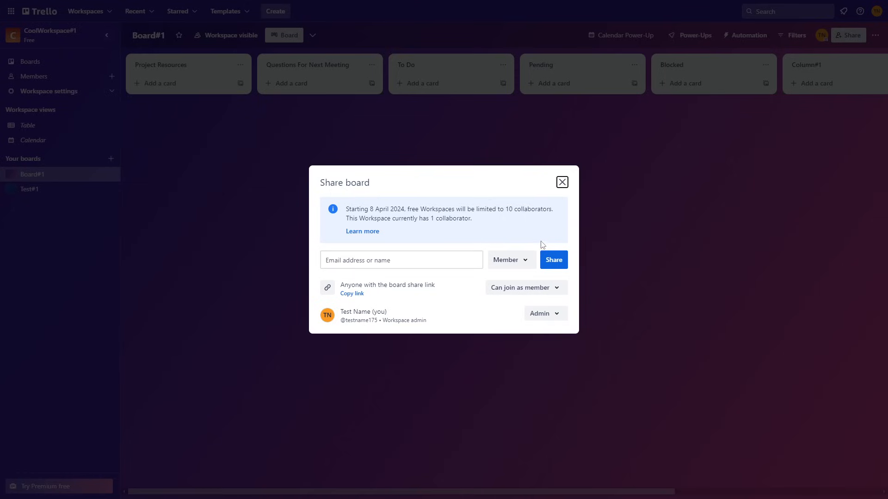
{"action": "left_click", "coordinate": [513, 262]}
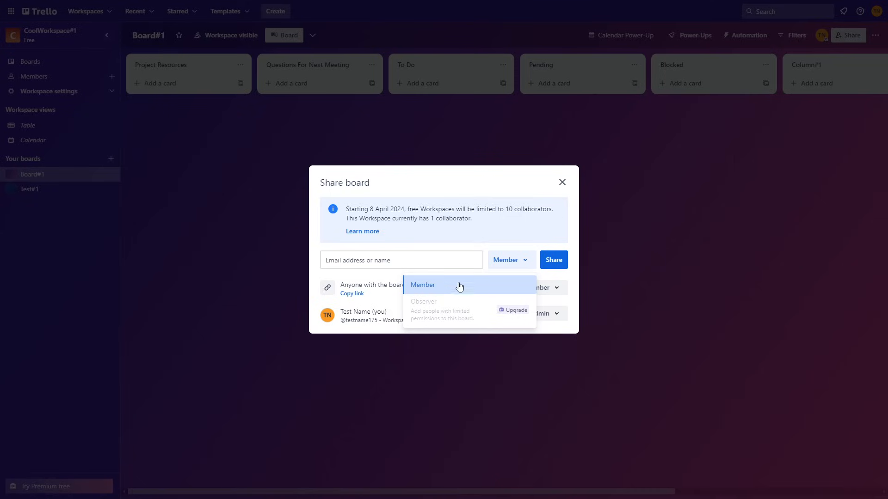
{"action": "left_click", "coordinate": [562, 182]}
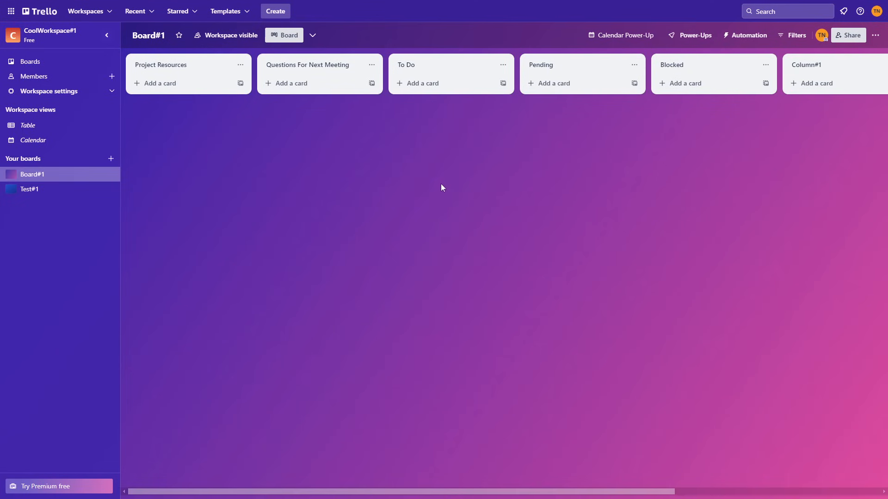
- Go to the CoolWorkspace#1 settings and view the form for inviting workspace members
{"action": "left_click", "coordinate": [52, 90]}
{"action": "left_click", "coordinate": [141, 113]}
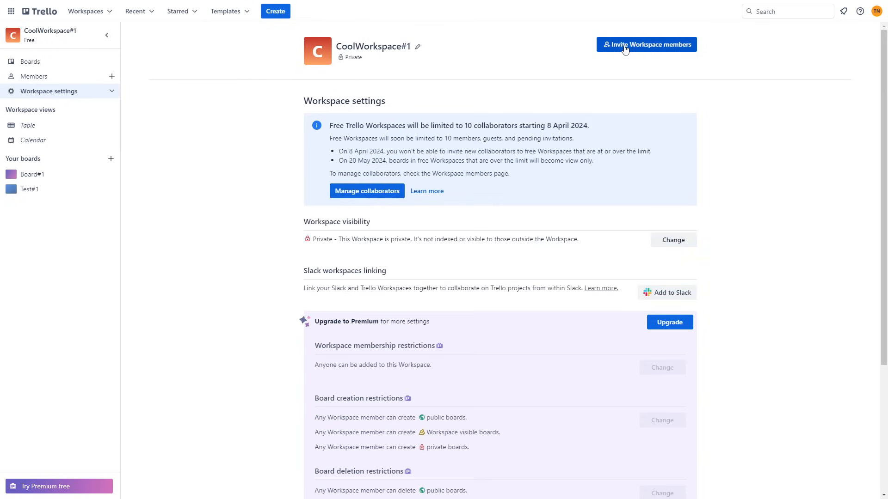
{"action": "left_click", "coordinate": [650, 45]}
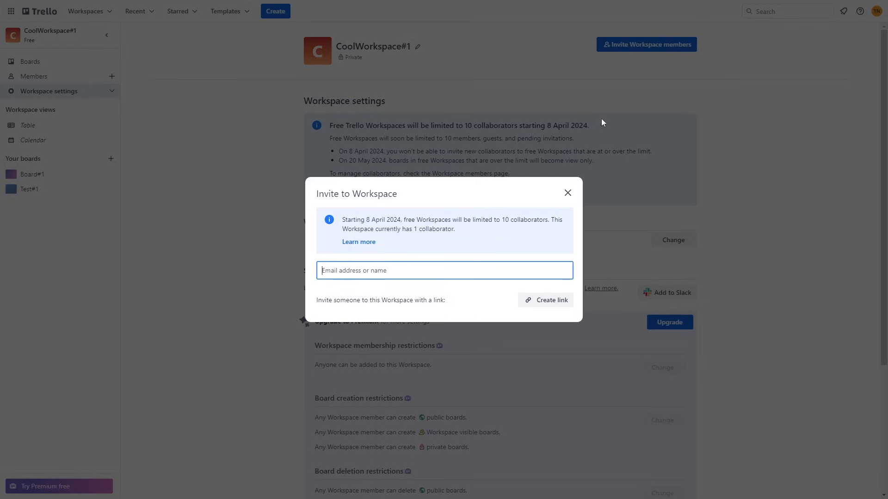
{"action": "left_click", "coordinate": [568, 193]}
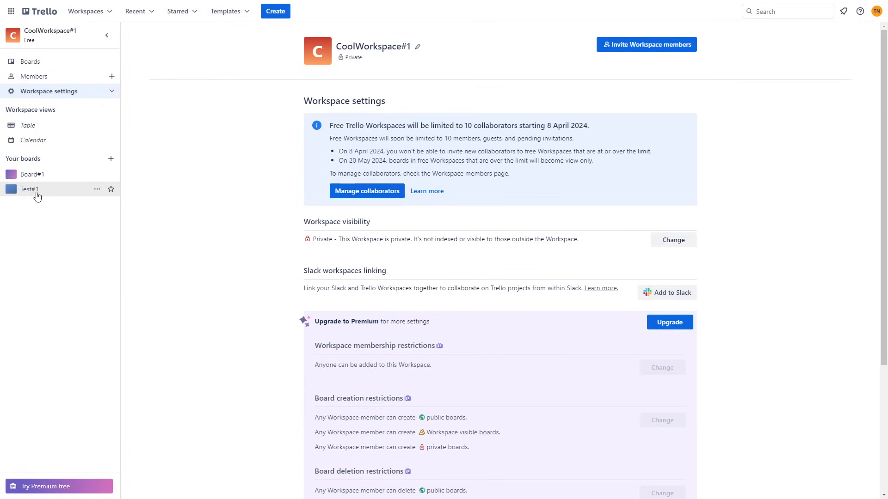
- Return to Board#1 and review its sharing options
{"action": "left_click", "coordinate": [32, 175]}
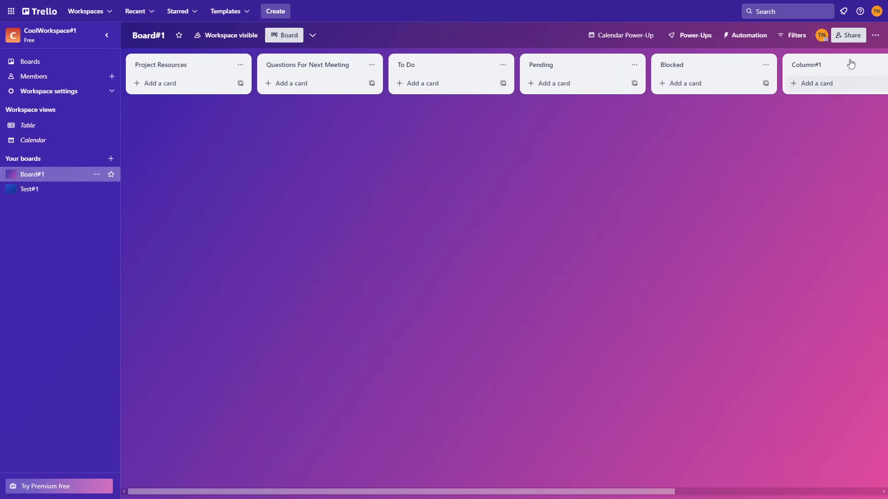
{"action": "left_click", "coordinate": [850, 35]}
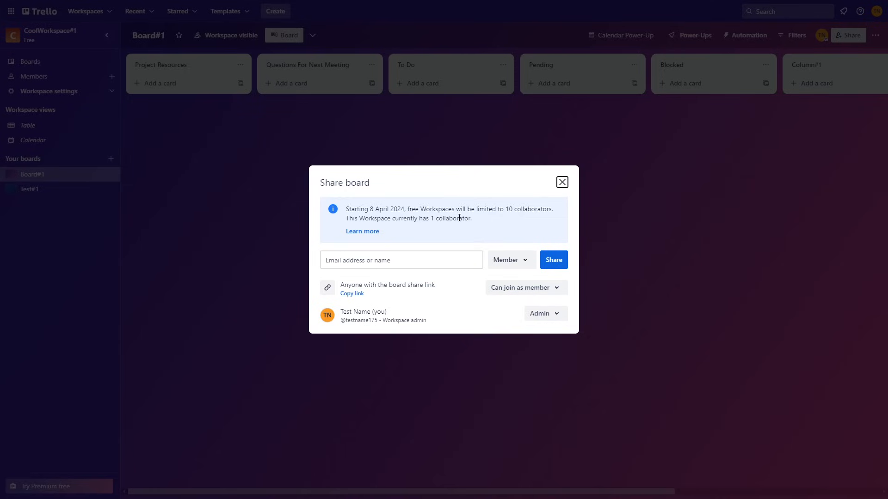
{"action": "left_click", "coordinate": [563, 183]}
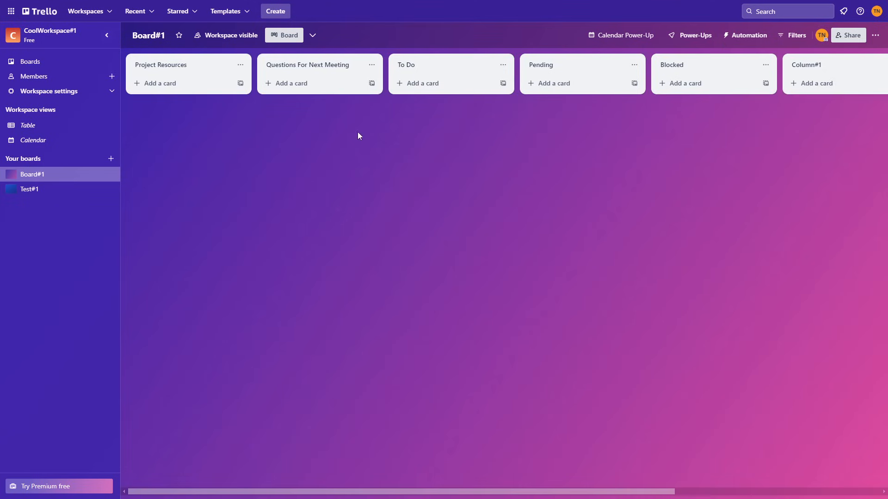
- Archive the Questions For Next Meeting list on Board#1
{"action": "left_click", "coordinate": [372, 64]}
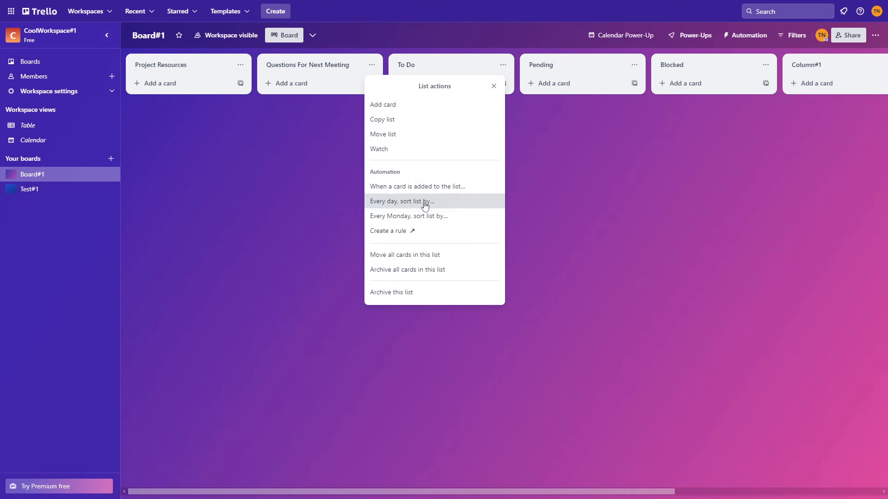
{"action": "left_click", "coordinate": [394, 296]}
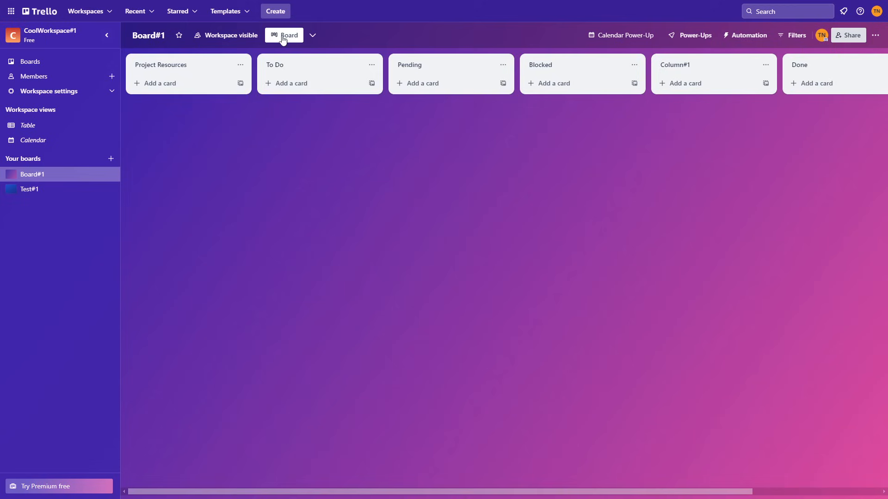
- Examine which views are offered for Board#1, such as Table, Calendar, Timeline, Dashboard and Map
{"action": "left_click", "coordinate": [313, 36]}
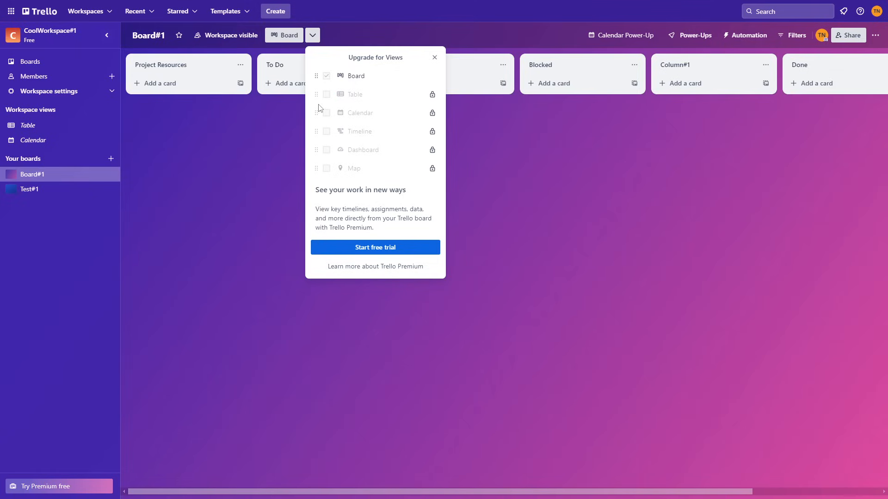
{"action": "left_click", "coordinate": [433, 58]}
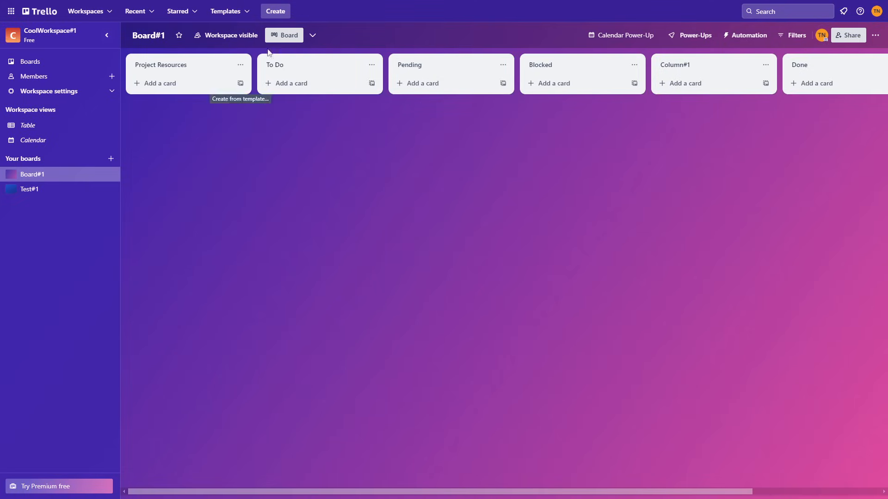
{"action": "left_click", "coordinate": [313, 36]}
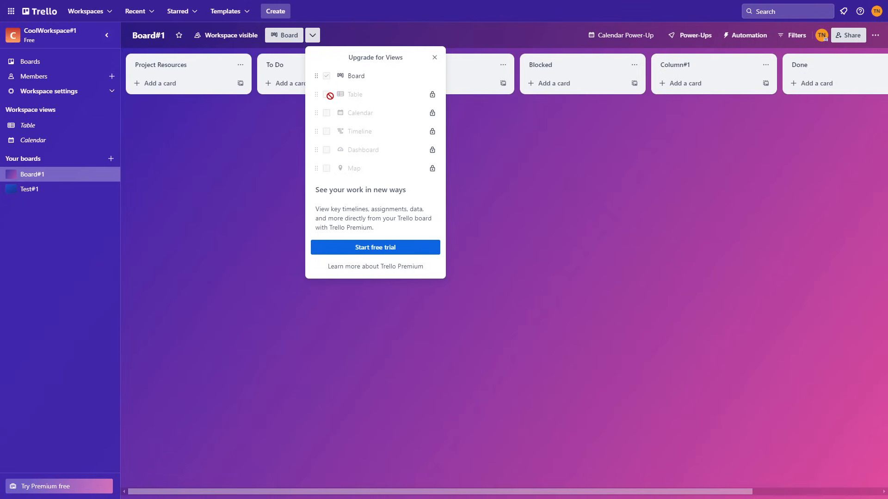
{"action": "left_click", "coordinate": [258, 158]}
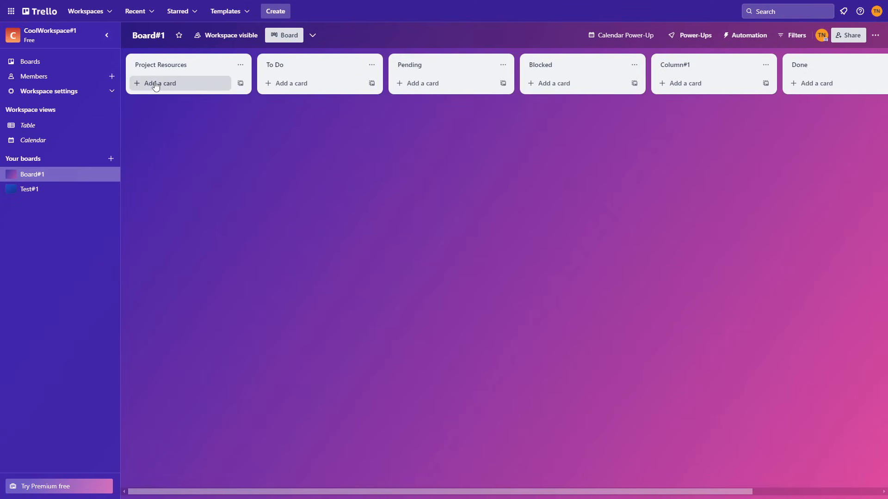
- Add a card named Task#1 to the Project Resources list
{"action": "left_click", "coordinate": [155, 83]}
{"action": "type", "text": "Task#1"}
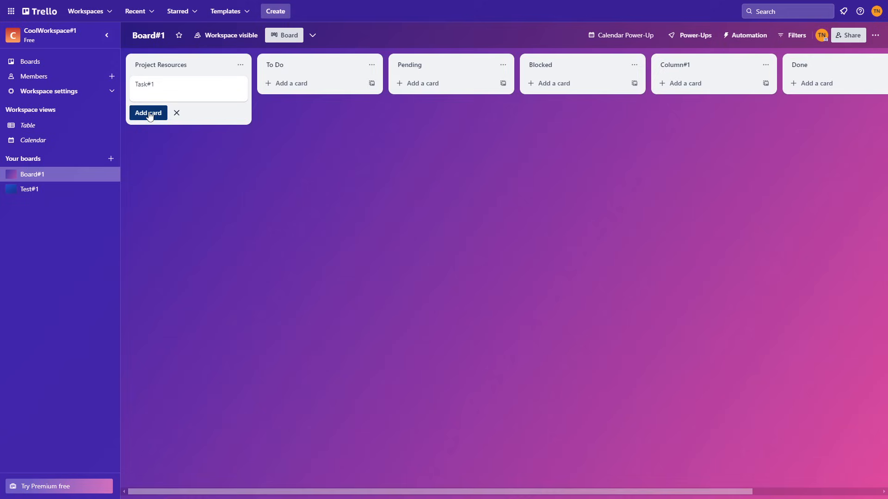
{"action": "left_click", "coordinate": [148, 113]}
{"action": "left_click", "coordinate": [279, 125]}
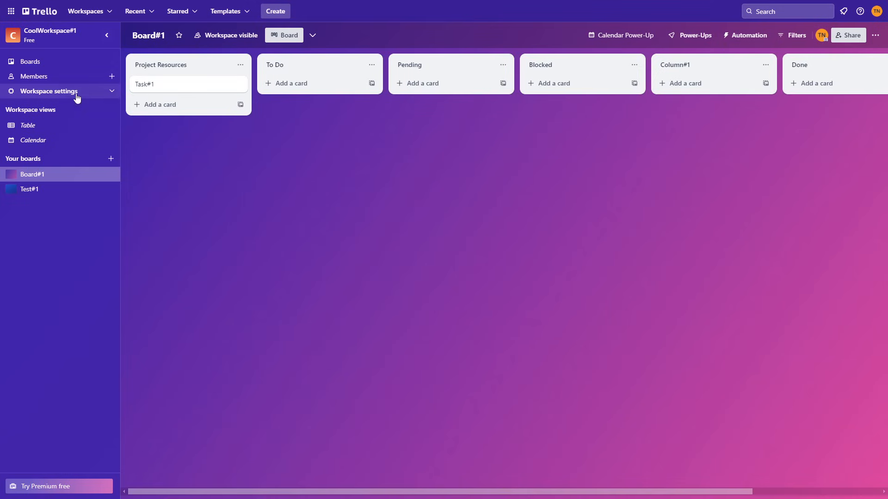
- Look through the board's view choices once more and close the list
{"action": "left_click", "coordinate": [313, 36]}
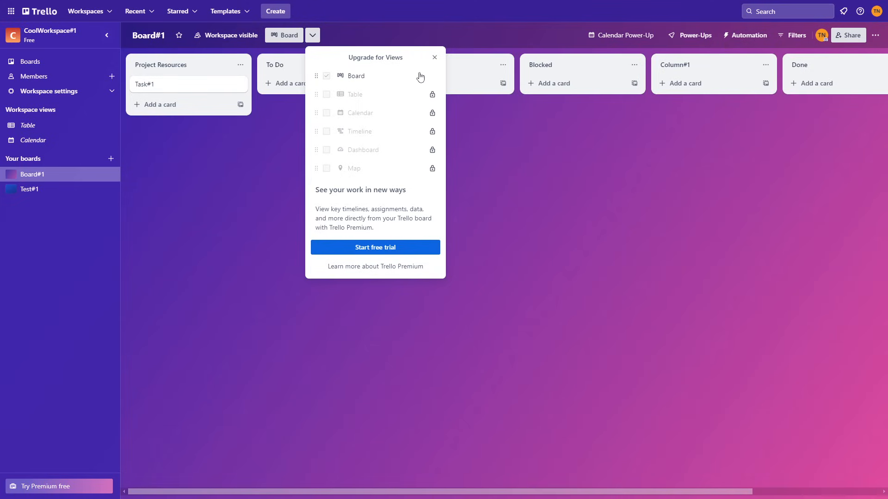
{"action": "left_click", "coordinate": [431, 62]}
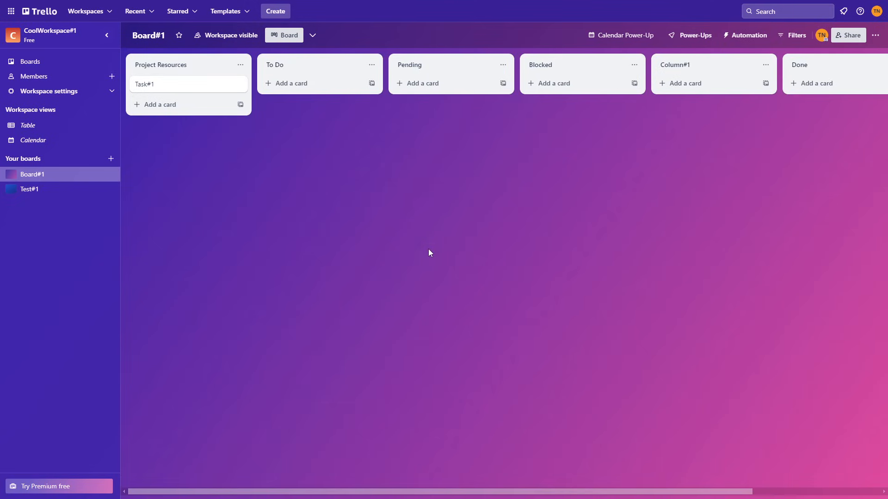
- Start a new automation rule for Board#1 and bring up its trigger choices
{"action": "left_click", "coordinate": [745, 37]}
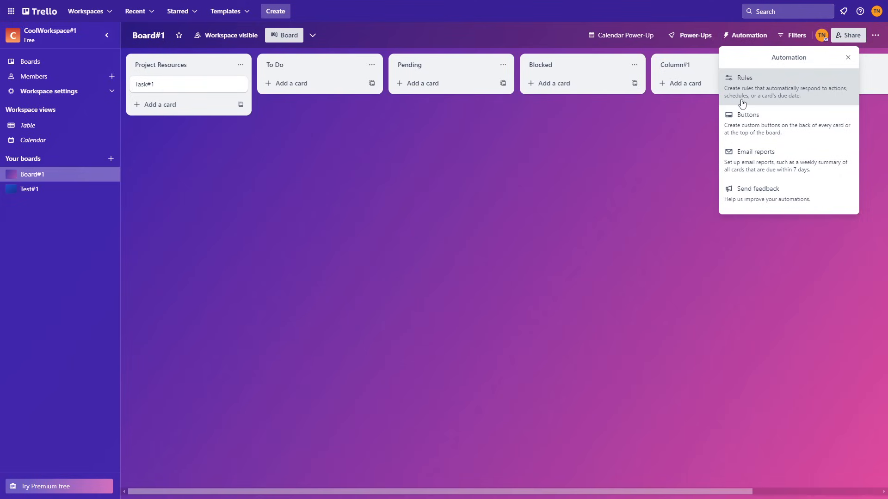
{"action": "left_click", "coordinate": [765, 88]}
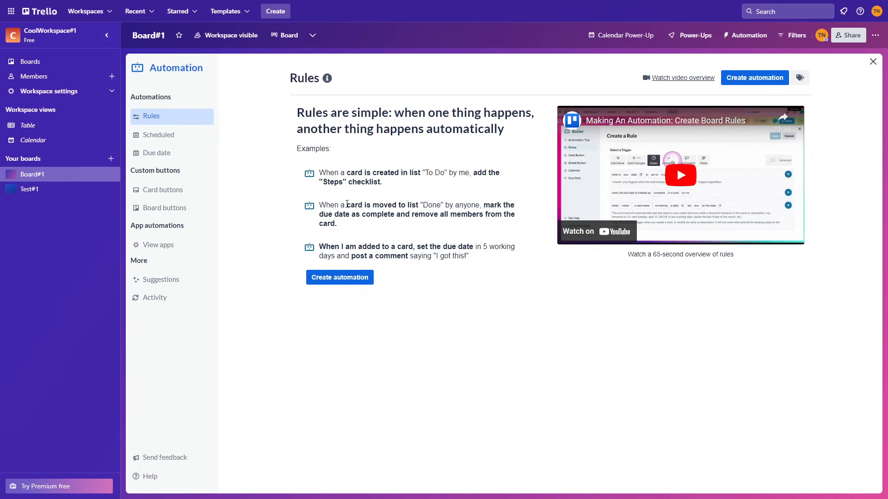
{"action": "left_click", "coordinate": [331, 278]}
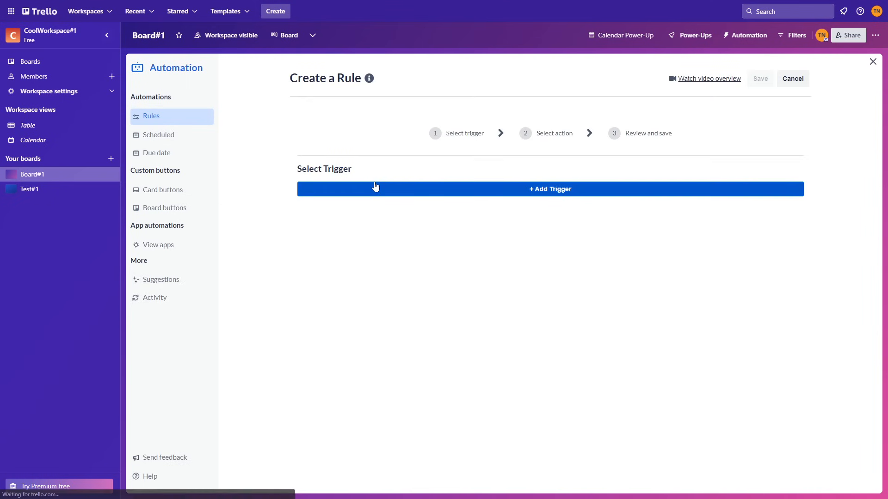
{"action": "left_click", "coordinate": [537, 192]}
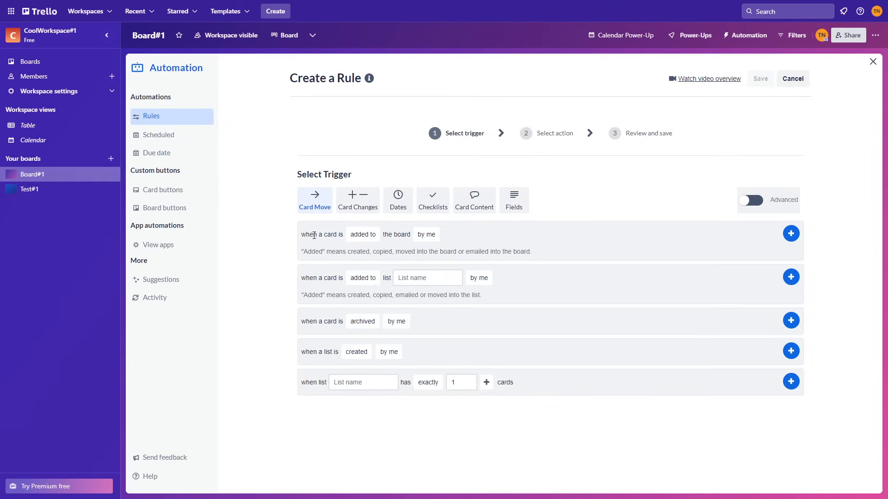
- Examine the trigger categories available for the rule: Card Changes, Dates, Checklists, Card Content, Fields and Card Move
{"action": "left_click", "coordinate": [355, 206]}
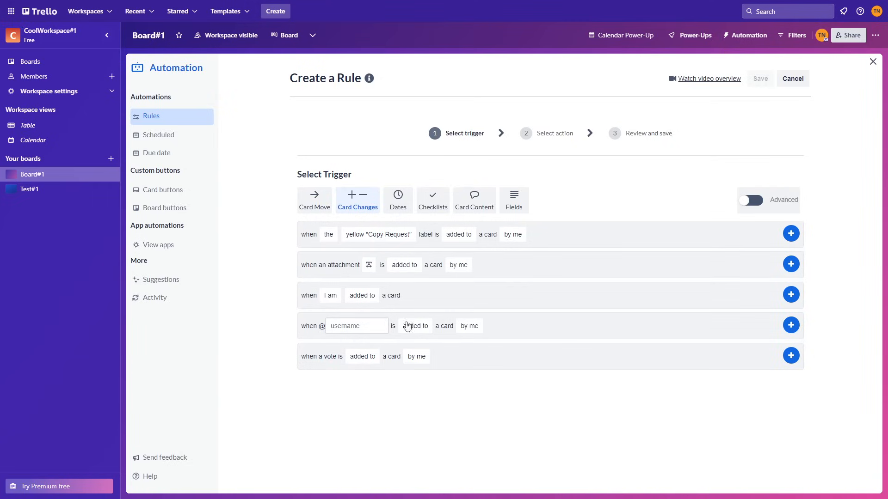
{"action": "left_click", "coordinate": [401, 239]}
{"action": "left_click", "coordinate": [449, 238]}
{"action": "left_click", "coordinate": [342, 292]}
{"action": "left_click", "coordinate": [397, 199]}
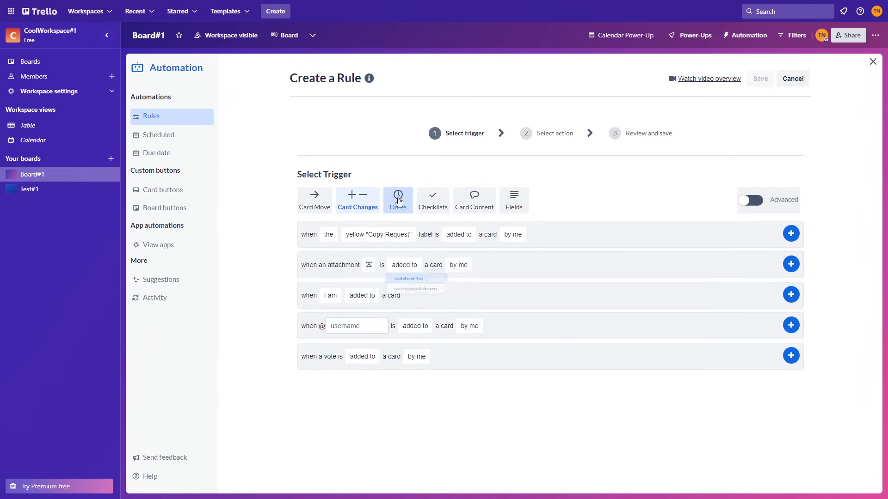
{"action": "left_click", "coordinate": [433, 200]}
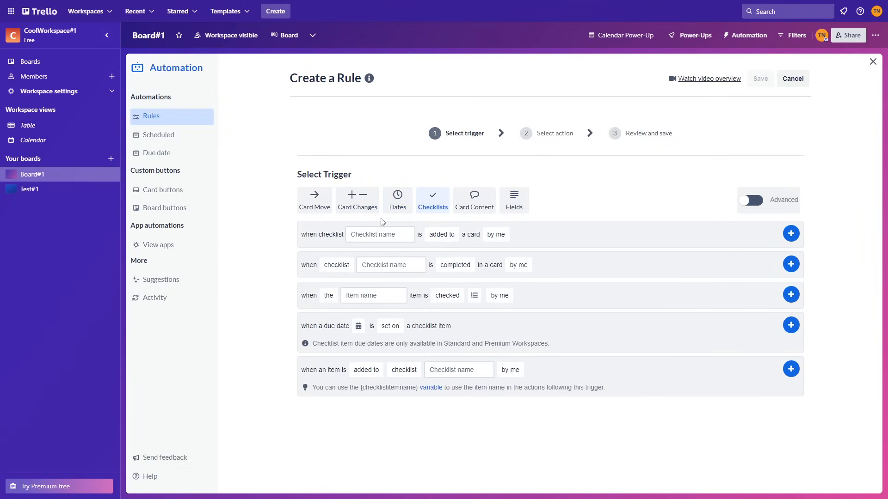
{"action": "left_click", "coordinate": [474, 200]}
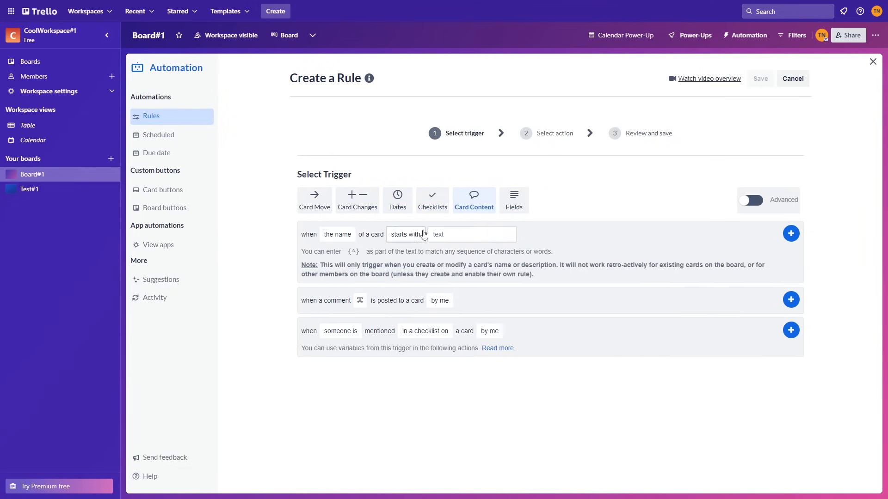
{"action": "left_click", "coordinate": [509, 199]}
{"action": "left_click", "coordinate": [357, 203]}
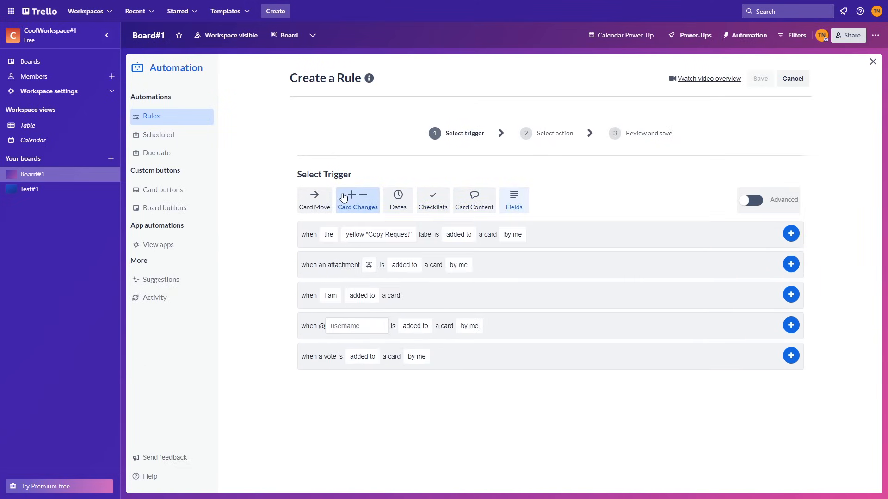
{"action": "left_click", "coordinate": [312, 206]}
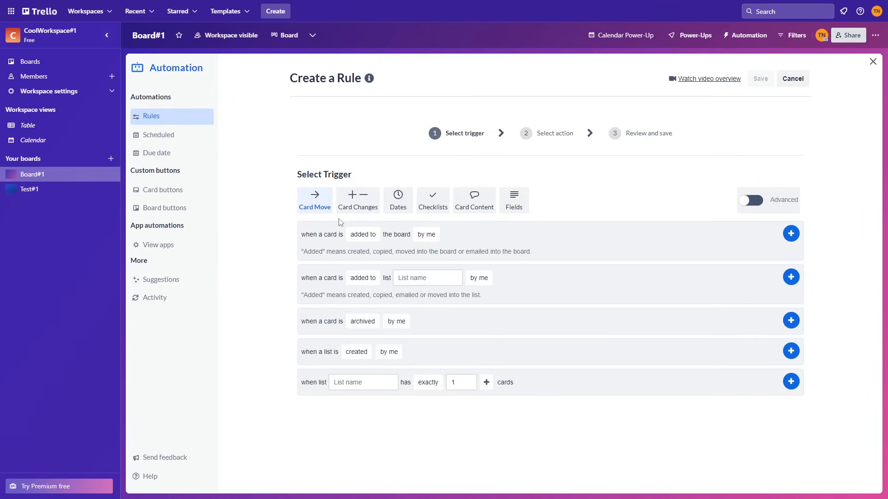
- Configure the board-level card move trigger to fire when a card is moved into the board by anyone
{"action": "left_click", "coordinate": [363, 235]}
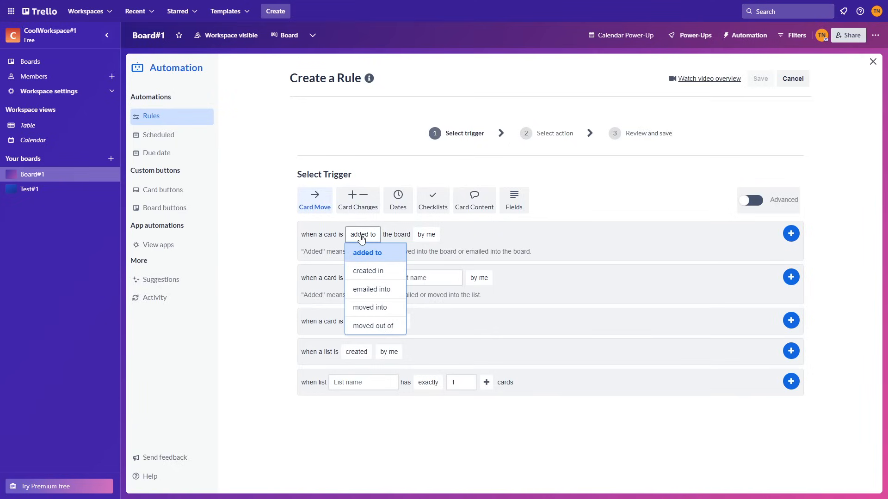
{"action": "left_click", "coordinate": [370, 308]}
{"action": "left_click", "coordinate": [430, 233]}
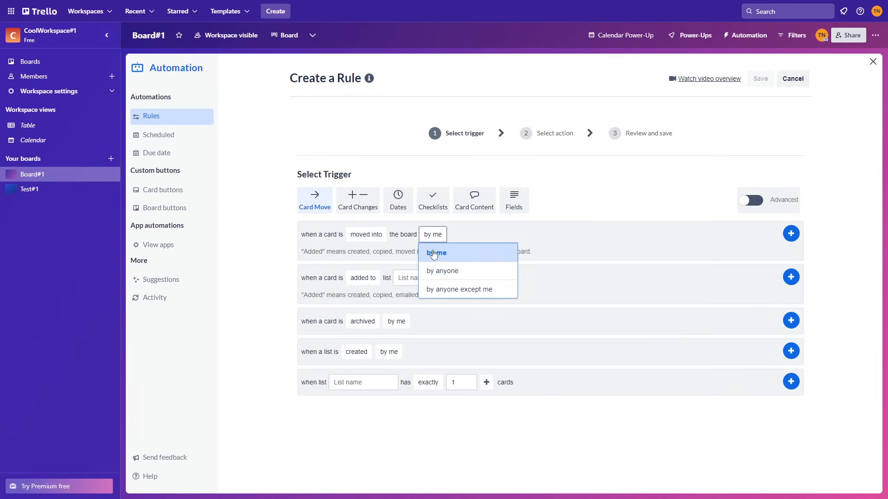
{"action": "left_click", "coordinate": [431, 253]}
{"action": "left_click", "coordinate": [430, 242]}
{"action": "left_click", "coordinate": [445, 273]}
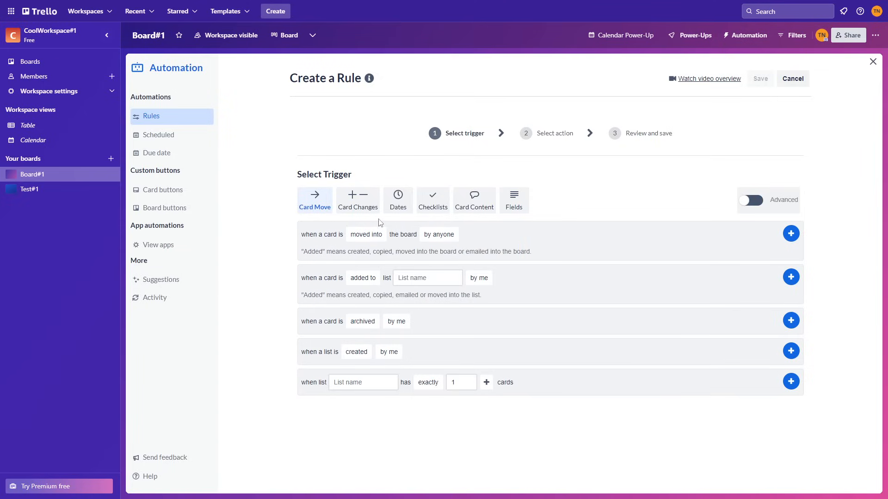
- Look through the options of the card move triggers, including those for lists, archived cards and created lists
{"action": "left_click", "coordinate": [374, 235]}
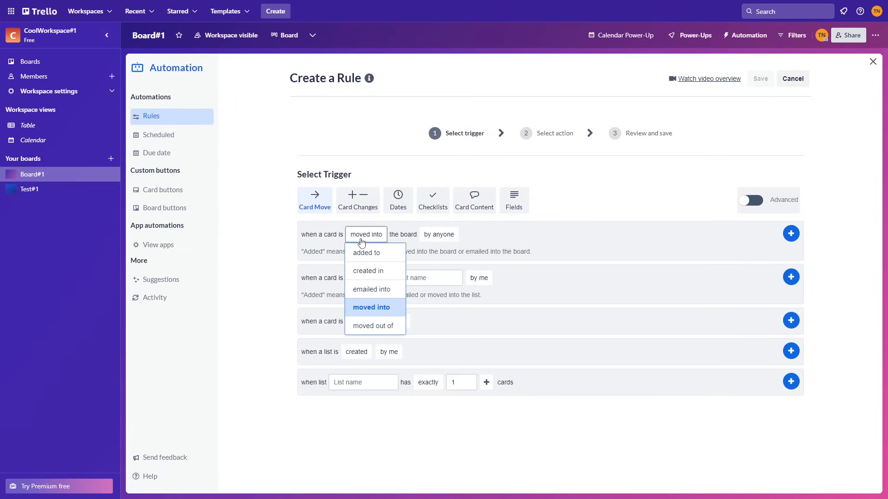
{"action": "left_click", "coordinate": [313, 237]}
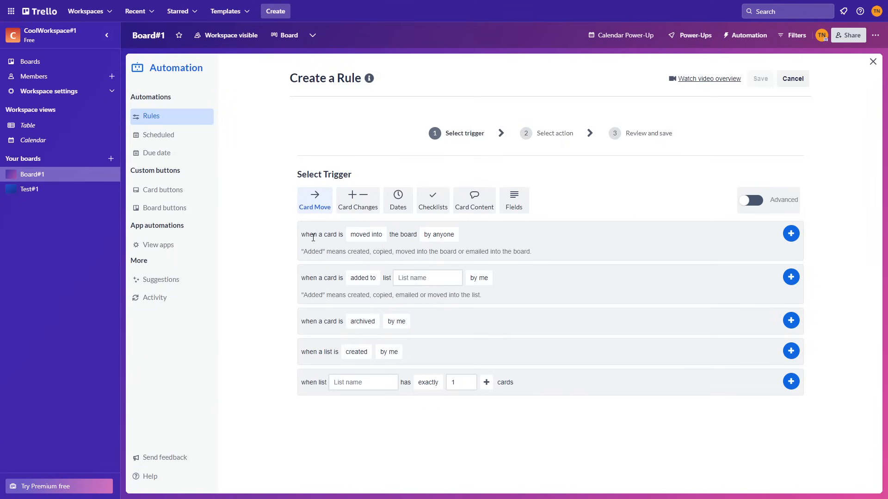
{"action": "left_click", "coordinate": [425, 236]}
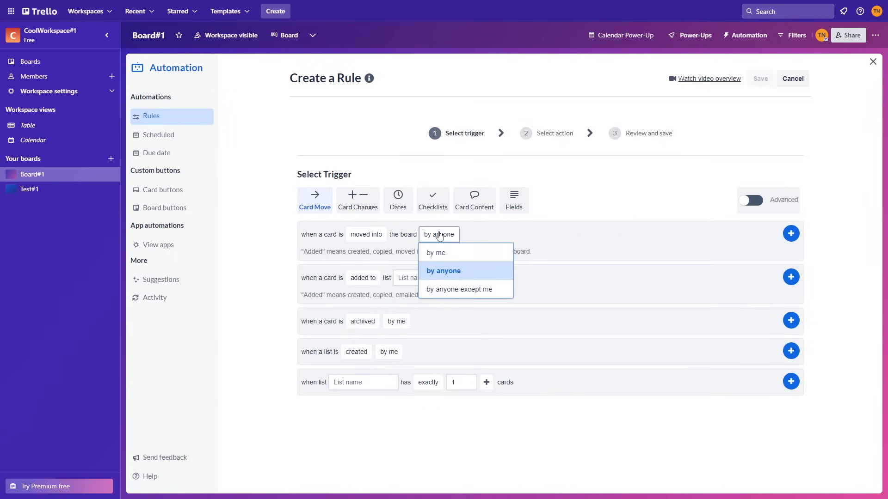
{"action": "left_click", "coordinate": [280, 284]}
{"action": "left_click", "coordinate": [369, 284]}
{"action": "left_click", "coordinate": [428, 282]}
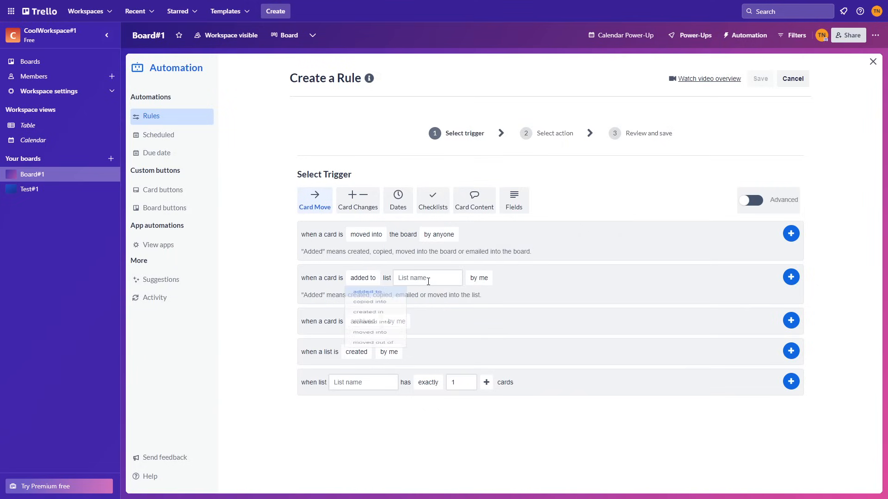
{"action": "left_click", "coordinate": [376, 327]}
{"action": "left_click", "coordinate": [319, 373]}
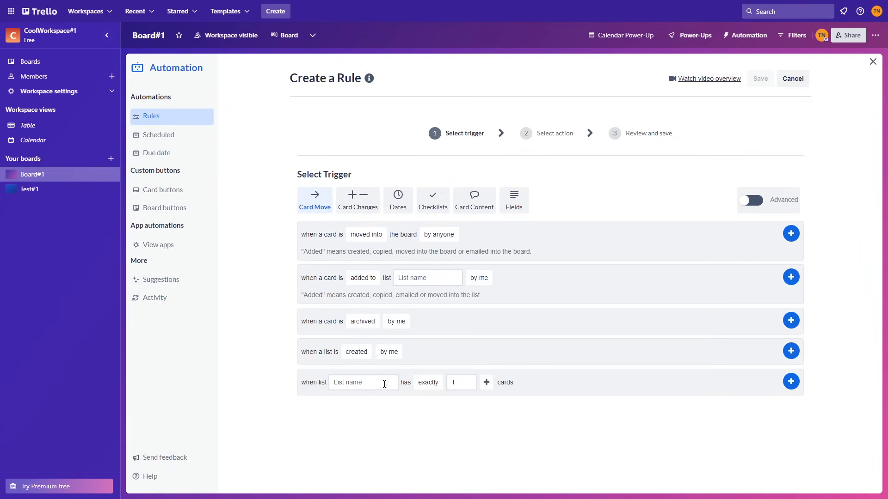
{"action": "left_click", "coordinate": [353, 354]}
{"action": "left_click", "coordinate": [293, 323]}
- Add the trigger for a card moved into the board by anyone to the rule
{"action": "left_click", "coordinate": [791, 234]}
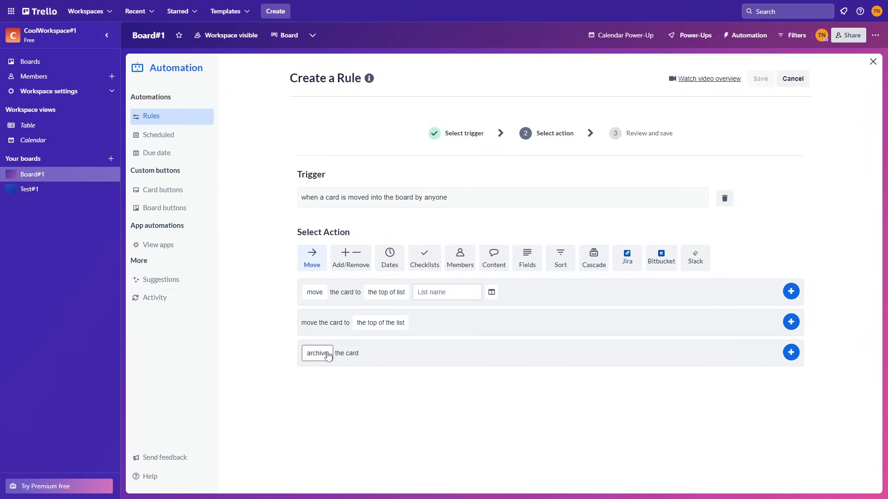
- Try an action that moves the card to the top of the list and remove it again
{"action": "left_click", "coordinate": [321, 292]}
{"action": "left_click", "coordinate": [272, 365]}
{"action": "left_click", "coordinate": [388, 322]}
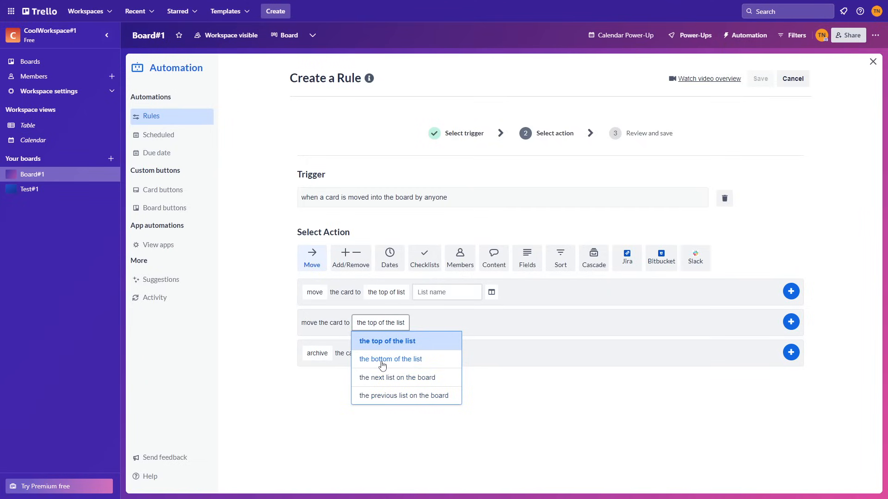
{"action": "left_click", "coordinate": [384, 343]}
{"action": "left_click", "coordinate": [790, 322]}
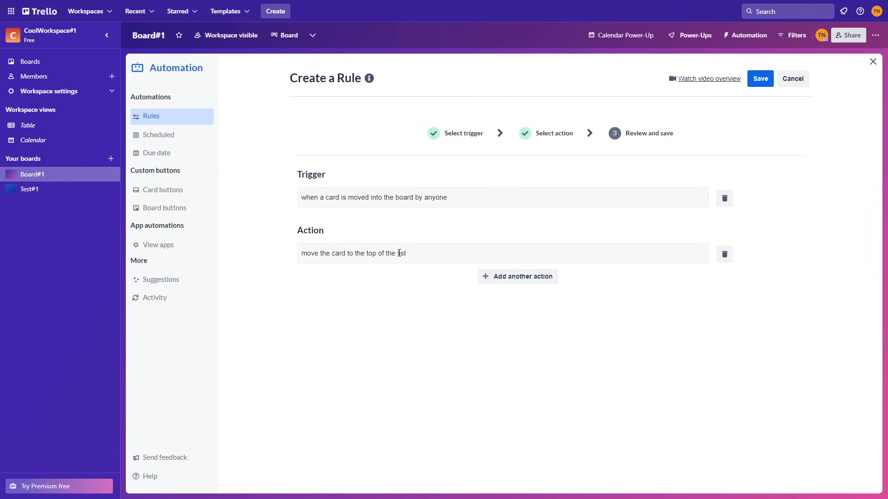
{"action": "left_click", "coordinate": [724, 254]}
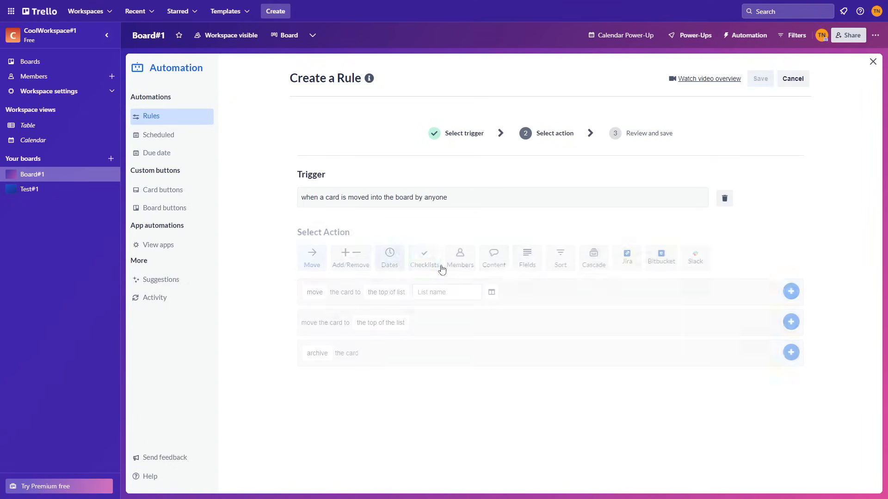
- Add an action that moves the card to the bottom of the list and save the rule
{"action": "left_click", "coordinate": [380, 298]}
{"action": "left_click", "coordinate": [297, 340]}
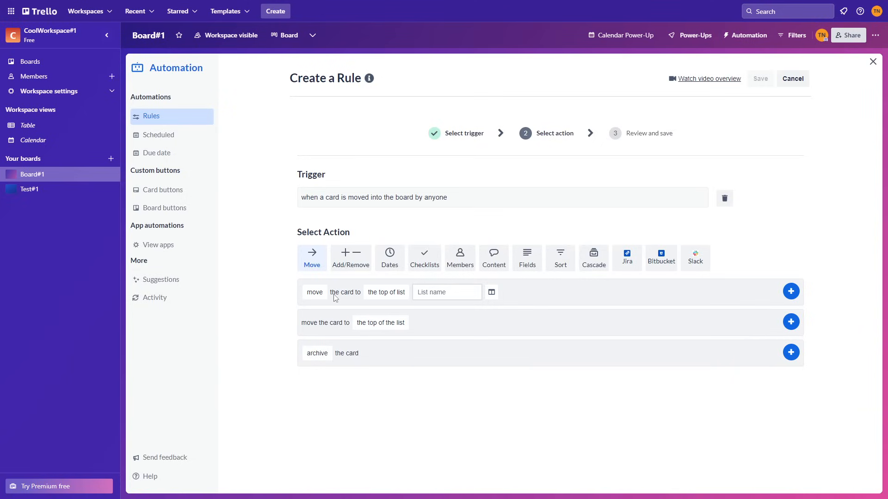
{"action": "left_click", "coordinate": [380, 325]}
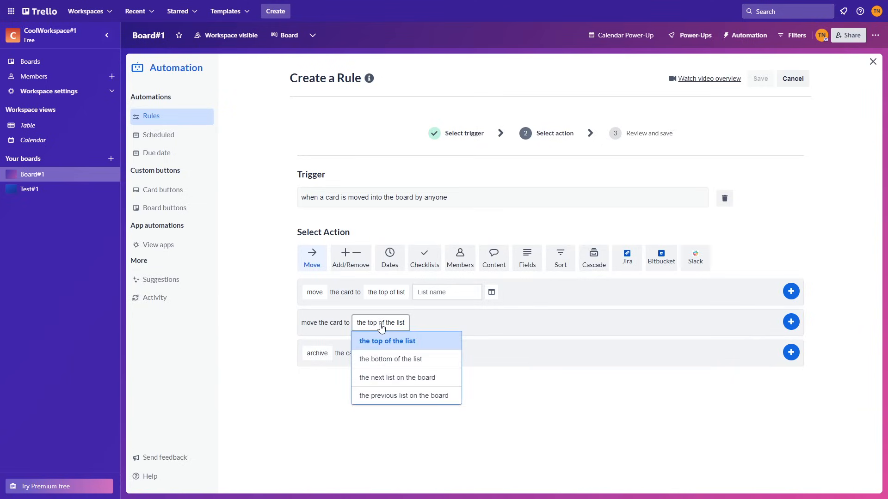
{"action": "left_click", "coordinate": [393, 364]}
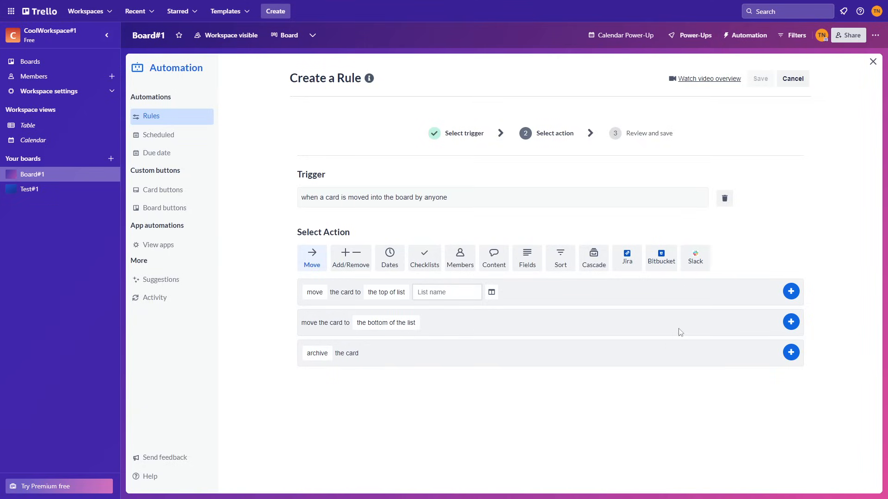
{"action": "left_click", "coordinate": [791, 322]}
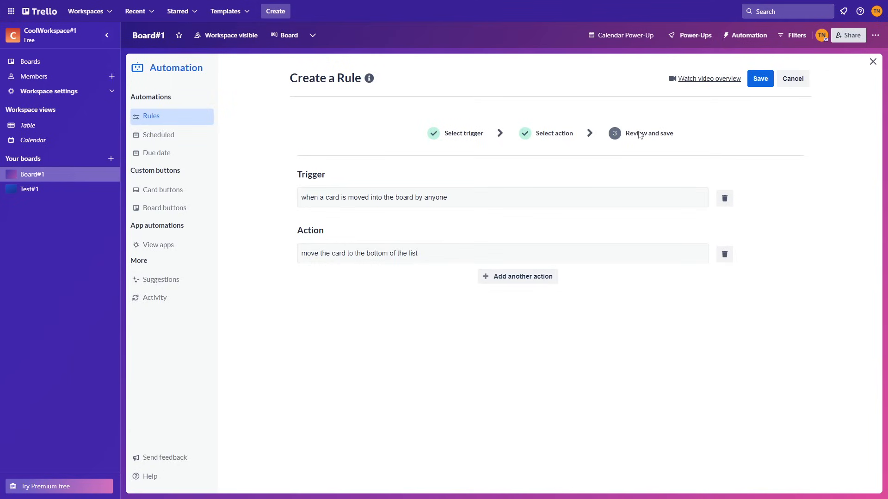
{"action": "left_click", "coordinate": [767, 80]}
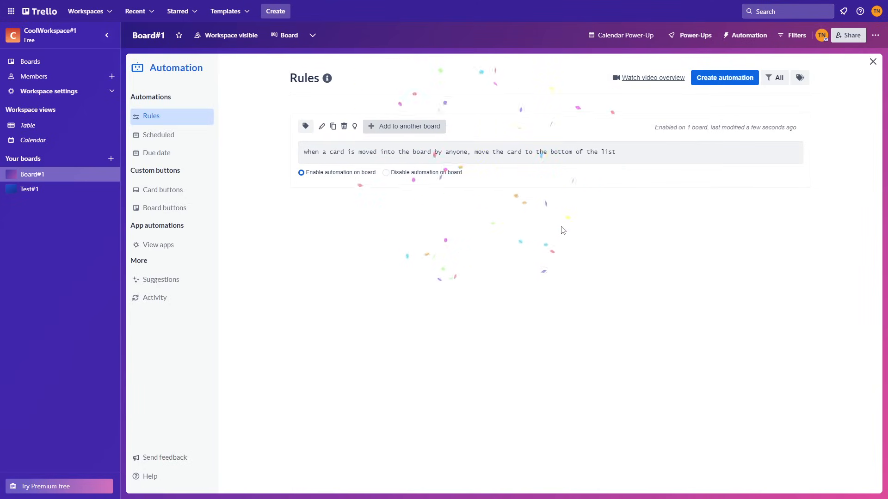
- Review the text of the saved rule and close the automation settings
{"action": "left_click_drag", "start_coordinate": [303, 153], "coordinate": [595, 152]}
{"action": "left_click", "coordinate": [533, 163]}
{"action": "left_click", "coordinate": [872, 62]}
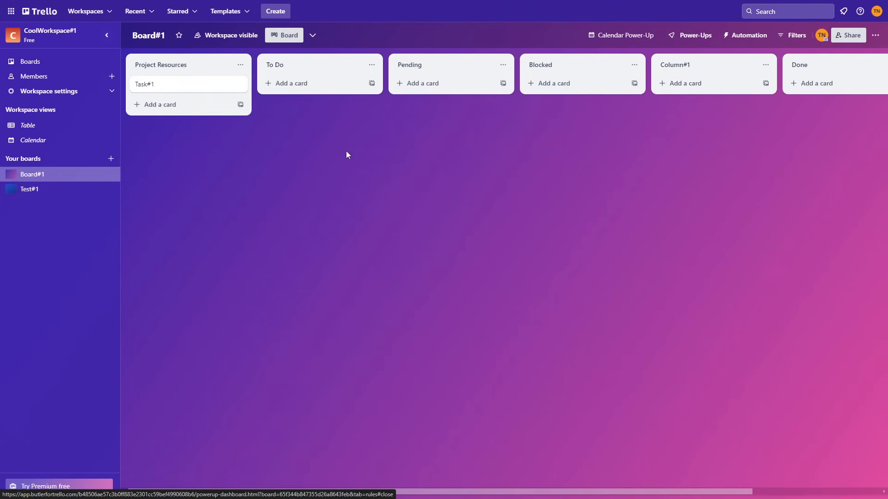
- Move the Kickoff meeting card from the Test#1 board to position 1 of the Project Resources list on Board#1
{"action": "left_click", "coordinate": [43, 189]}
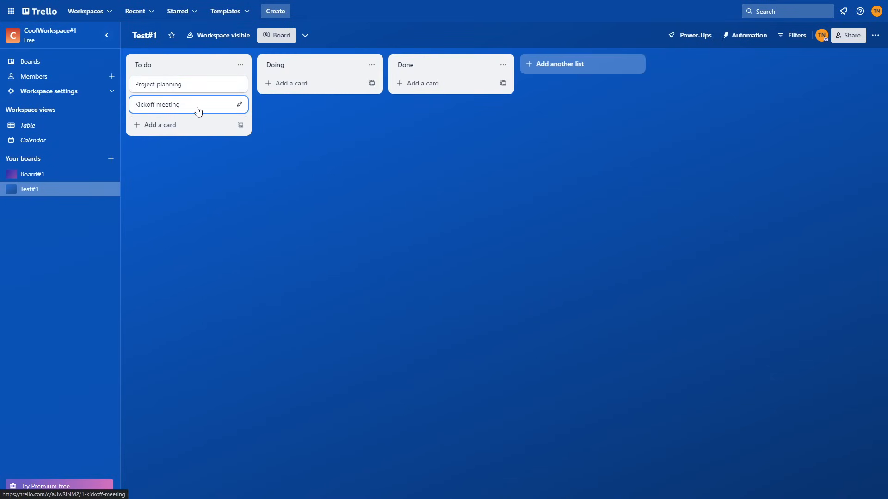
{"action": "right_click", "coordinate": [214, 111]}
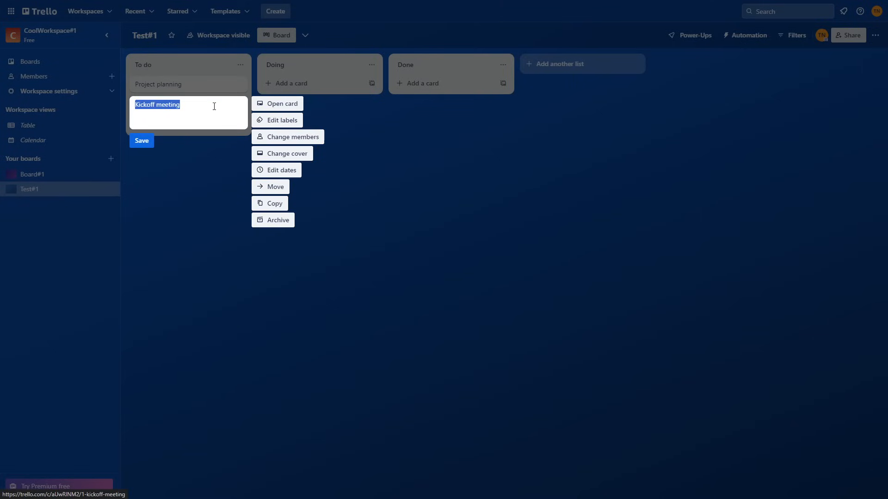
{"action": "left_click", "coordinate": [285, 186]}
{"action": "left_click", "coordinate": [306, 257]}
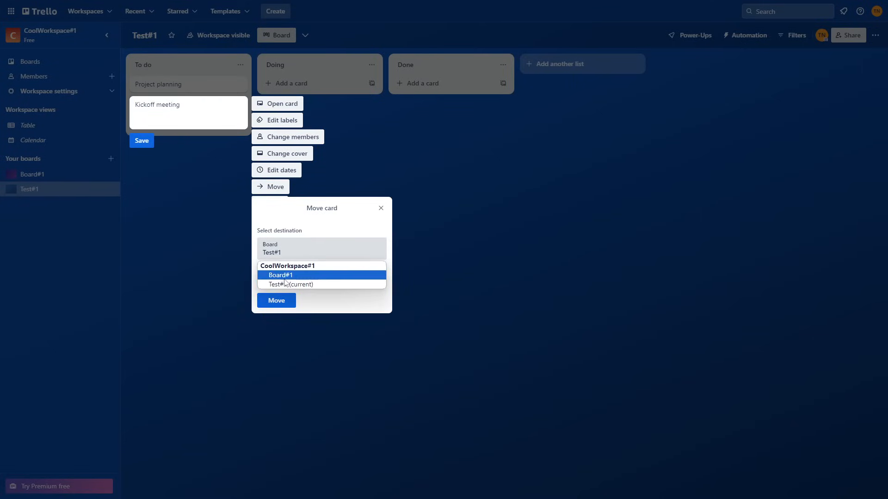
{"action": "left_click", "coordinate": [283, 277]}
{"action": "left_click", "coordinate": [296, 278]}
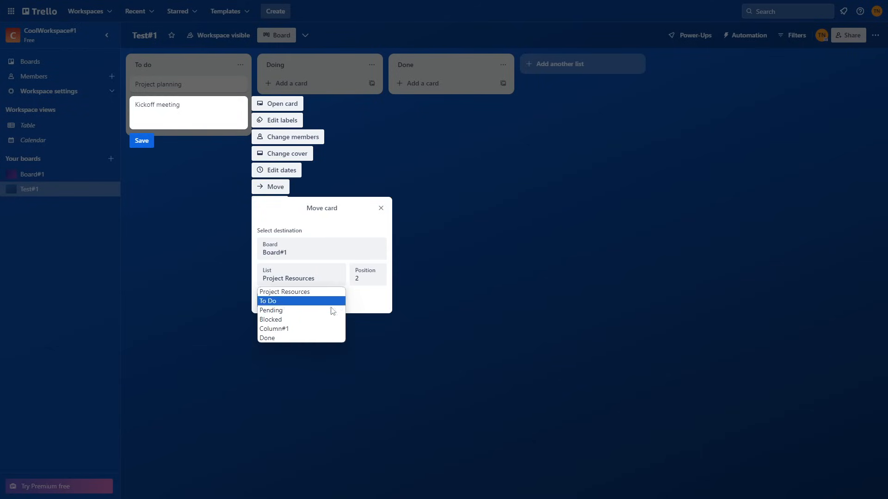
{"action": "left_click", "coordinate": [284, 292]}
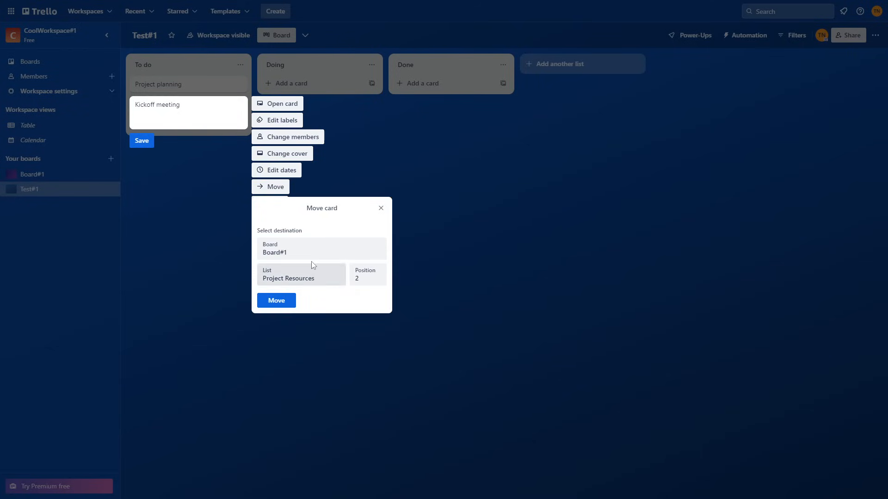
{"action": "left_click", "coordinate": [366, 279]}
{"action": "left_click", "coordinate": [367, 295]}
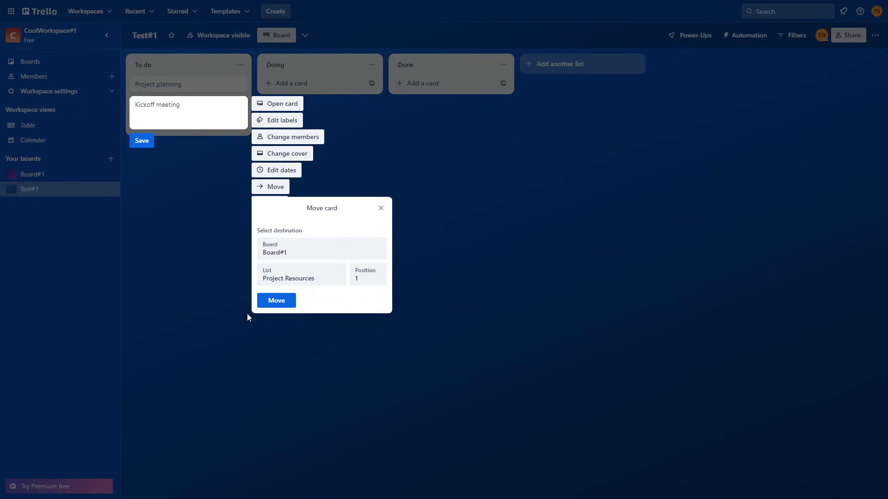
{"action": "left_click", "coordinate": [276, 301]}
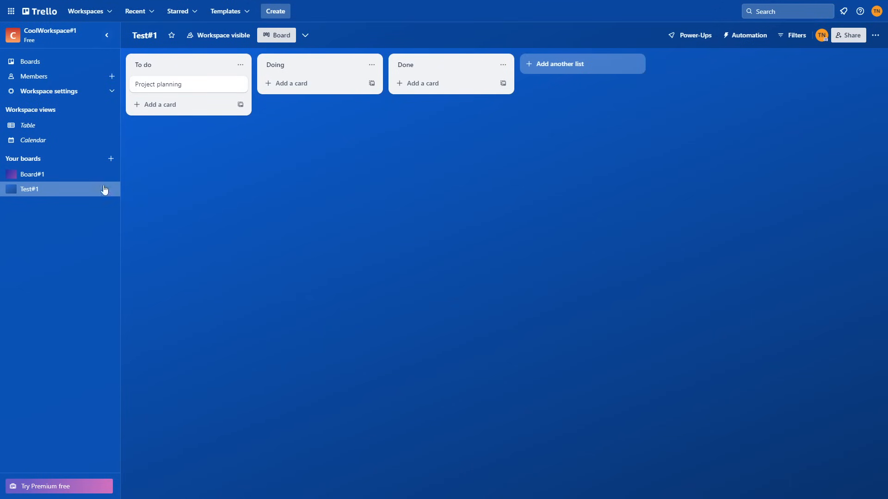
- Open Board#1 and add a card titled TEST at the end of the Project Resources list
{"action": "left_click", "coordinate": [20, 176]}
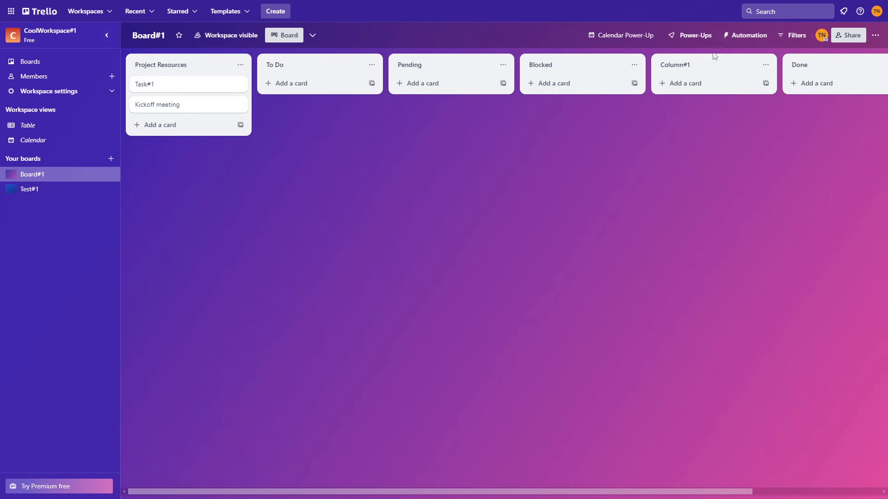
{"action": "left_click_drag", "start_coordinate": [179, 105], "coordinate": [154, 115]}
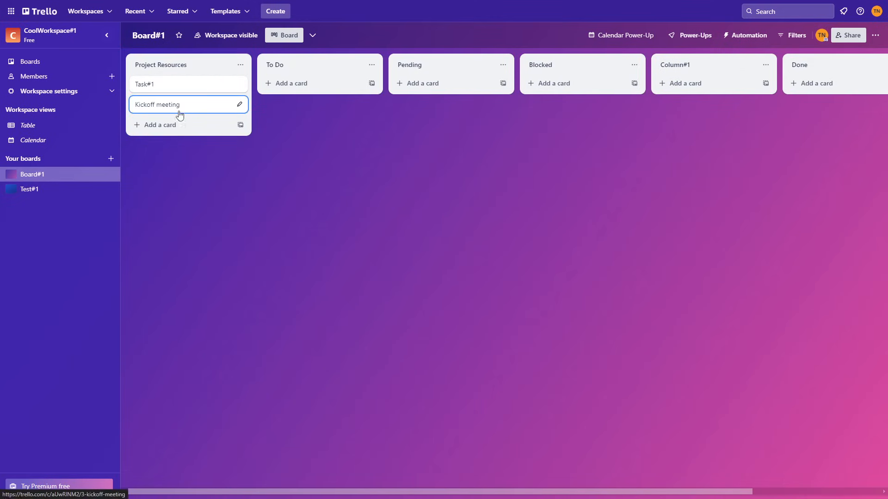
{"action": "left_click", "coordinate": [151, 126]}
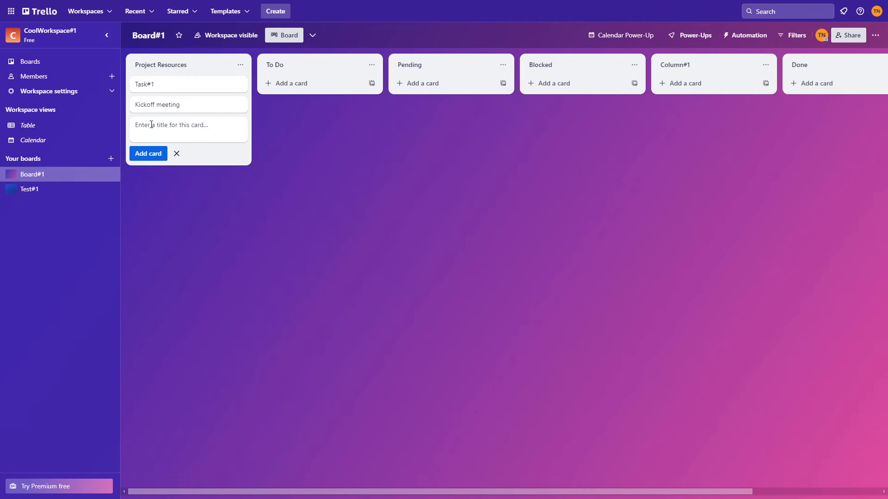
{"action": "type", "text": "TEST"}
{"action": "left_click", "coordinate": [154, 156]}
{"action": "key", "text": "Escape"}
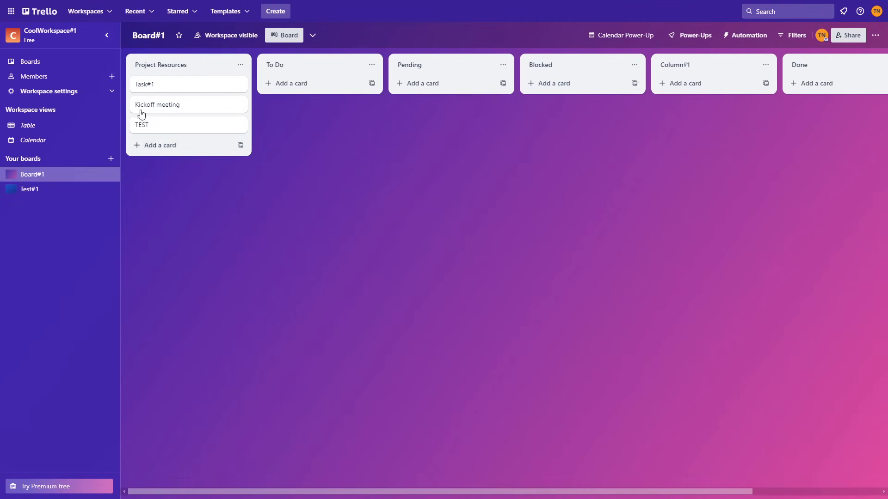
- Move the Project planning card from Test#1 to position 1 of Project Resources on Board#1, and check that list
{"action": "left_click", "coordinate": [30, 194]}
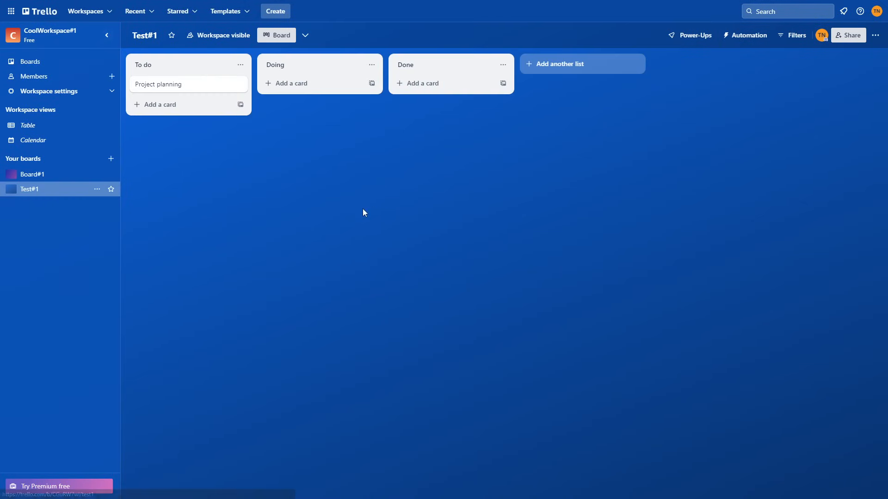
{"action": "right_click", "coordinate": [182, 88]}
{"action": "left_click", "coordinate": [268, 167]}
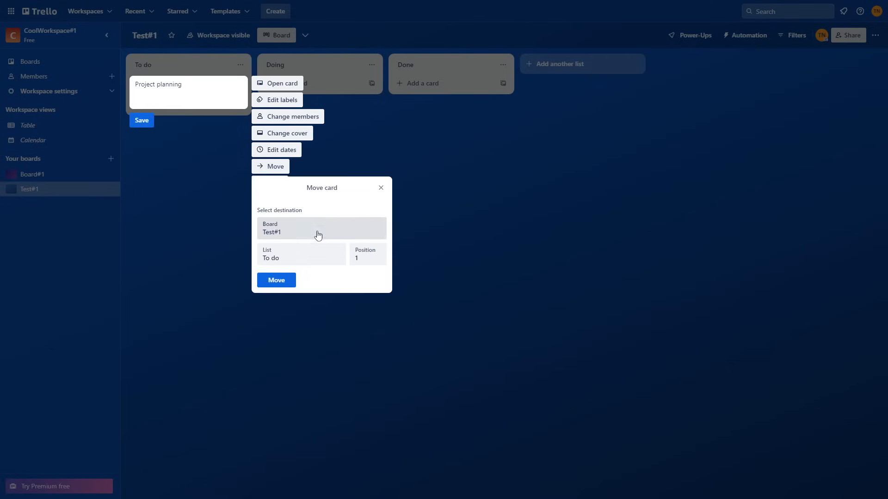
{"action": "left_click", "coordinate": [317, 231]}
{"action": "left_click", "coordinate": [296, 262]}
{"action": "left_click", "coordinate": [273, 259]}
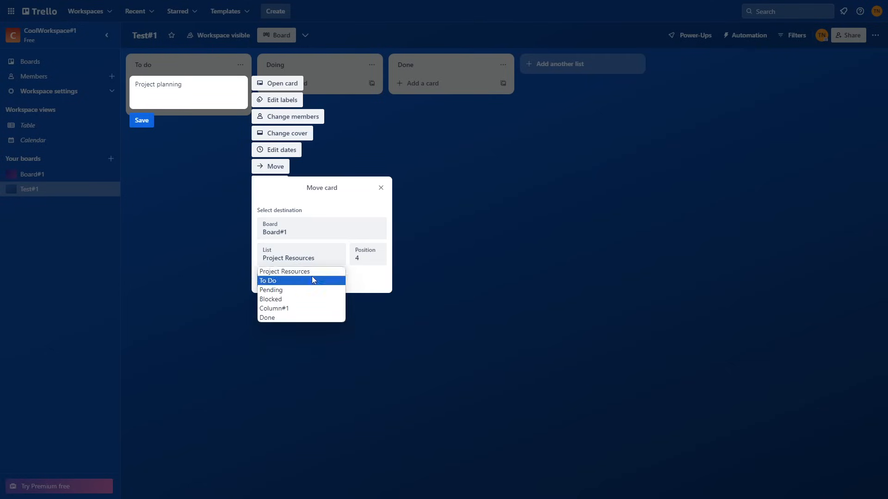
{"action": "left_click", "coordinate": [367, 257]}
{"action": "left_click", "coordinate": [361, 275]}
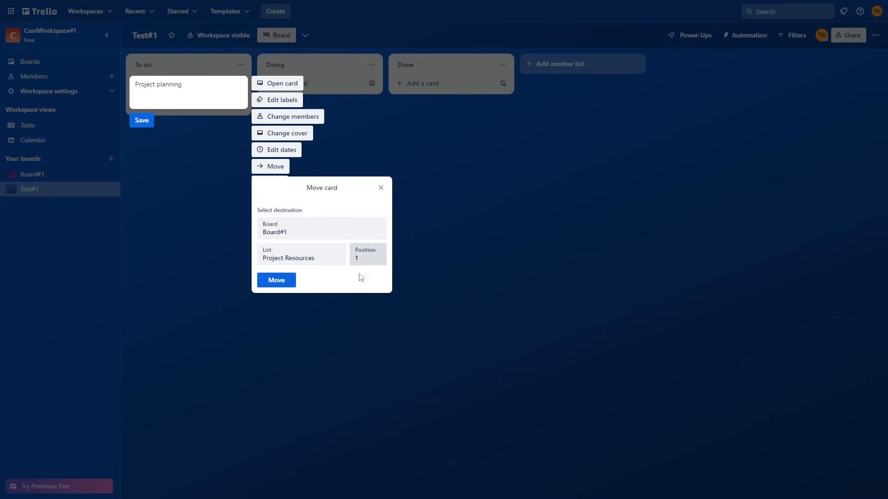
{"action": "left_click", "coordinate": [273, 282]}
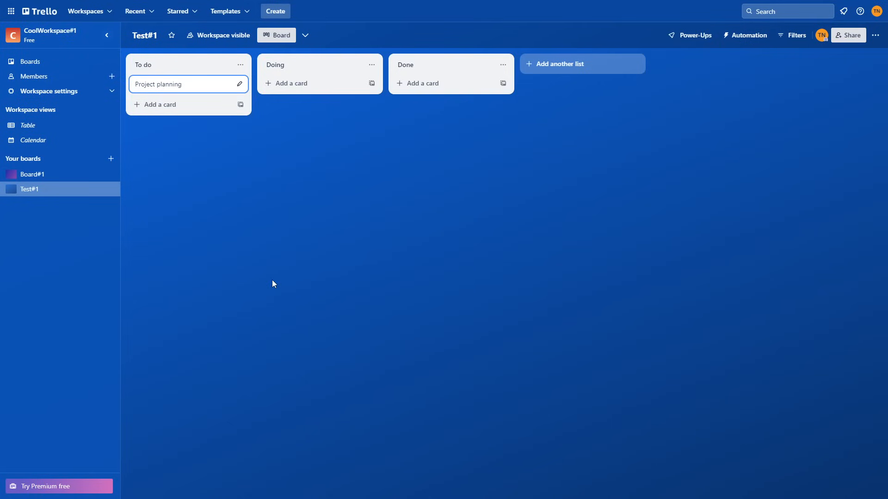
{"action": "left_click", "coordinate": [34, 178]}
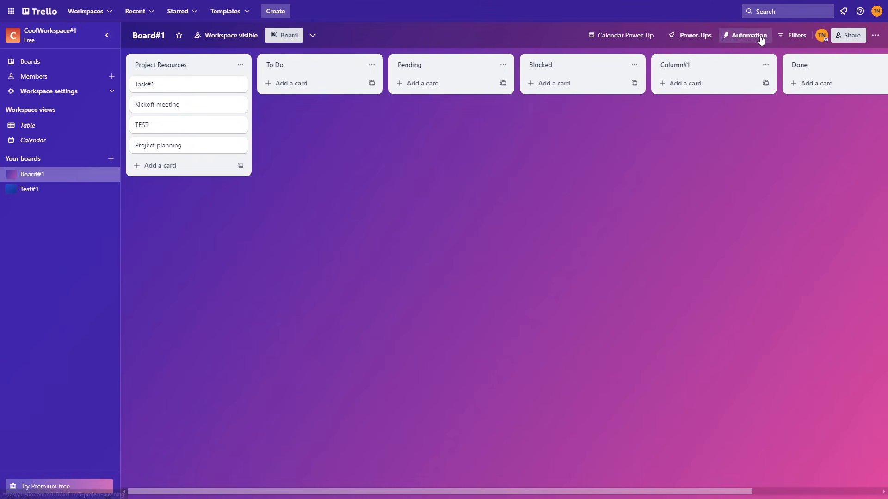
- Look over Board#1's automation options and browse the catalogue of featured Power-Ups
{"action": "left_click", "coordinate": [745, 35]}
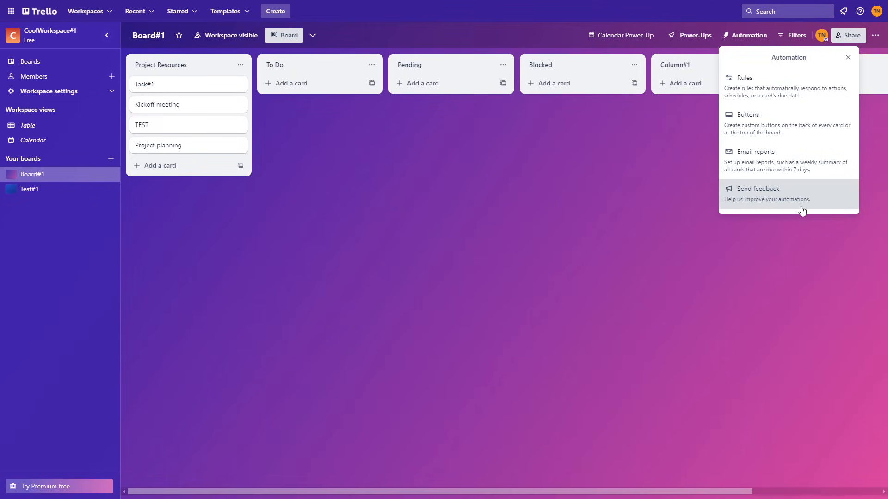
{"action": "left_click", "coordinate": [569, 186]}
{"action": "left_click", "coordinate": [693, 35]}
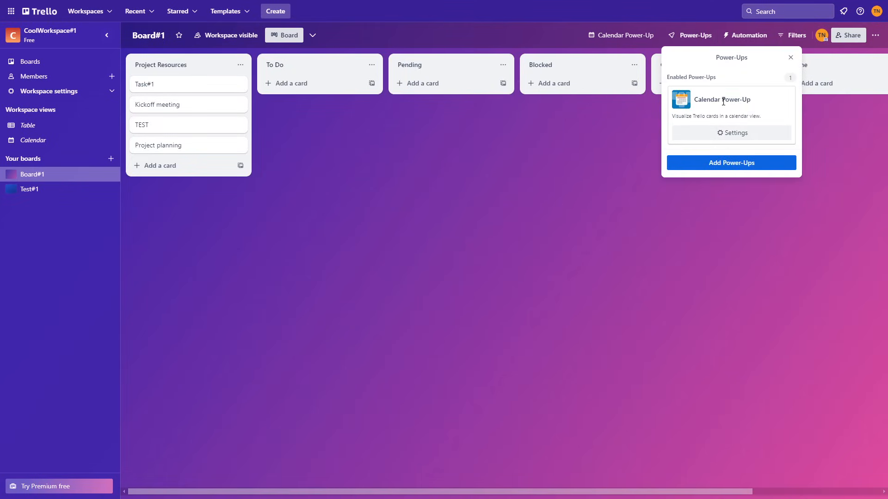
{"action": "left_click", "coordinate": [715, 163]}
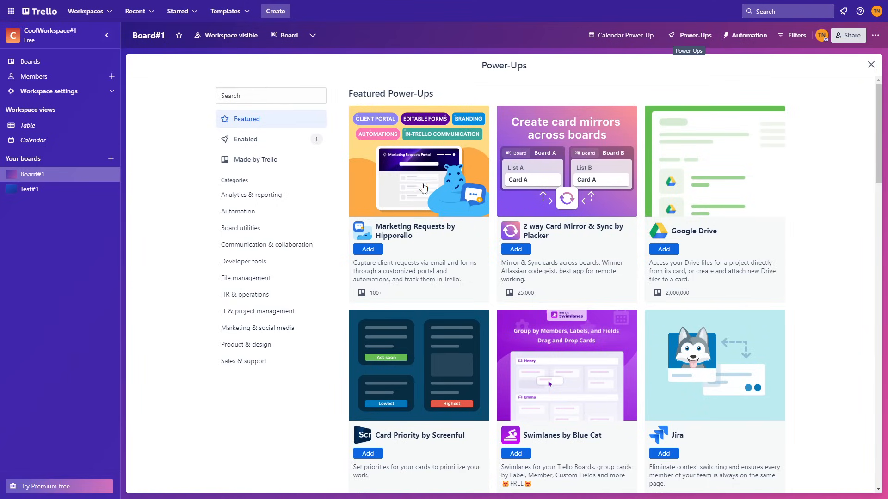
{"action": "scroll", "coordinate": [558, 226], "scroll_direction": "down", "scroll_amount": 1}
{"action": "scroll", "coordinate": [694, 250], "scroll_direction": "up", "scroll_amount": 1}
{"action": "scroll", "coordinate": [704, 277], "scroll_direction": "down", "scroll_amount": 5}
{"action": "scroll", "coordinate": [462, 284], "scroll_direction": "down", "scroll_amount": 5}
{"action": "scroll", "coordinate": [461, 284], "scroll_direction": "up", "scroll_amount": 10}
- Search the Power-Ups catalogue for "calend" and clear the search
{"action": "left_click", "coordinate": [251, 93]}
{"action": "type", "text": "calend"}
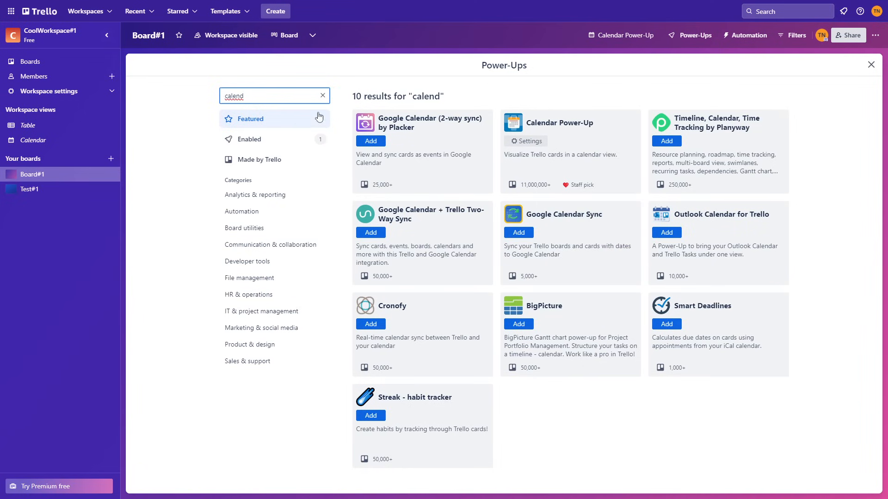
{"action": "left_click", "coordinate": [322, 95]}
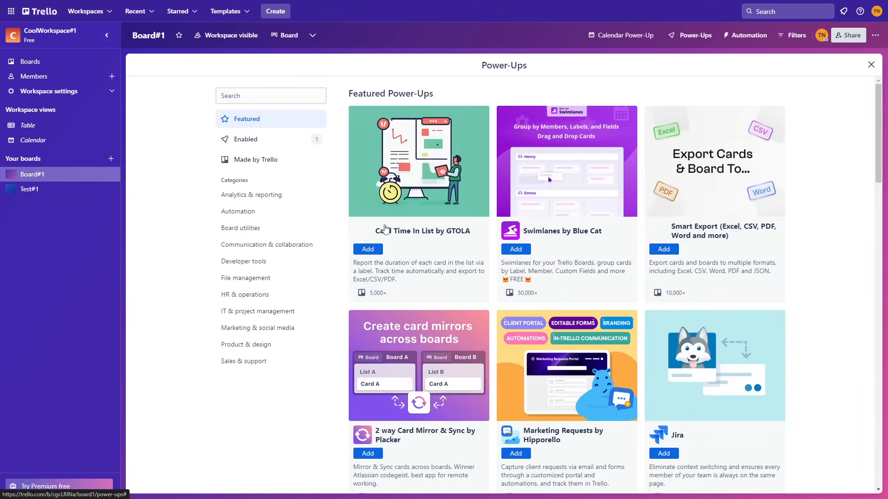
- Browse the full Power-Ups catalogue through the Trello integrations to the other great Power-Ups
{"action": "scroll", "coordinate": [823, 242], "scroll_direction": "down", "scroll_amount": 5}
{"action": "scroll", "coordinate": [823, 250], "scroll_direction": "up", "scroll_amount": 5}
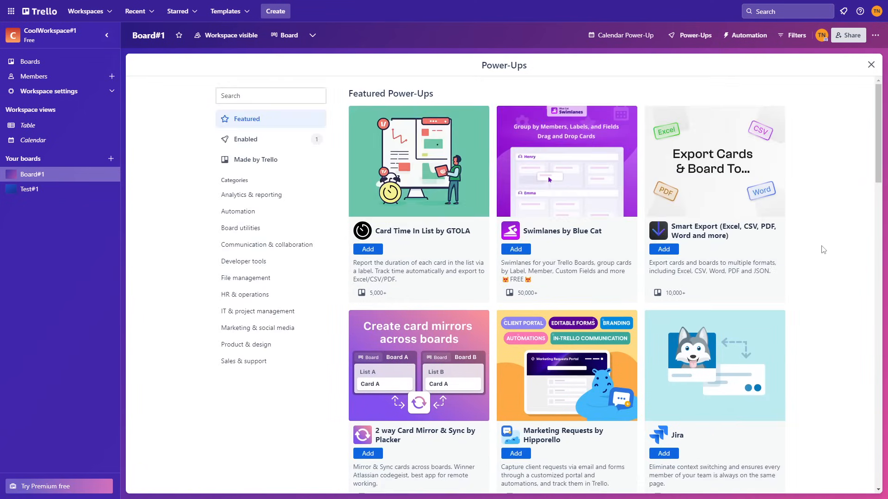
{"action": "scroll", "coordinate": [717, 283], "scroll_direction": "down", "scroll_amount": 8}
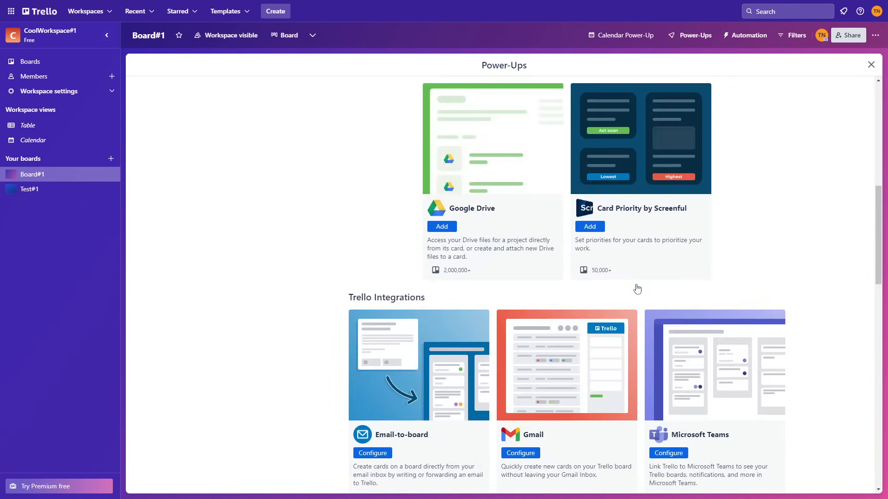
{"action": "scroll", "coordinate": [496, 273], "scroll_direction": "down", "scroll_amount": 10}
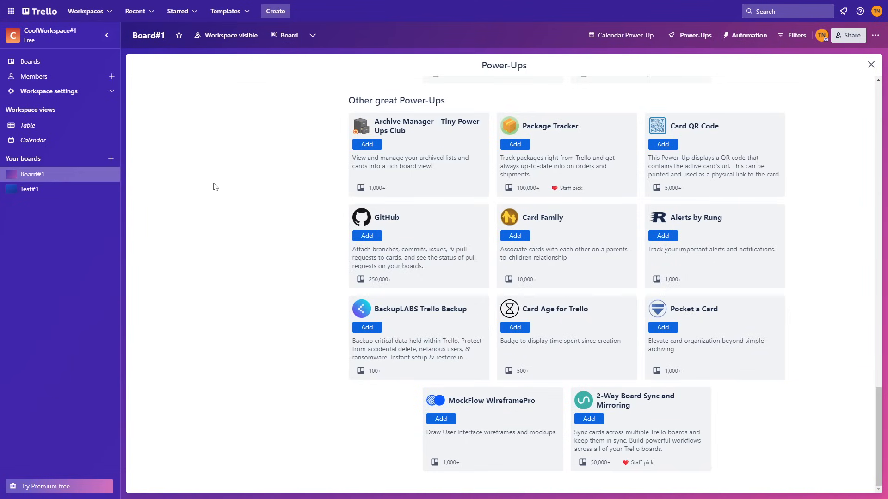
- Return to the Trello home page, open the Atlassian account management and examine the profile name, details and contact fields
{"action": "left_click", "coordinate": [39, 16]}
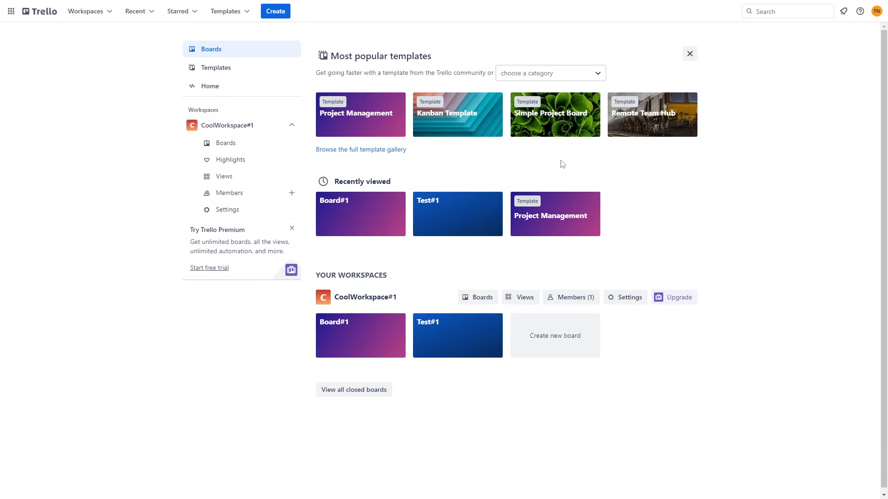
{"action": "left_click", "coordinate": [877, 15]}
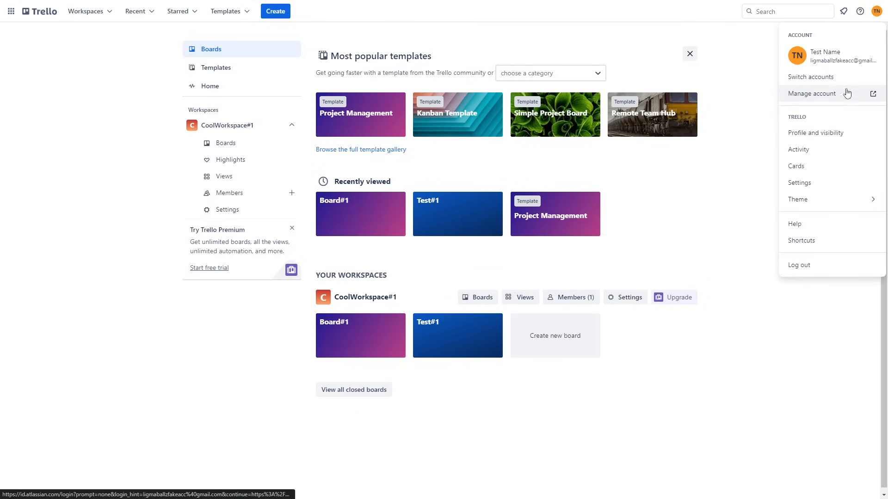
{"action": "left_click", "coordinate": [815, 94]}
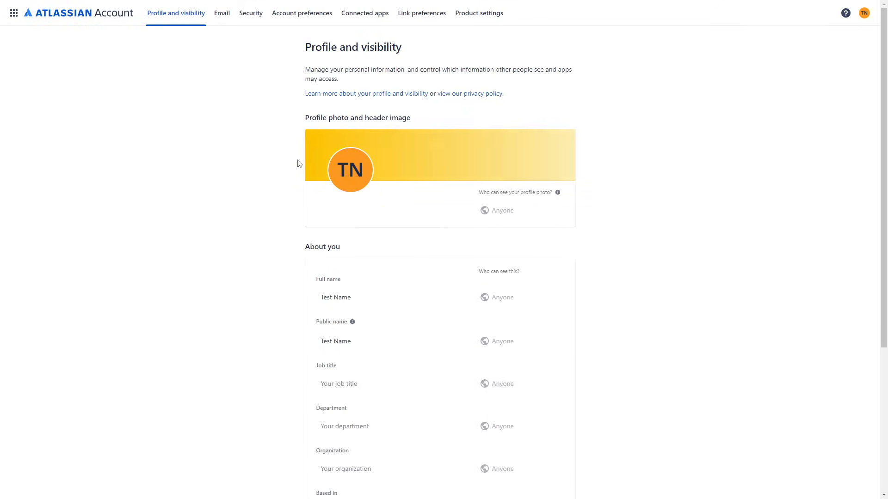
{"action": "left_click_drag", "start_coordinate": [362, 307], "coordinate": [276, 305]}
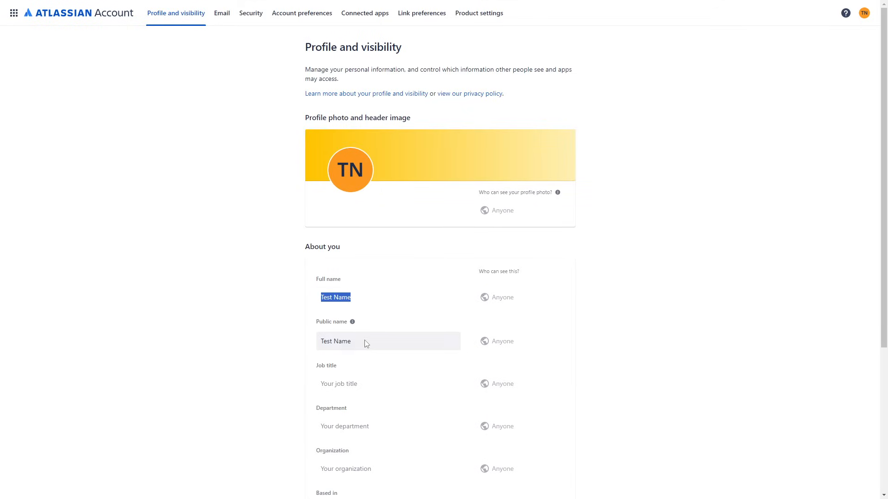
{"action": "left_click_drag", "start_coordinate": [366, 341], "coordinate": [290, 347]}
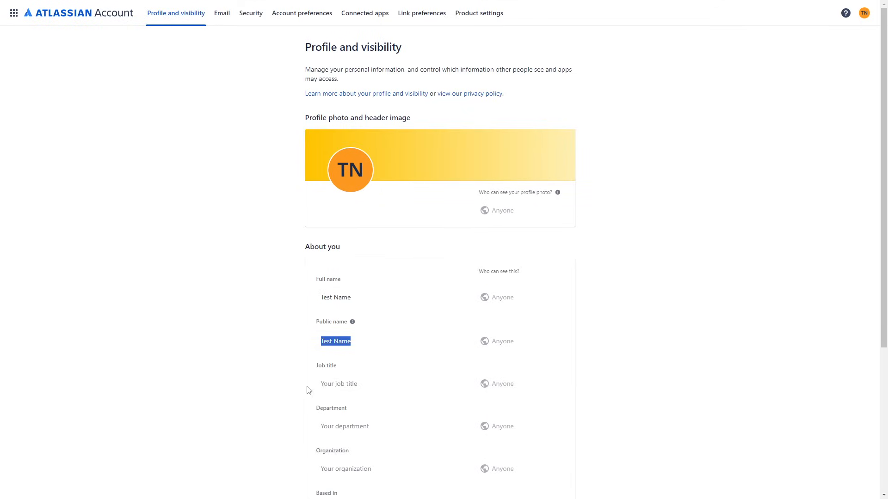
{"action": "scroll", "coordinate": [234, 381], "scroll_direction": "down", "scroll_amount": 5}
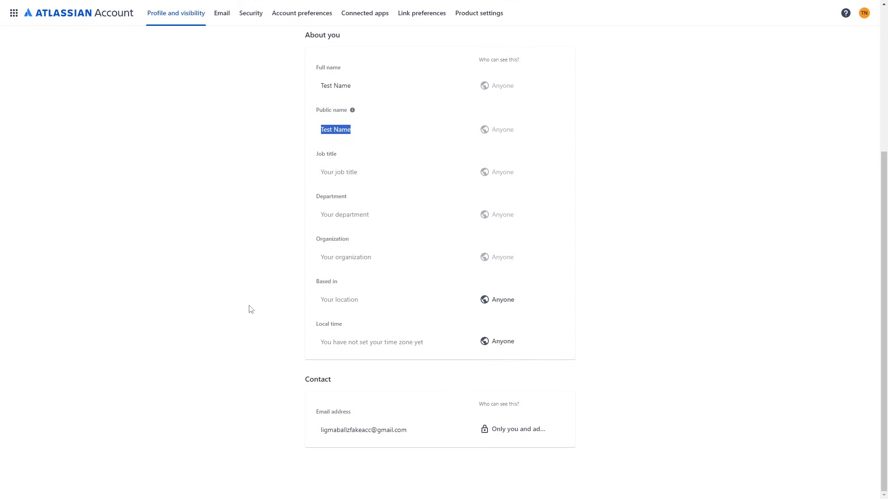
{"action": "scroll", "coordinate": [248, 309], "scroll_direction": "up", "scroll_amount": 5}
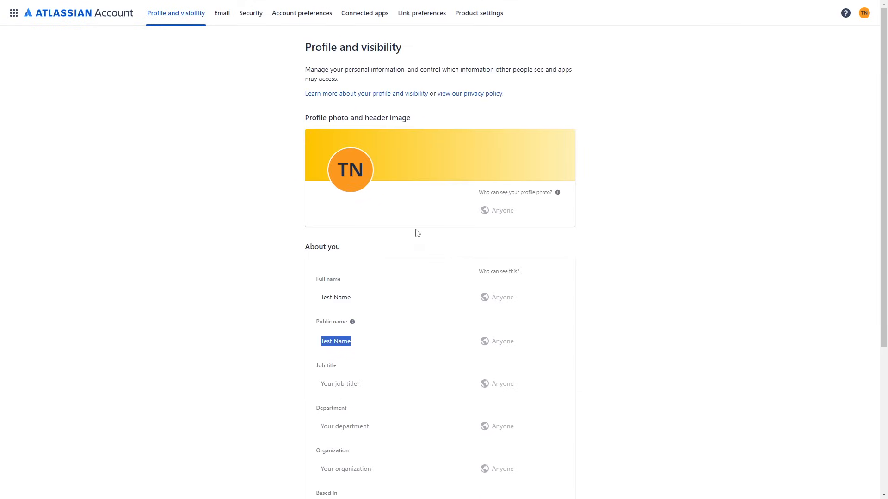
- Review the account's email, security, connected apps and product settings pages
{"action": "left_click", "coordinate": [226, 17]}
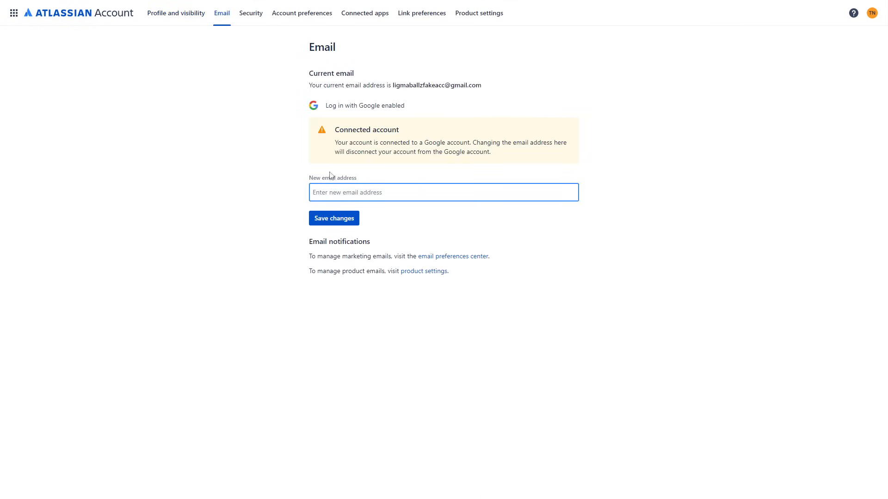
{"action": "left_click", "coordinate": [250, 13]}
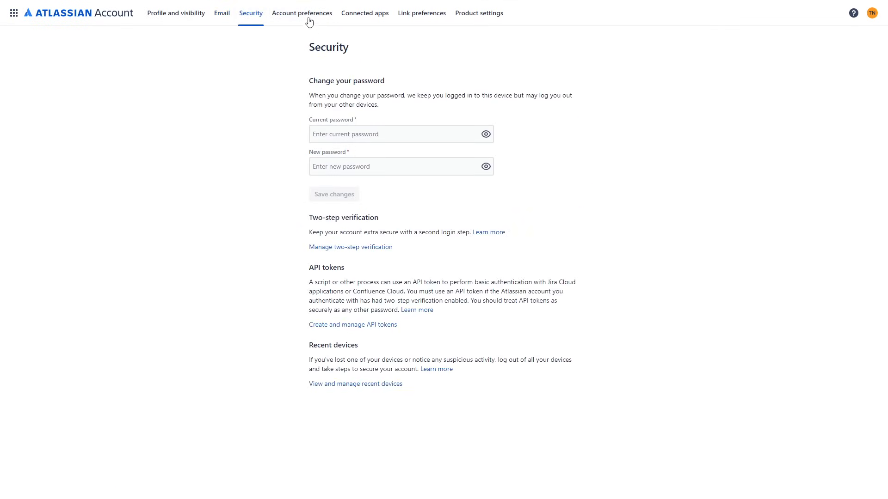
{"action": "left_click", "coordinate": [365, 13]}
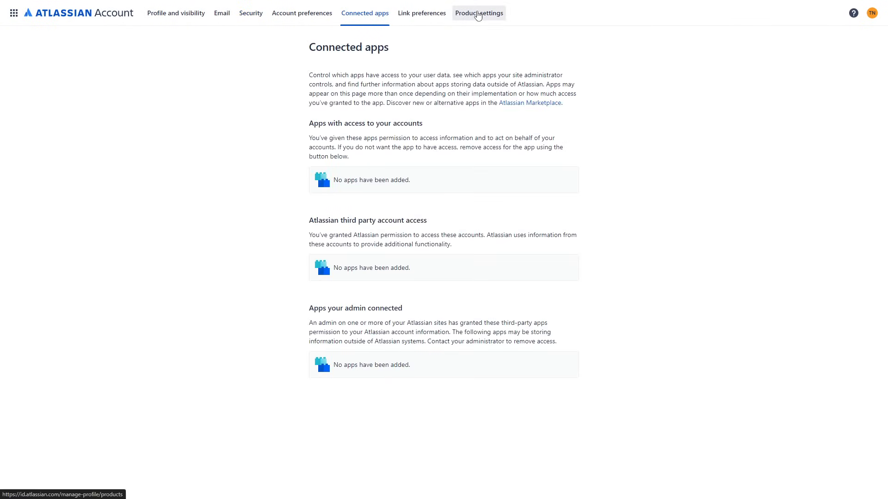
{"action": "left_click", "coordinate": [481, 14]}
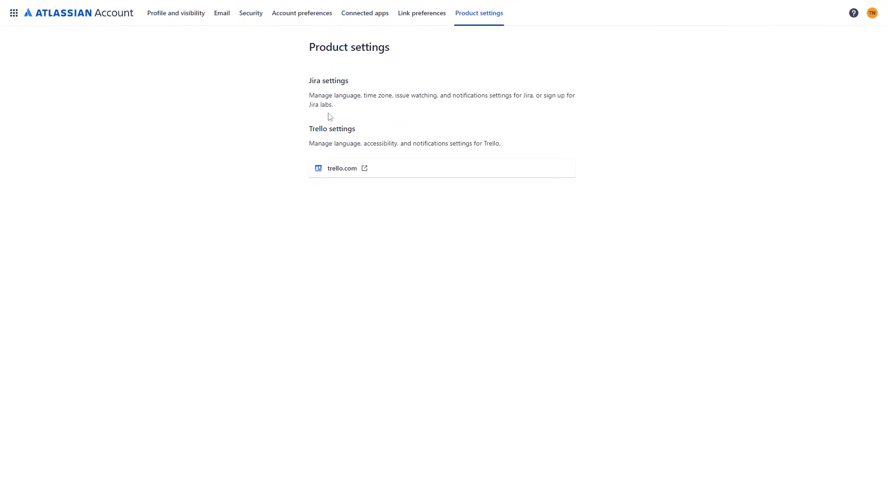
- Look through the Profile and visibility page again and close the account management page to return to Trello
{"action": "left_click", "coordinate": [169, 15]}
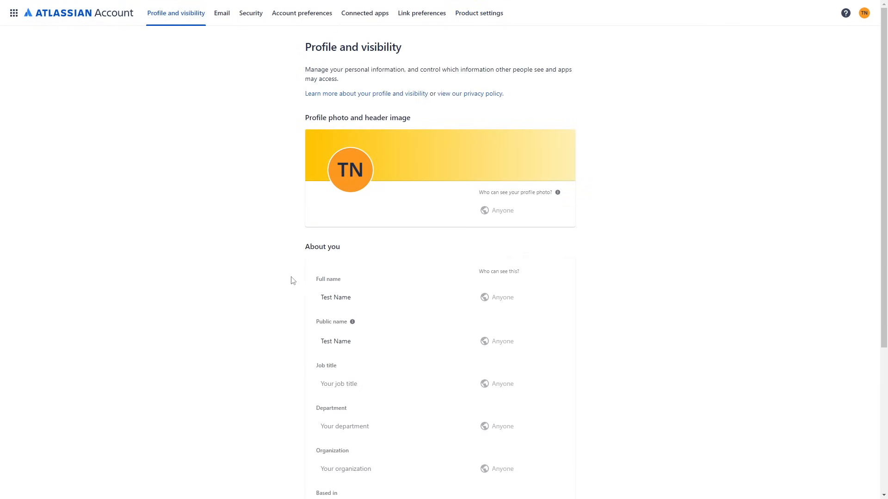
{"action": "scroll", "coordinate": [292, 281], "scroll_direction": "down", "scroll_amount": 5}
{"action": "scroll", "coordinate": [291, 279], "scroll_direction": "up", "scroll_amount": 5}
{"action": "key", "text": "ctrl+w"}
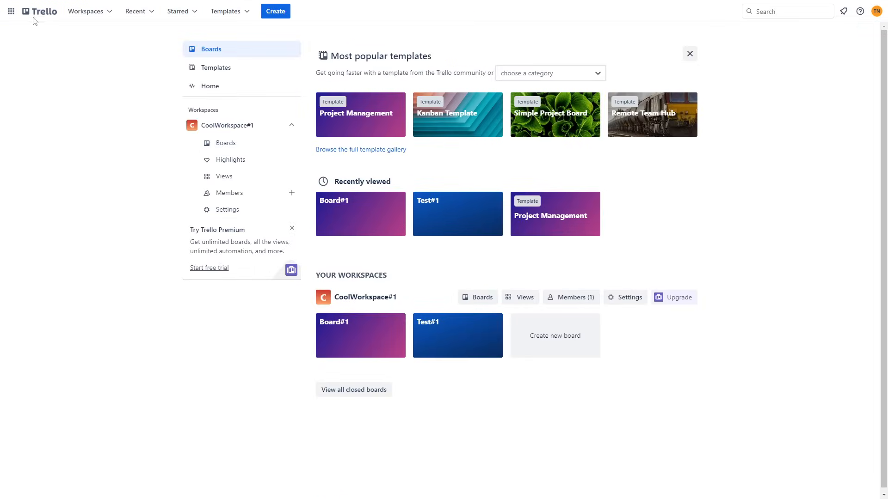